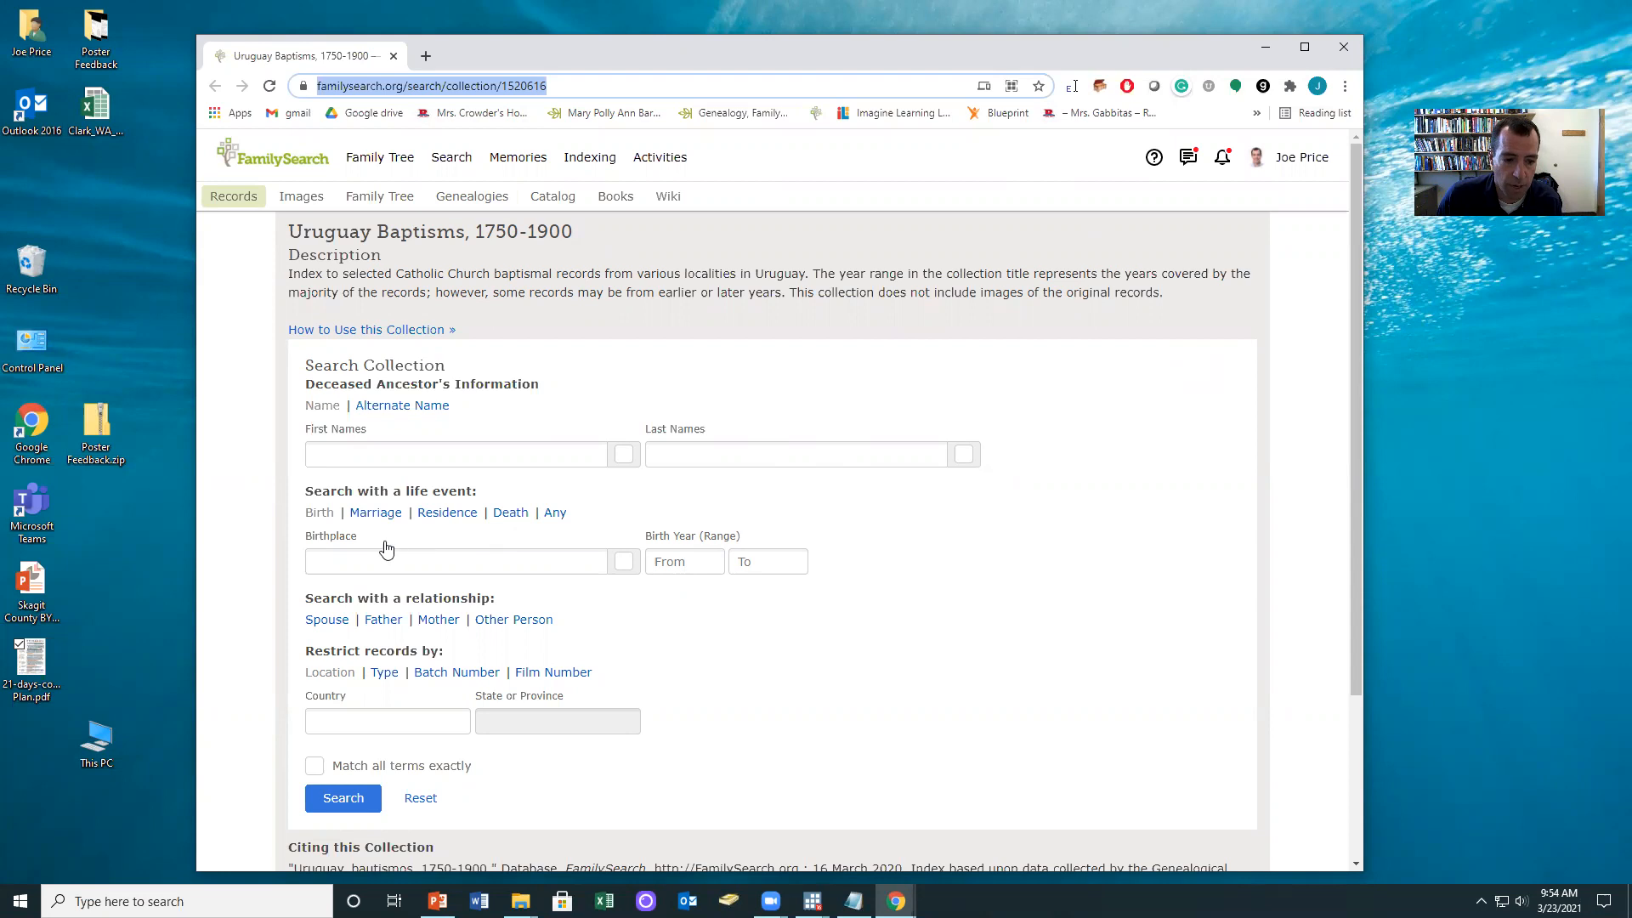
# Search the Uruguay Baptisms collection for people with a birth year range from 1900 to 1905
pyautogui.click(718, 572)
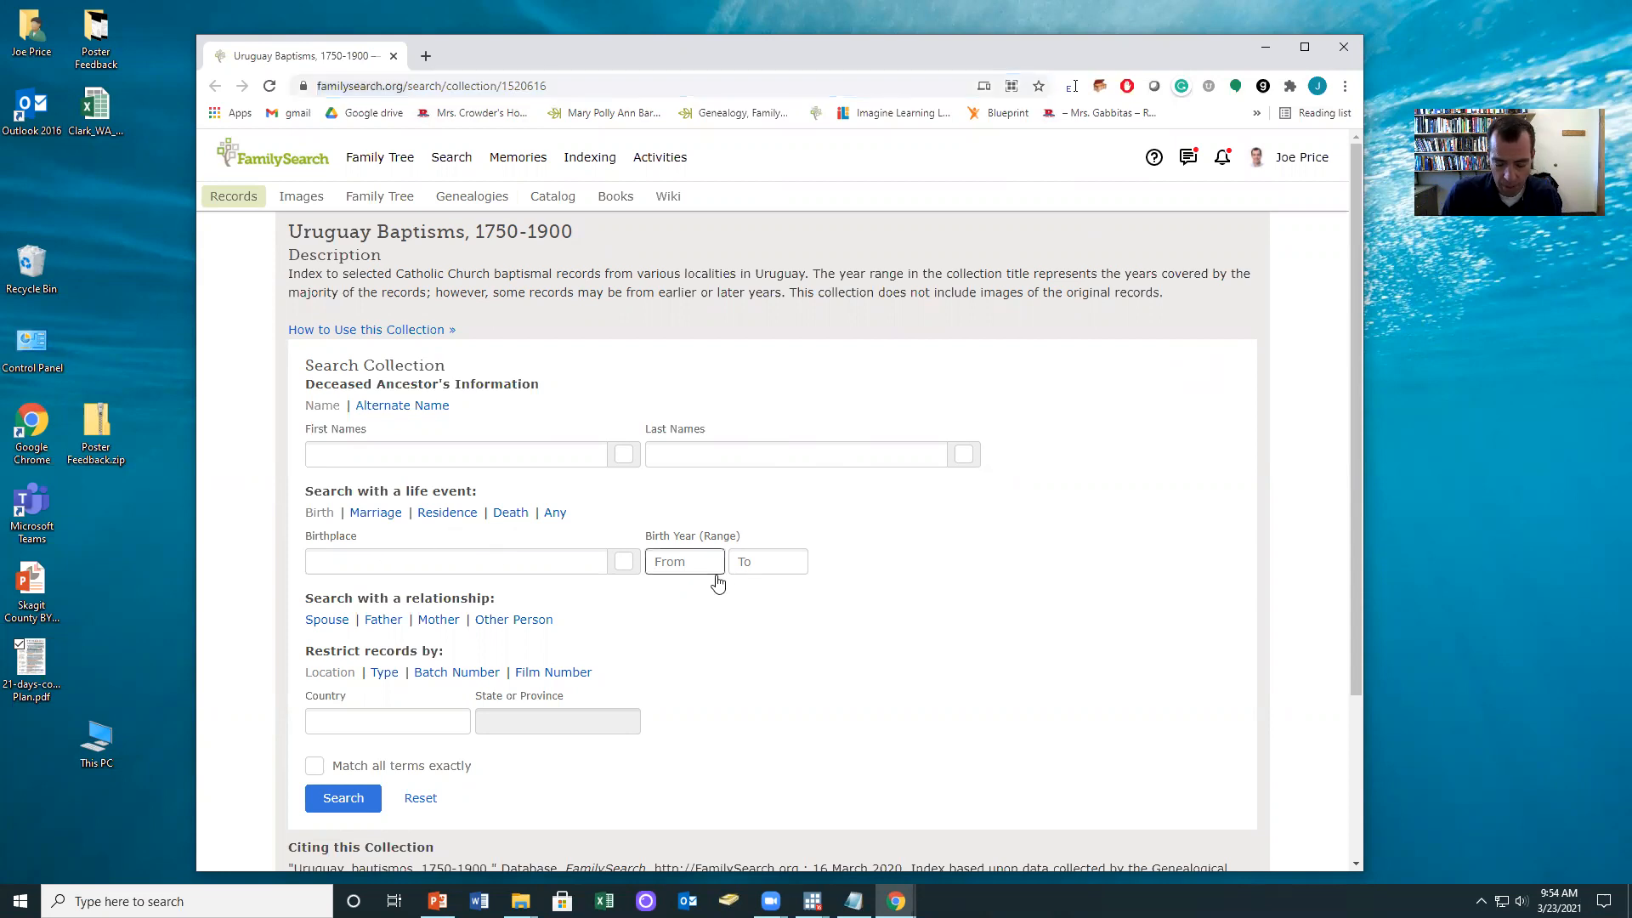
pyautogui.press('Tab')
pyautogui.write('91')
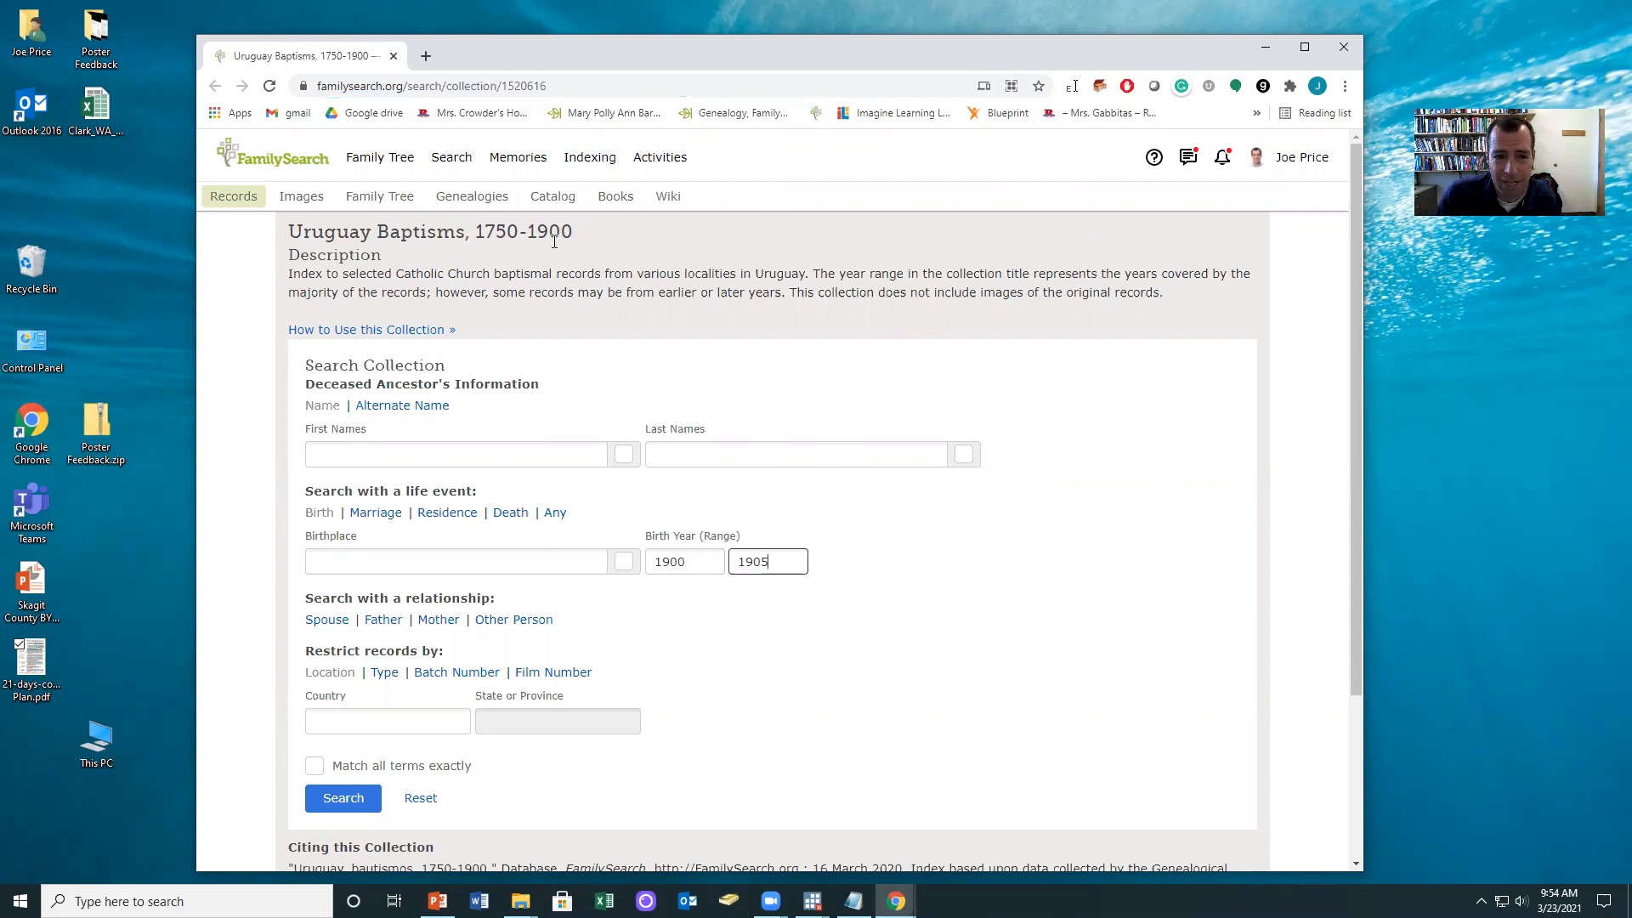
pyautogui.click(333, 805)
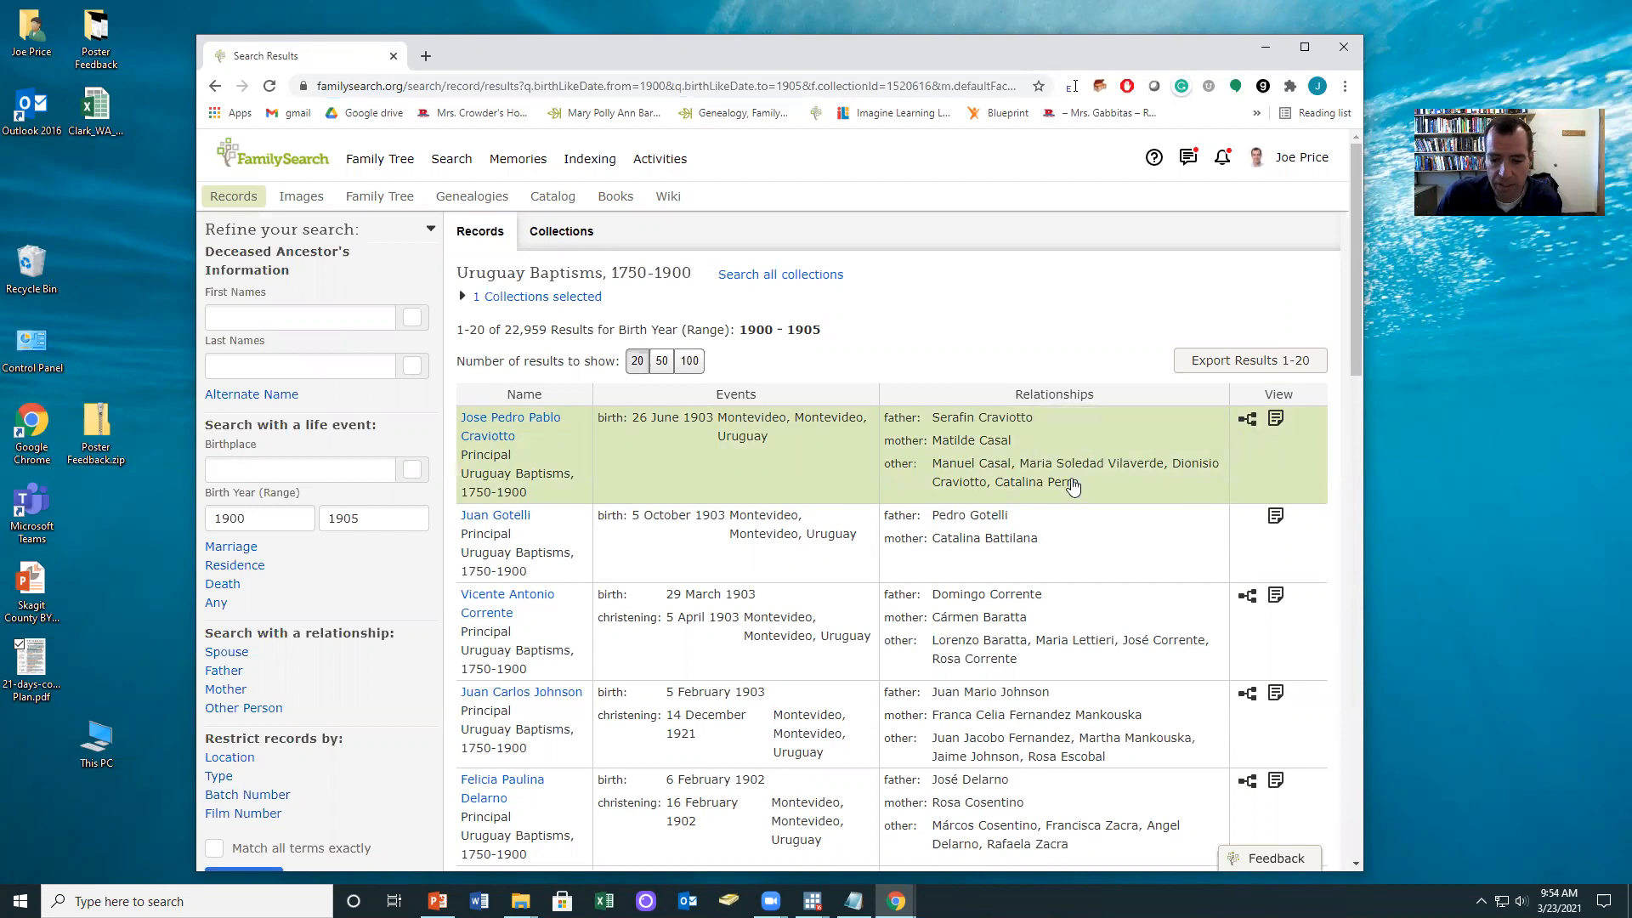
# Browse the search results and open the record of the girl christened on 9 March 1902 in its own tab
pyautogui.scroll(-4, 1145, 510)
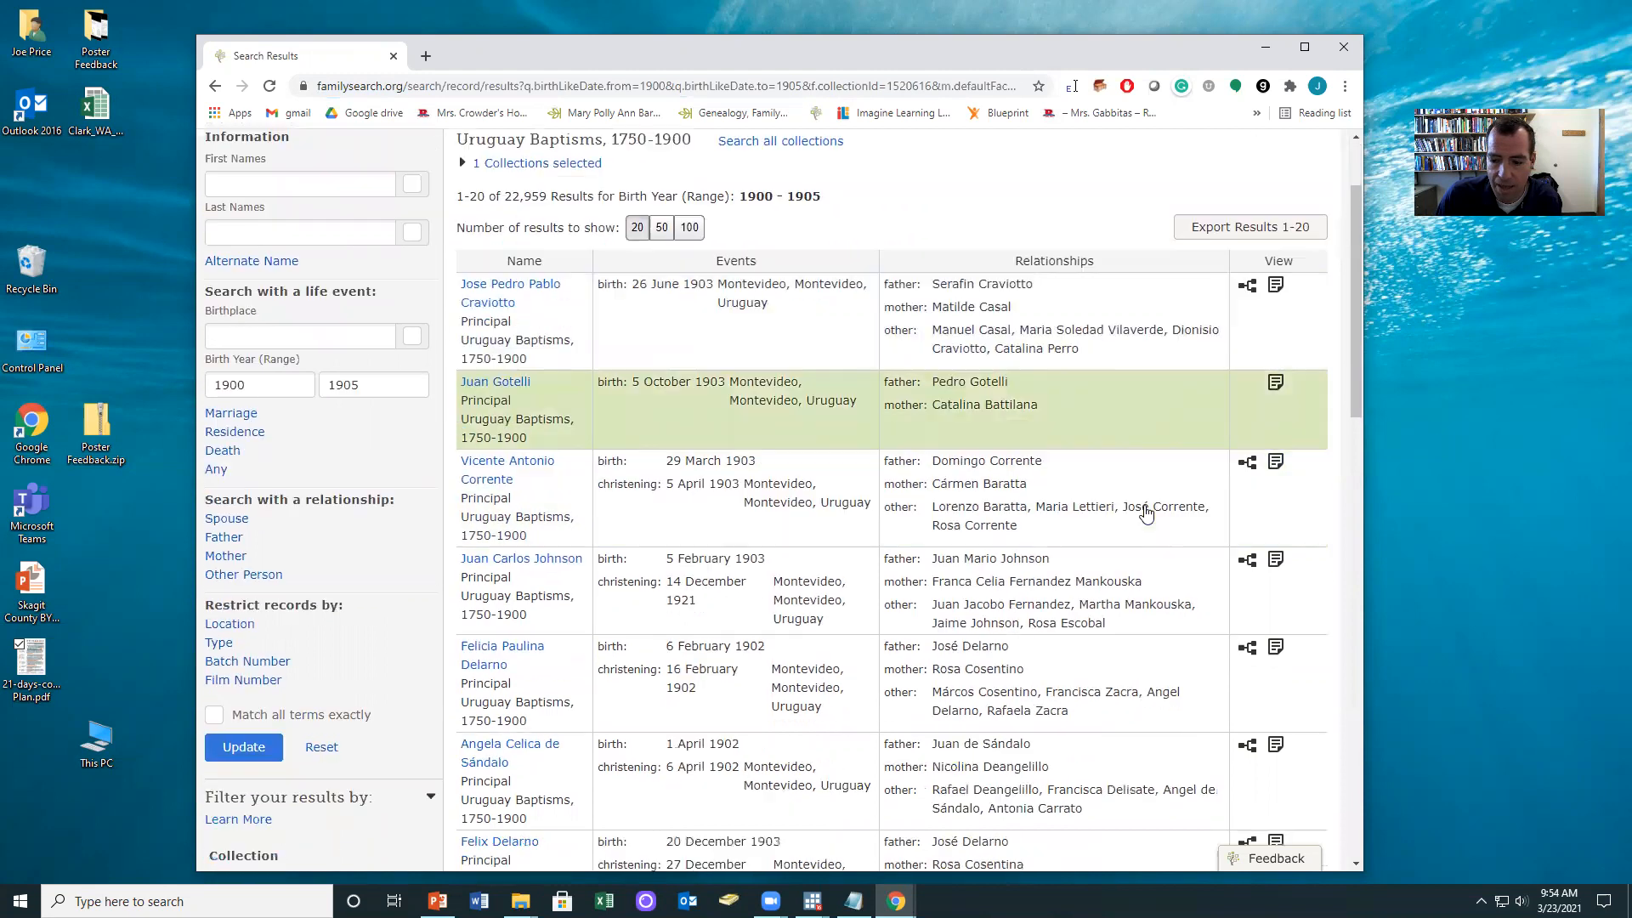
pyautogui.scroll(-5, 1146, 510)
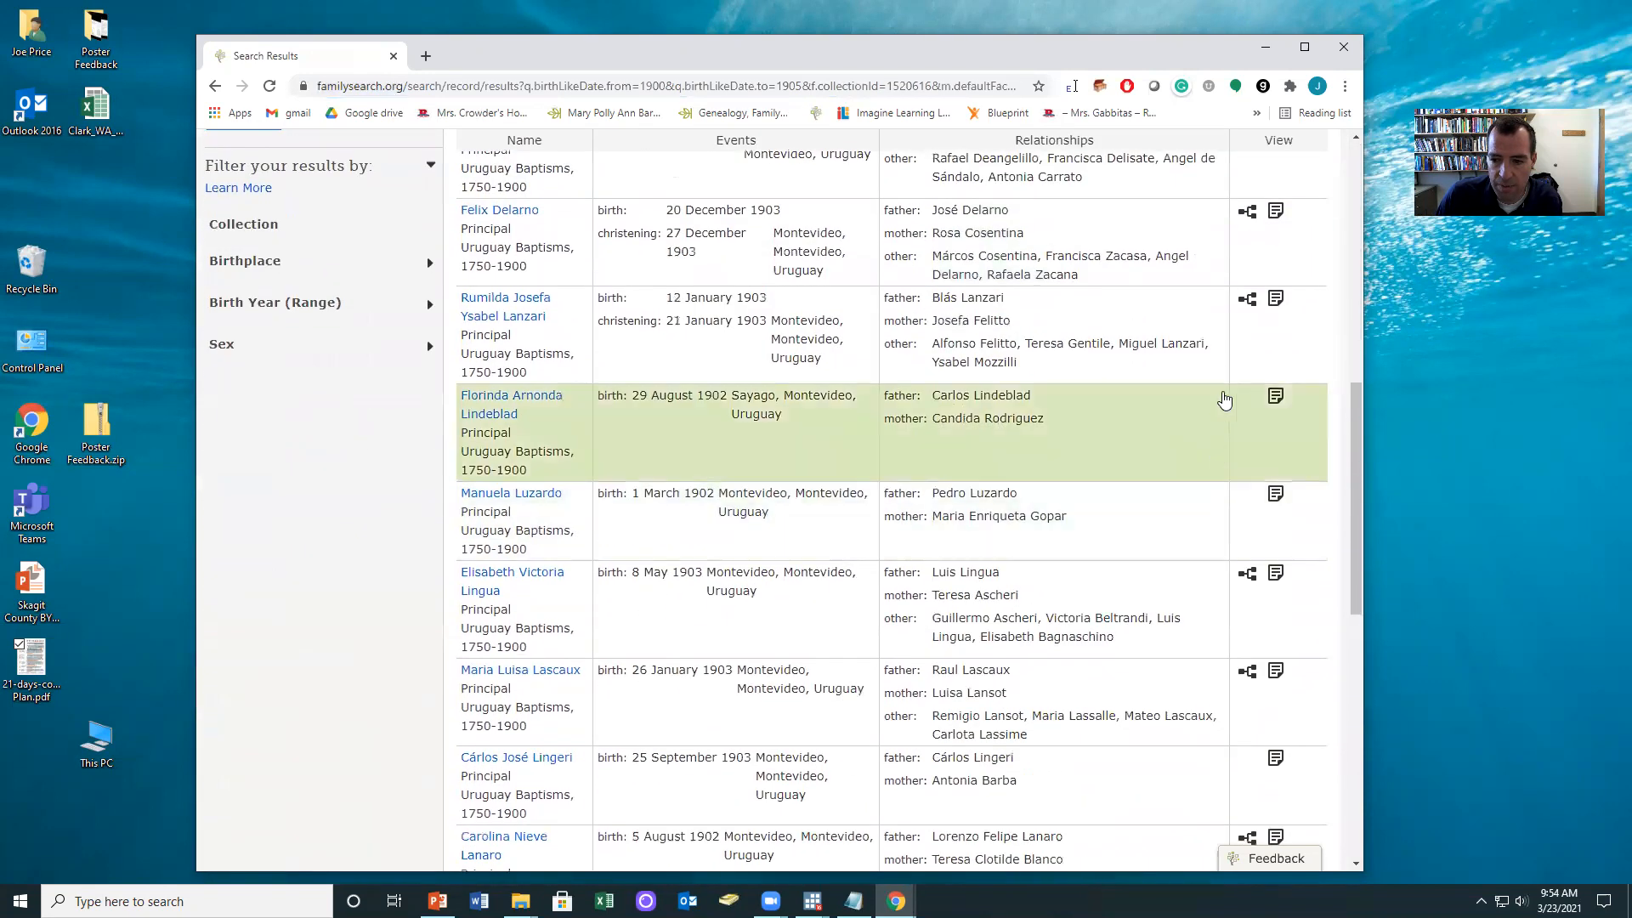
pyautogui.scroll(-5, 1165, 620)
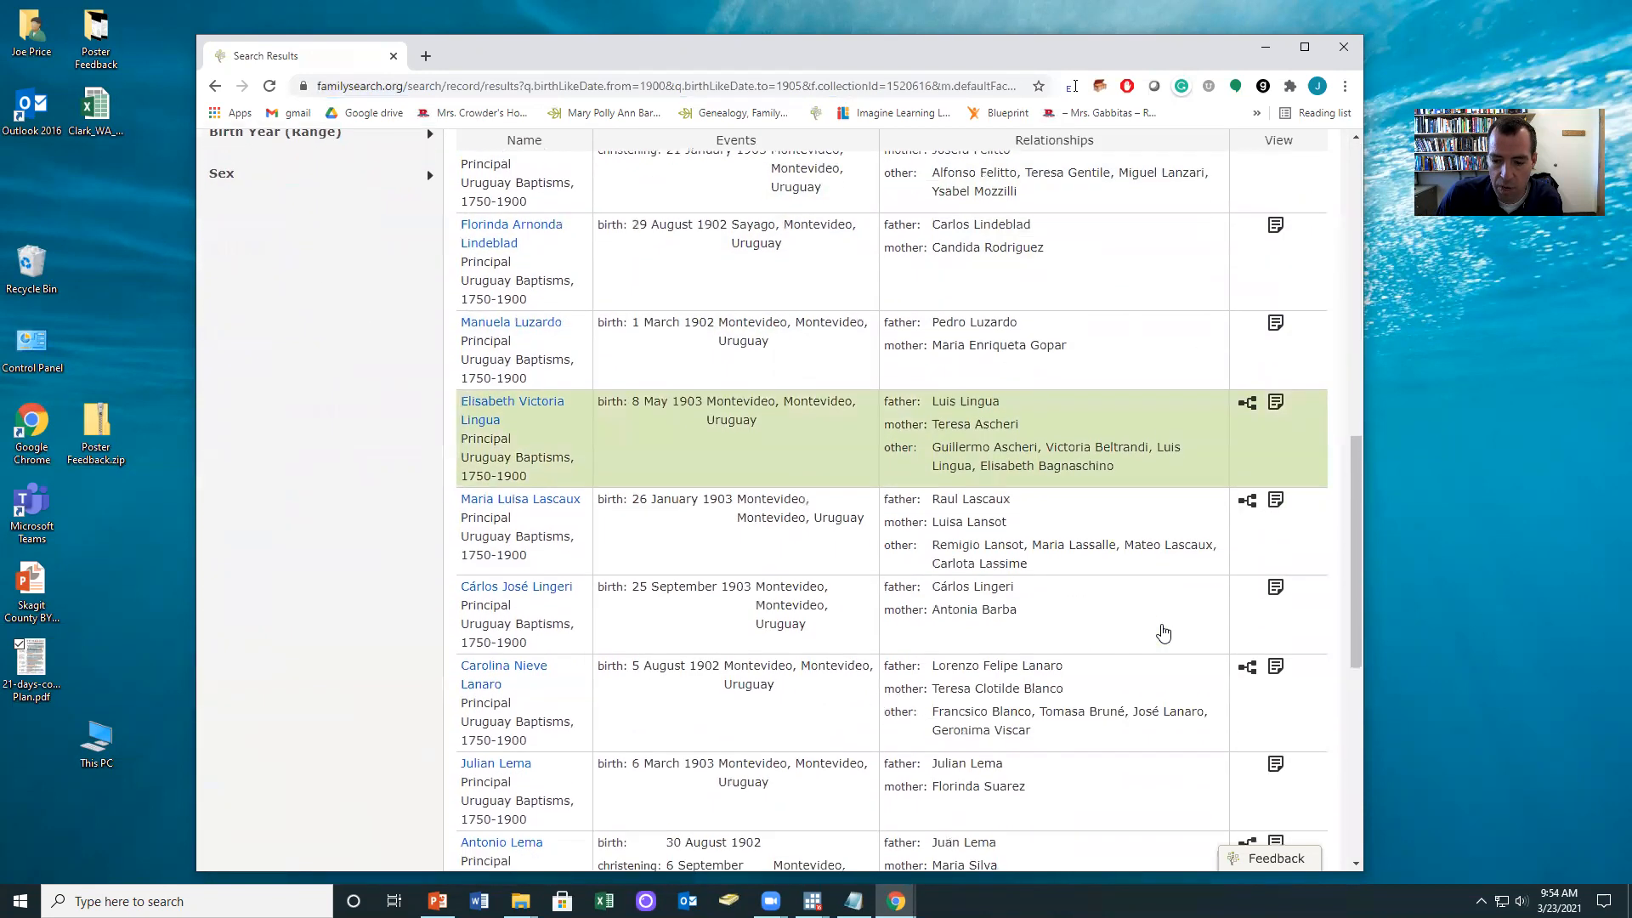
pyautogui.scroll(-4, 1164, 633)
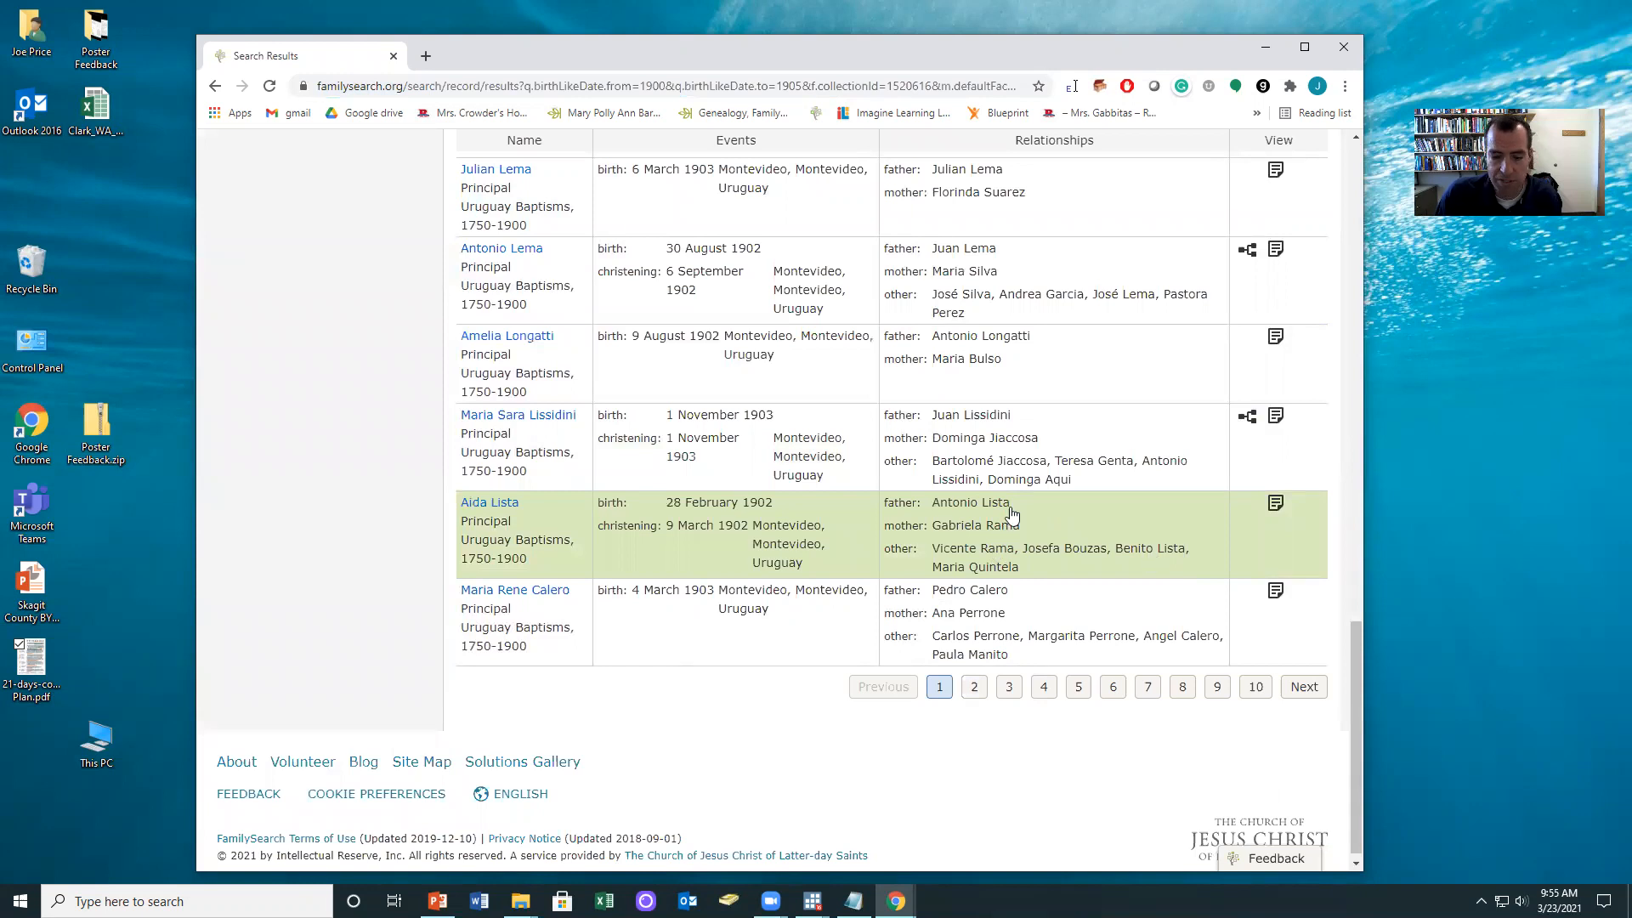
pyautogui.click(482, 507)
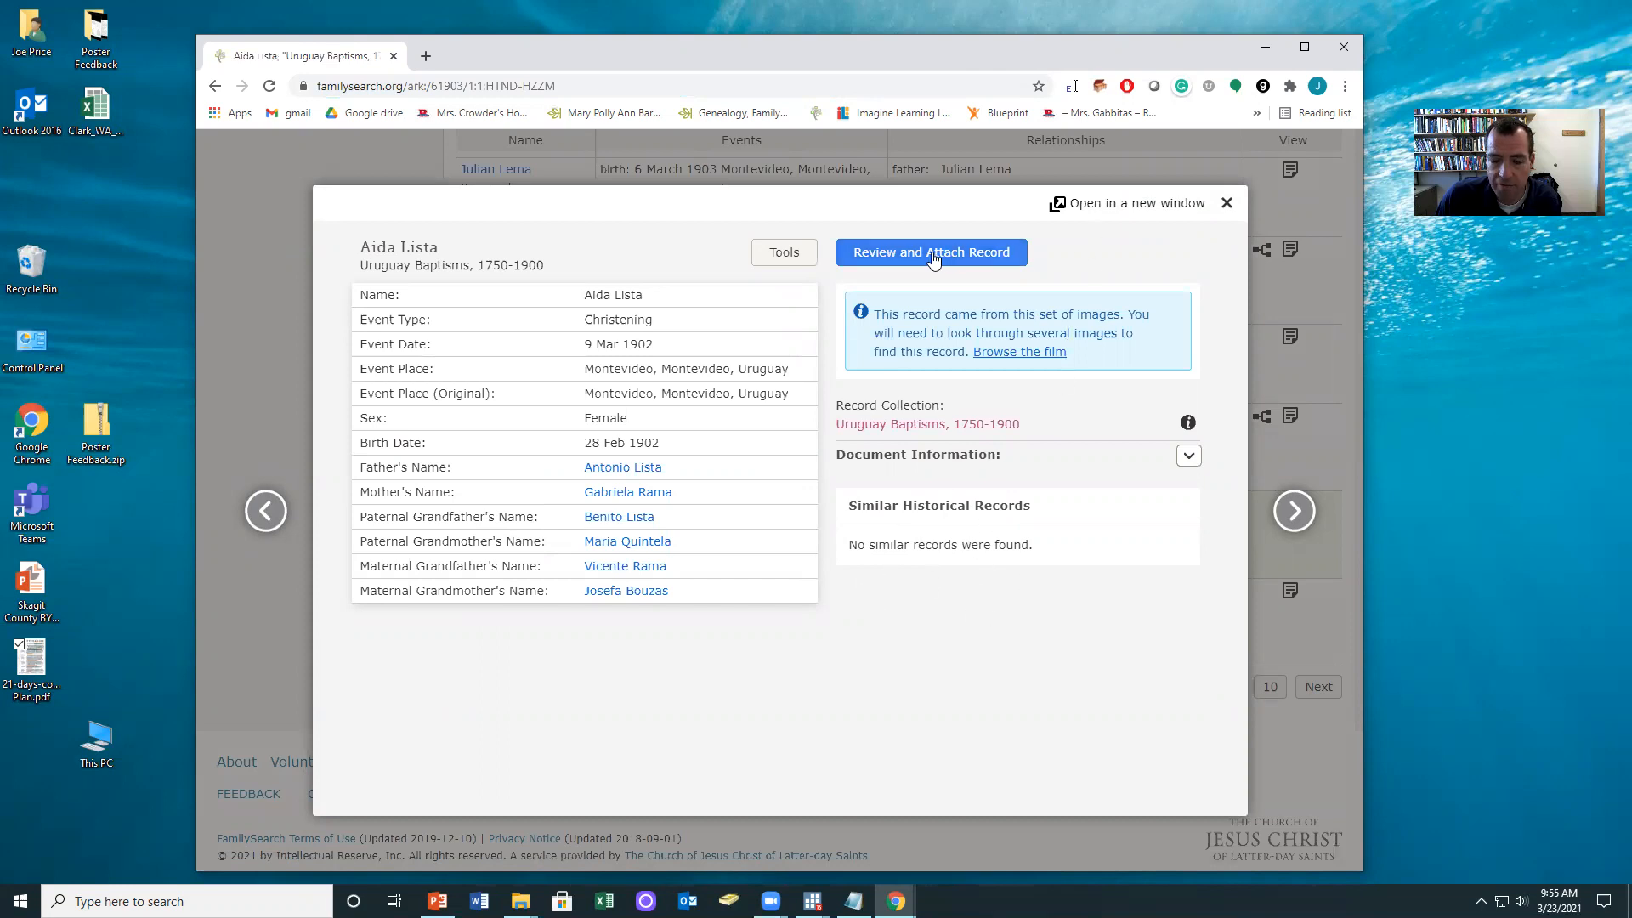
pyautogui.click(1136, 203)
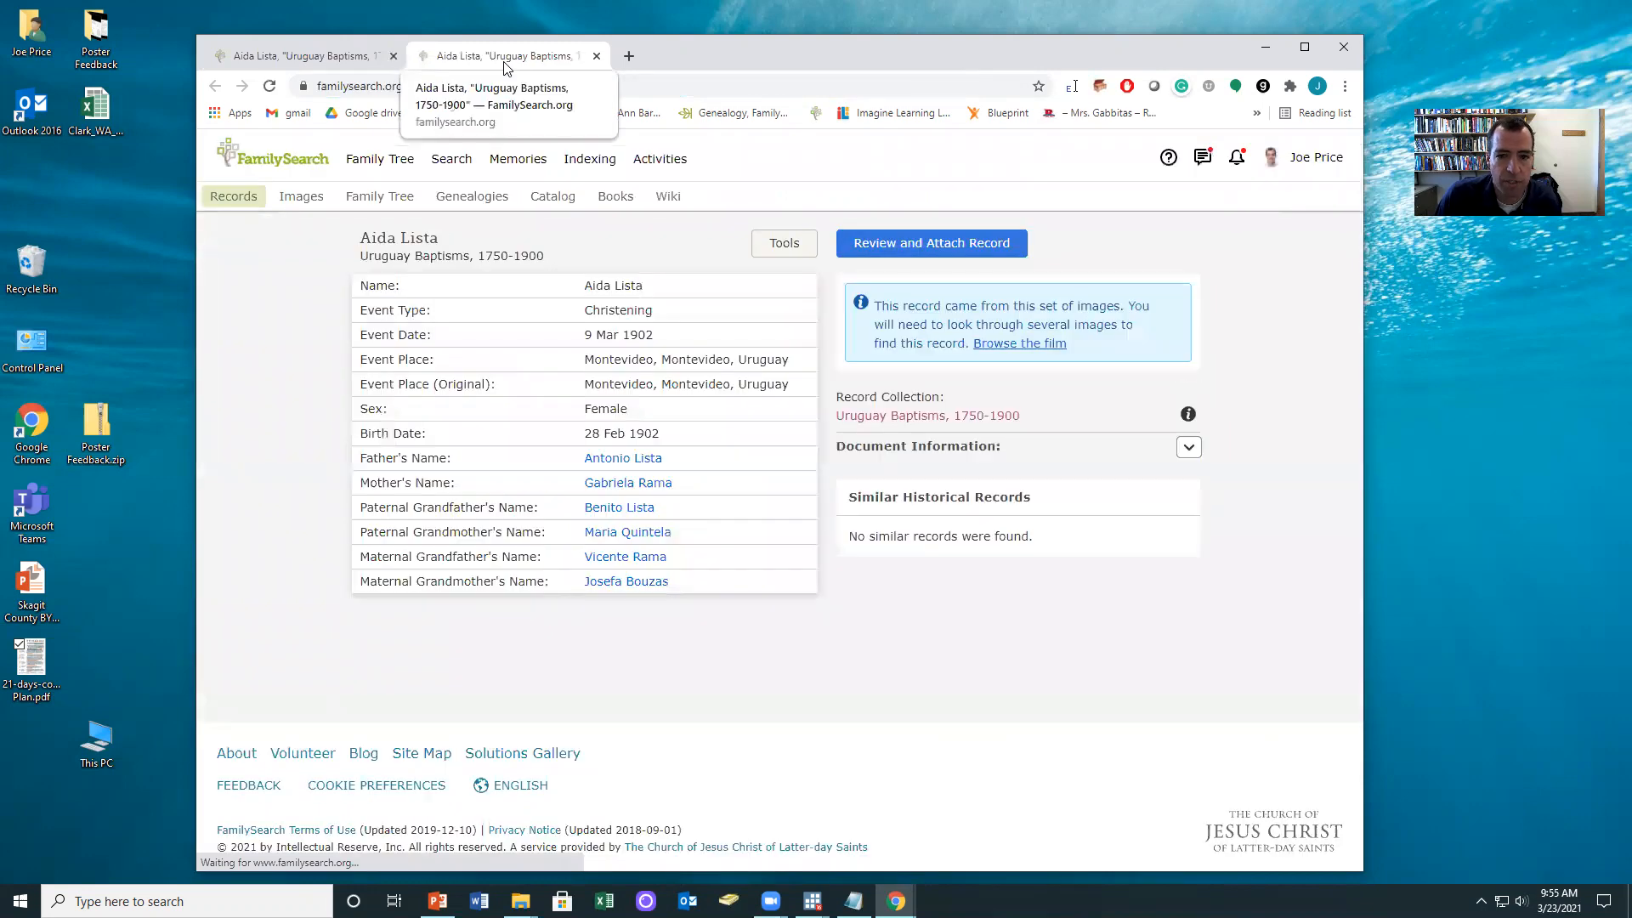
# Check the possible Family Tree matches for the christening record and return to the record page
pyautogui.click(924, 245)
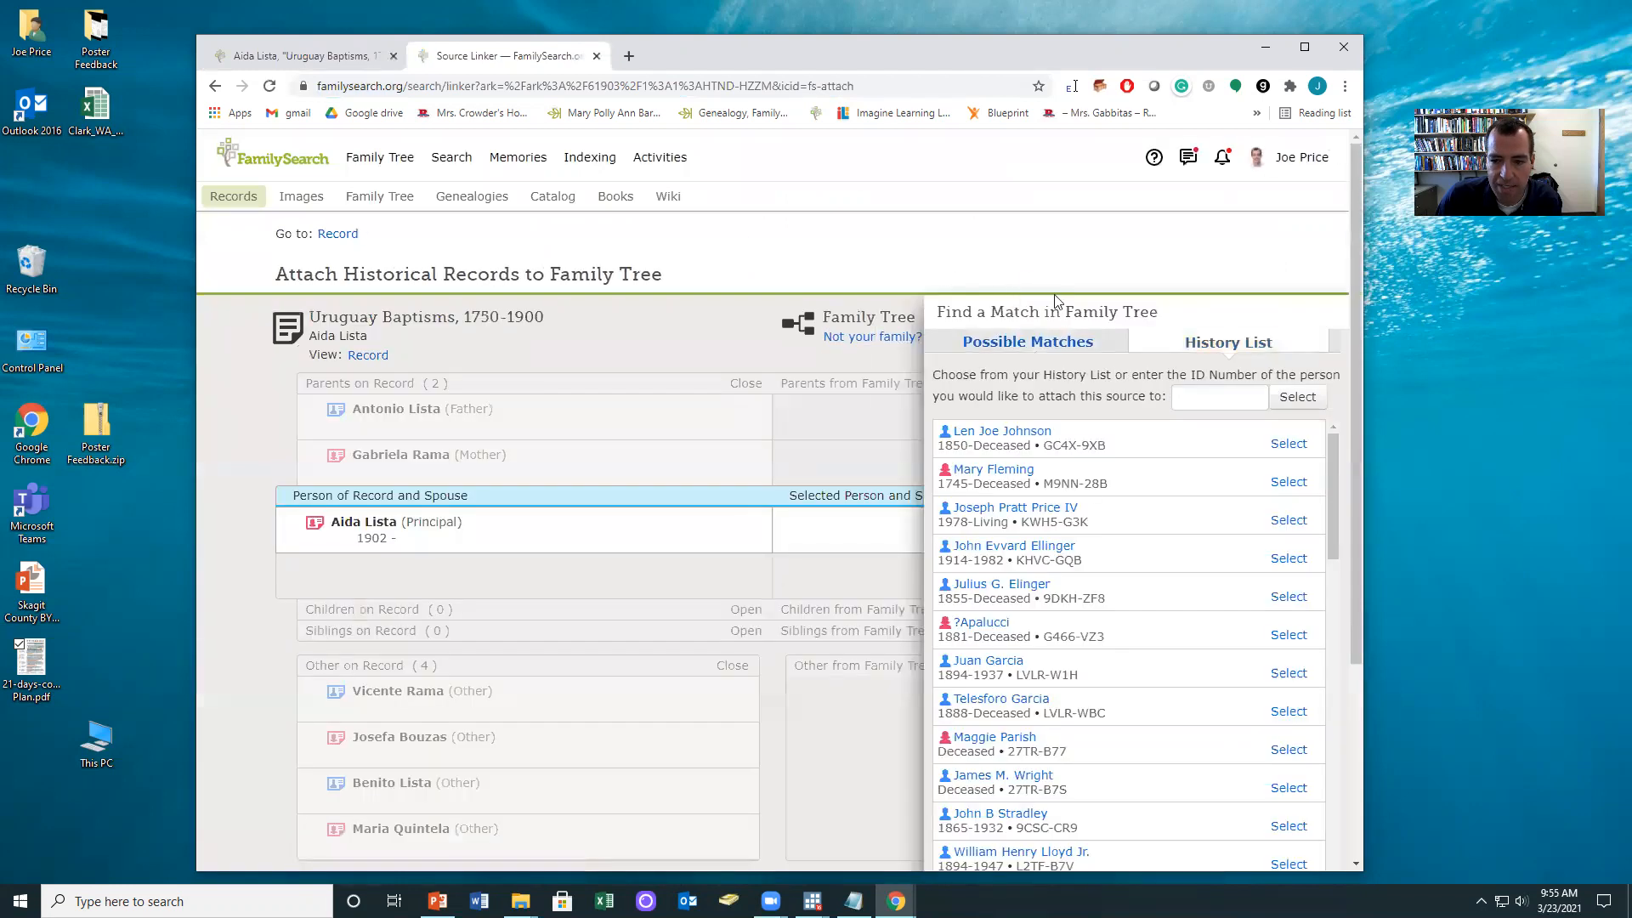
pyautogui.click(1012, 344)
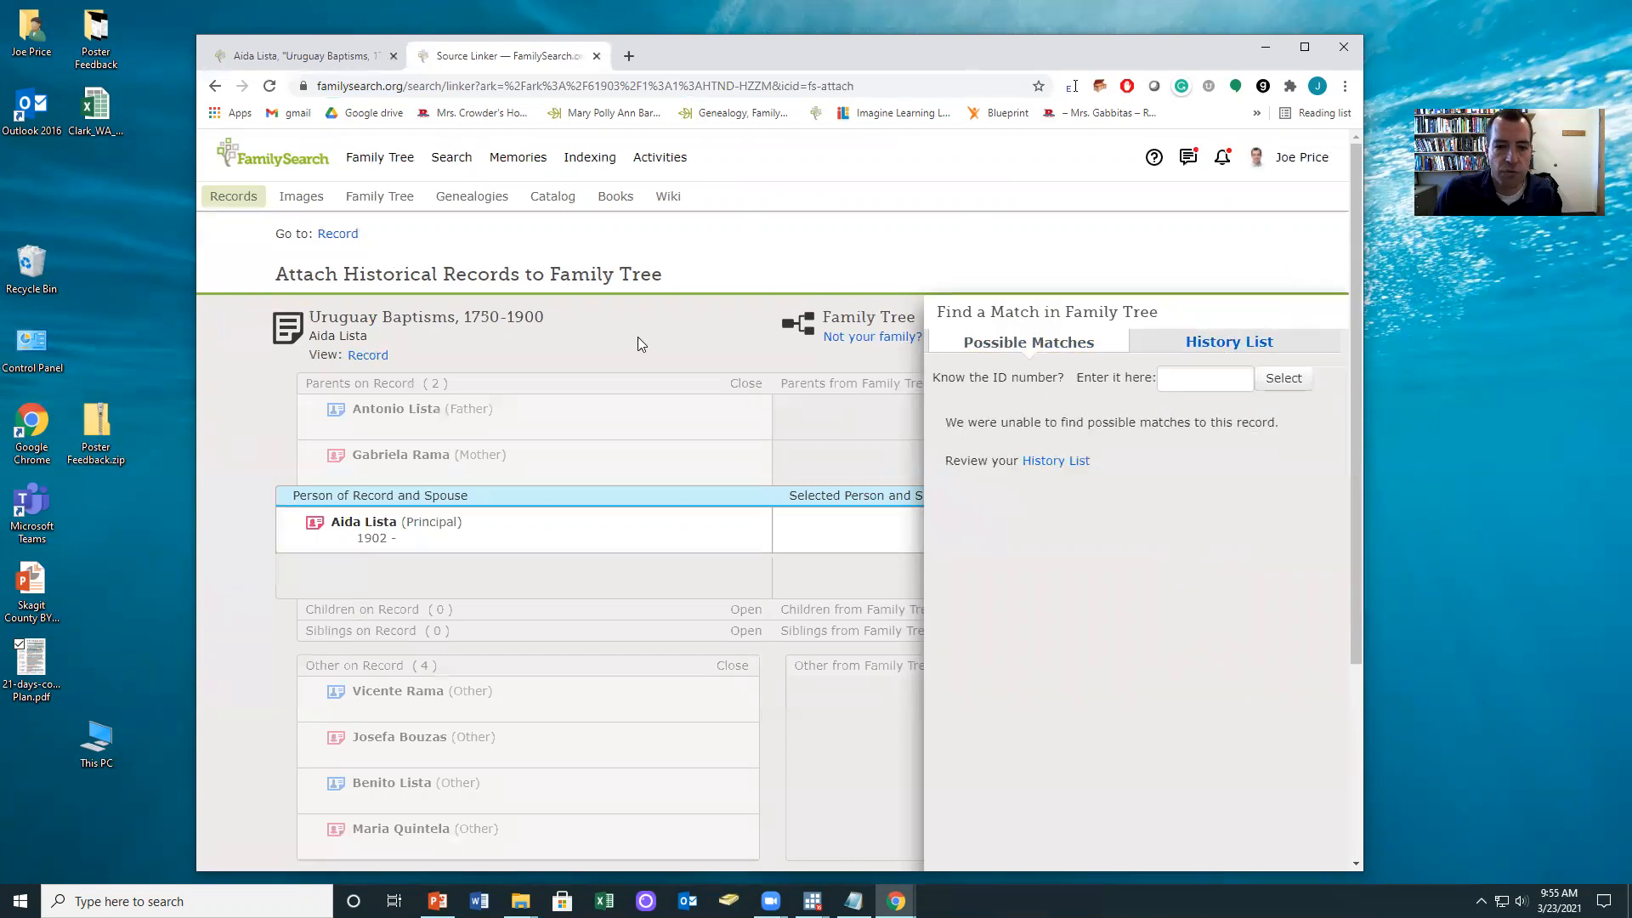
pyautogui.click(215, 86)
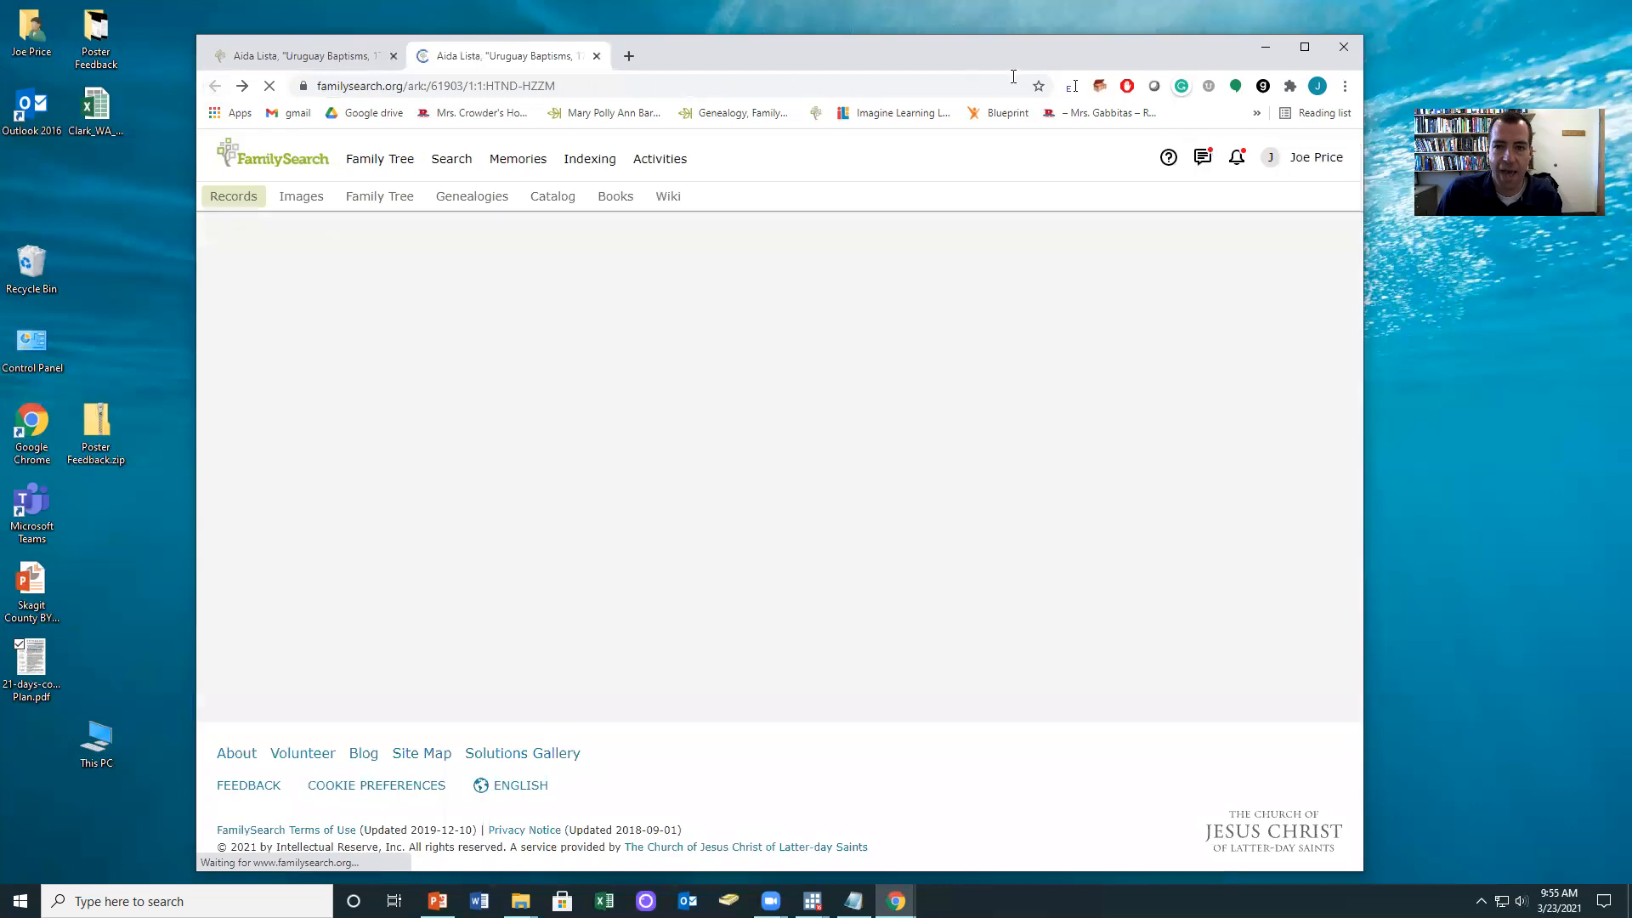
# Narrow the browser window and split the christening record off into a separate window beside it
pyautogui.moveTo(939, 51); pyautogui.dragTo(783, 23)
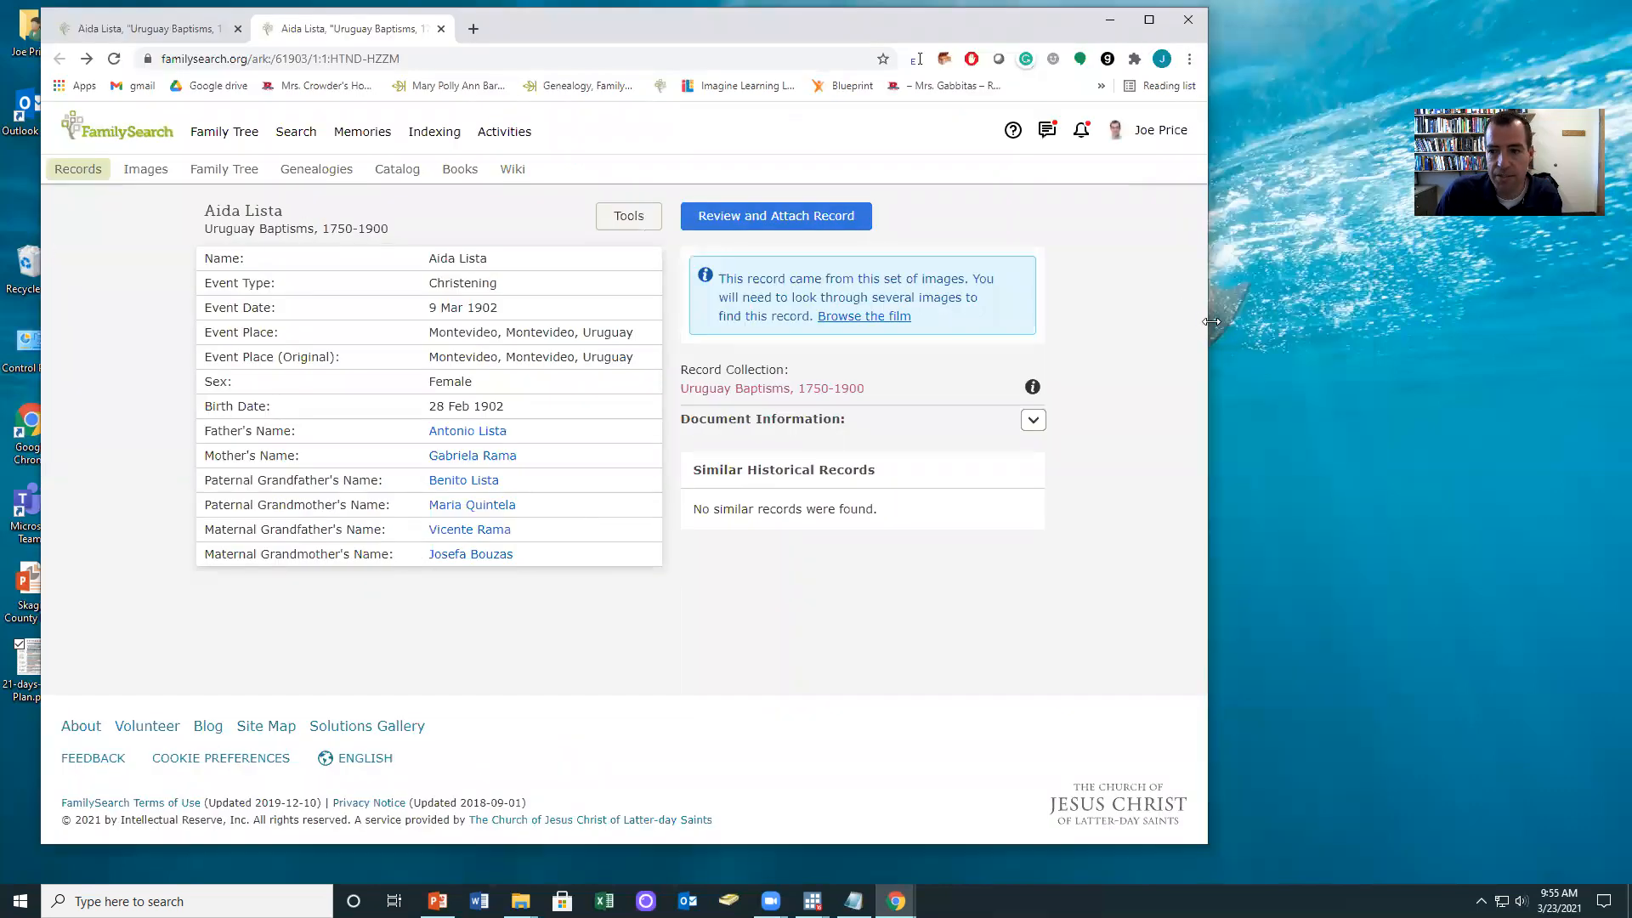
pyautogui.moveTo(1211, 322); pyautogui.dragTo(874, 322)
pyautogui.moveTo(372, 34); pyautogui.dragTo(943, 34)
# Load the FamilySearch home page in a new tab and go to the account holder's Family Tree person page
pyautogui.click(272, 32)
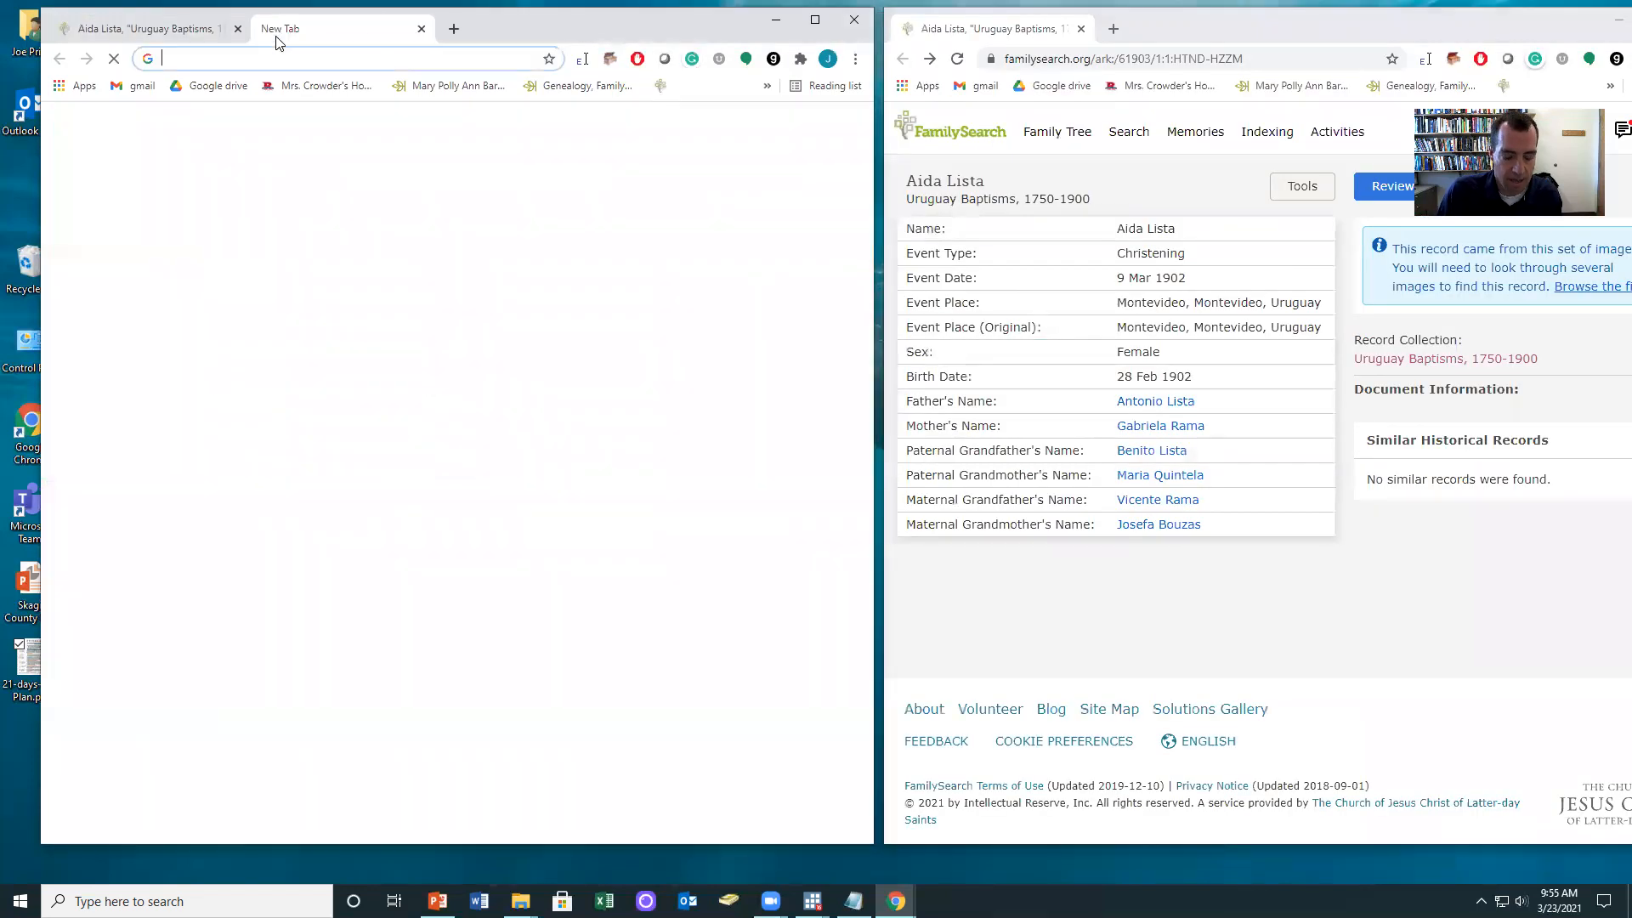
pyautogui.write('fa')
pyautogui.press('Return')
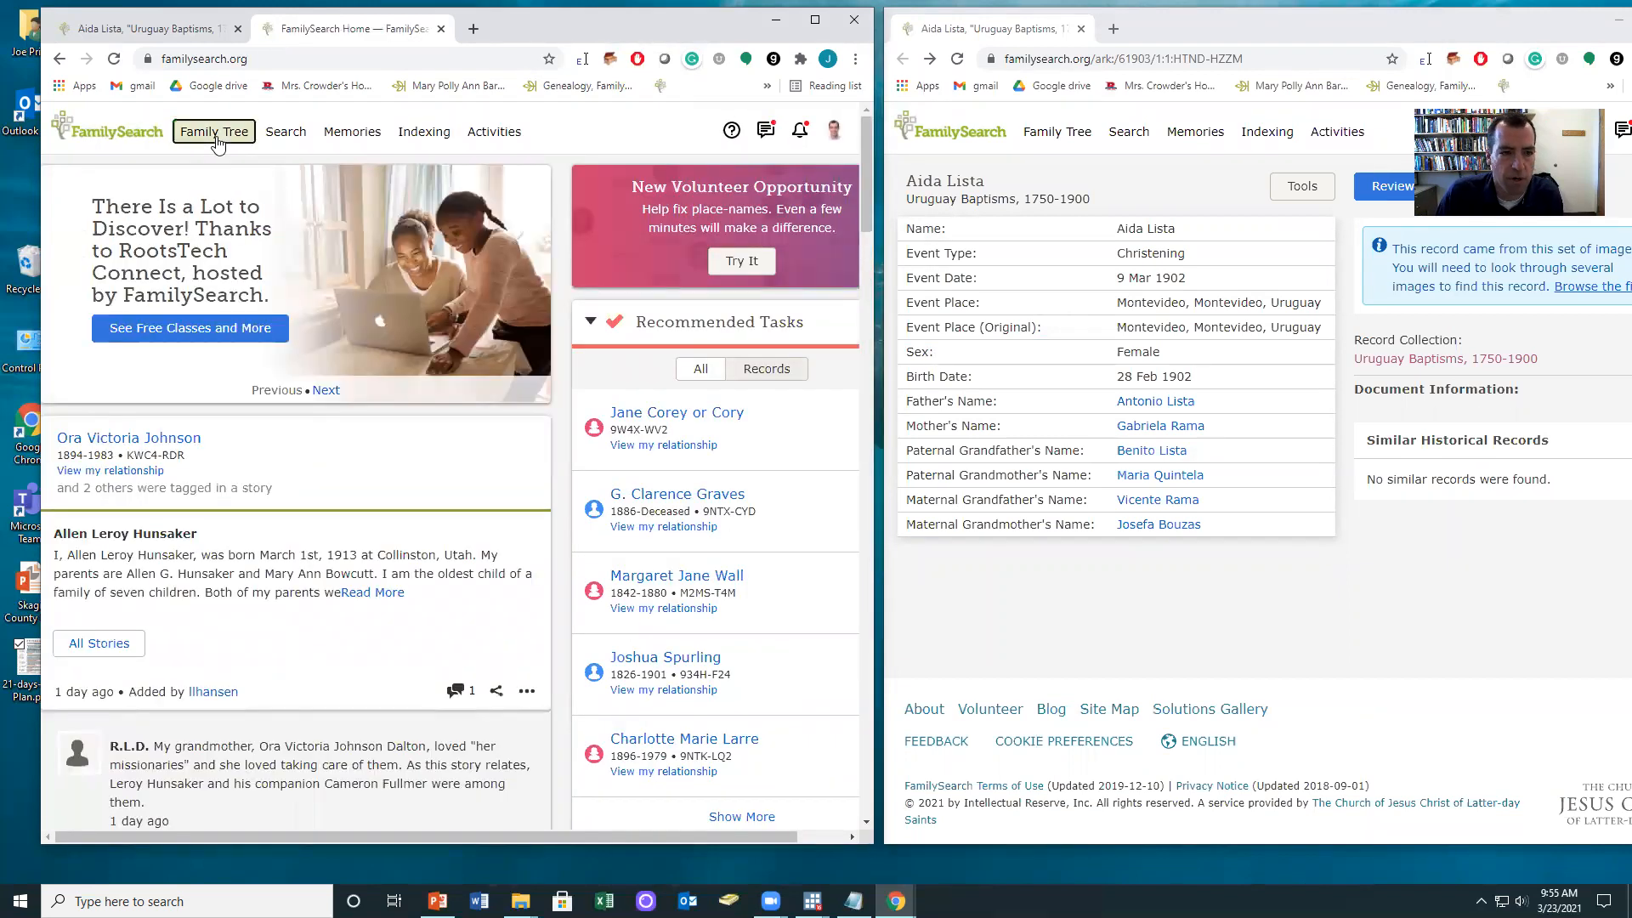
pyautogui.moveTo(217, 145)
pyautogui.click(202, 245)
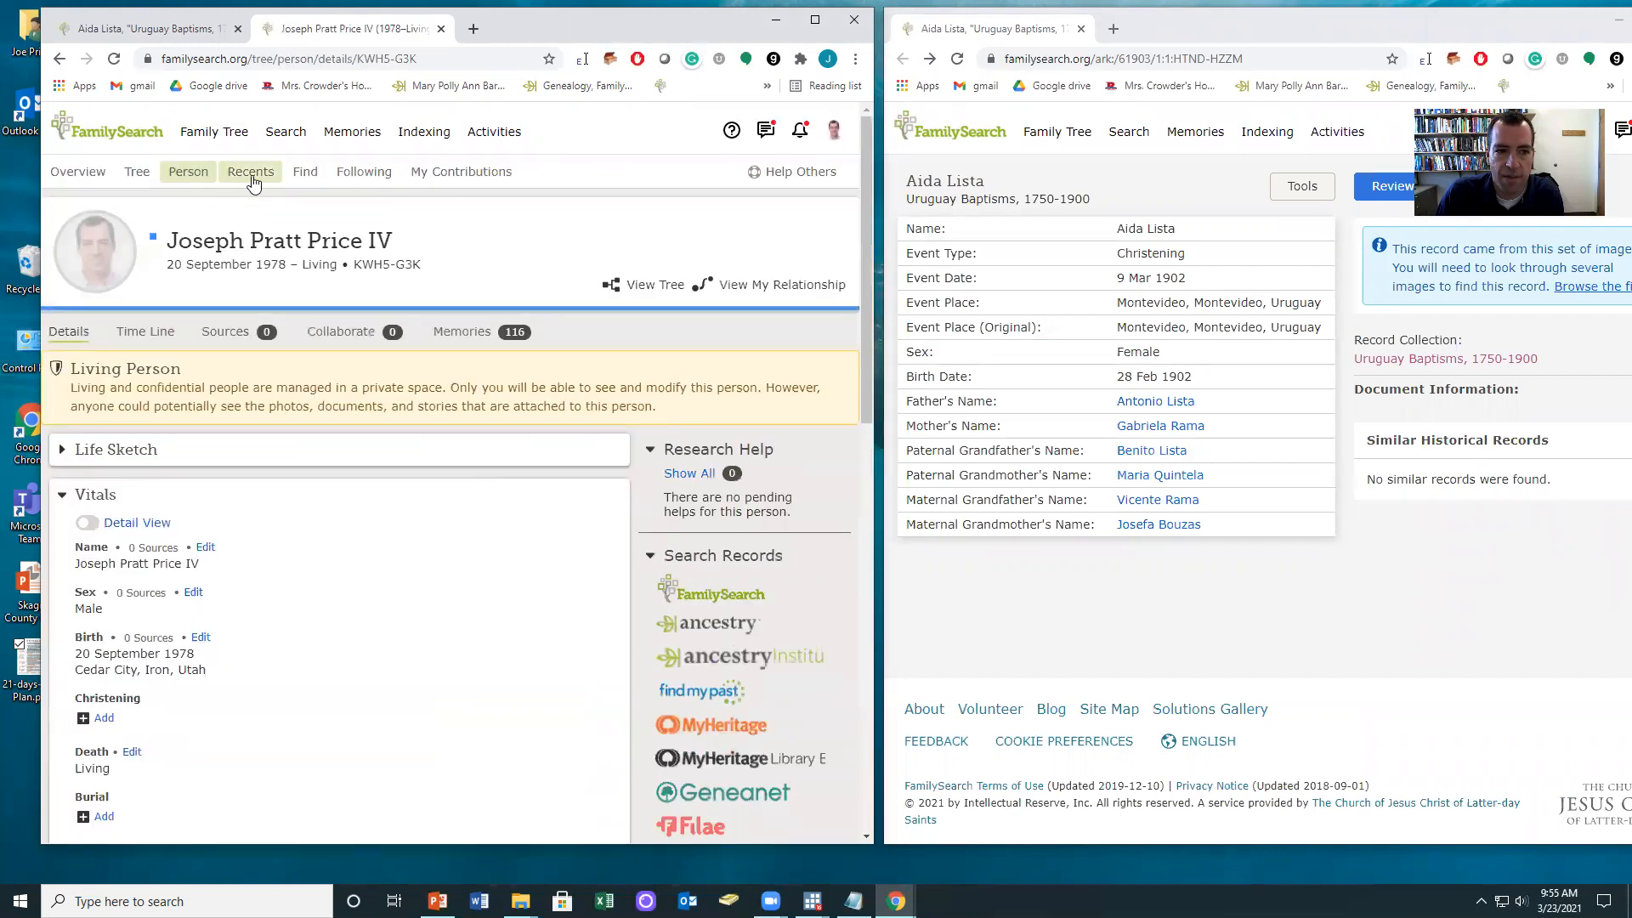
# Start adding an unconnected person and fill in the first and last names copied from the christening record
pyautogui.click(251, 172)
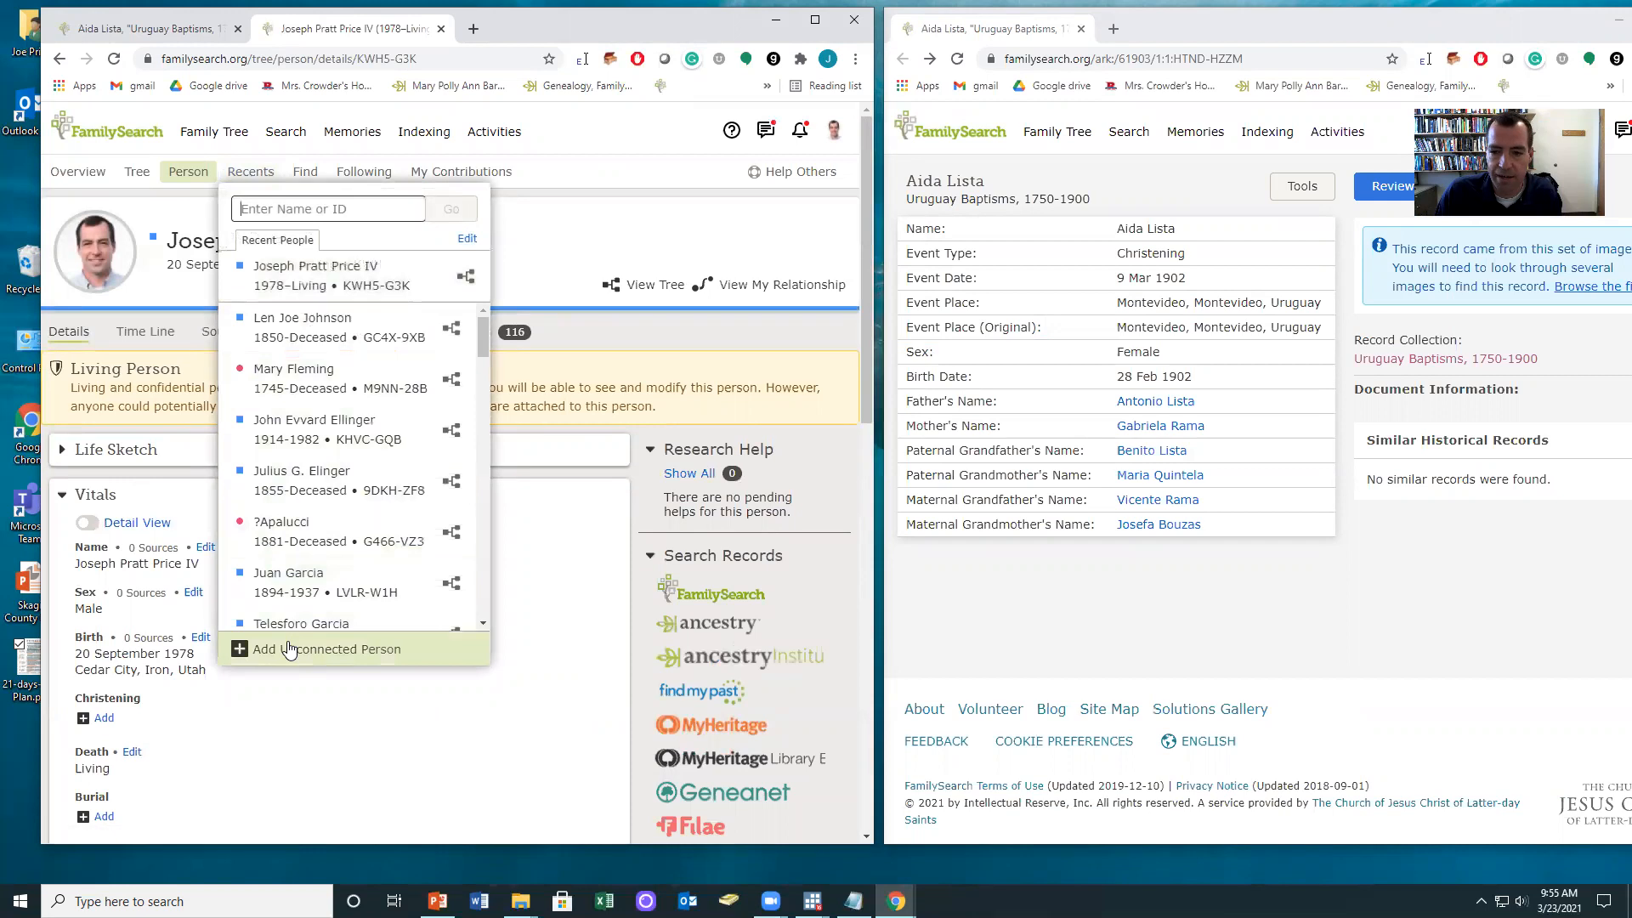
pyautogui.click(289, 651)
pyautogui.moveTo(1176, 228); pyautogui.dragTo(1123, 228)
pyautogui.click(364, 349)
pyautogui.write('Aida Lista')
pyautogui.moveTo(328, 351); pyautogui.dragTo(502, 349)
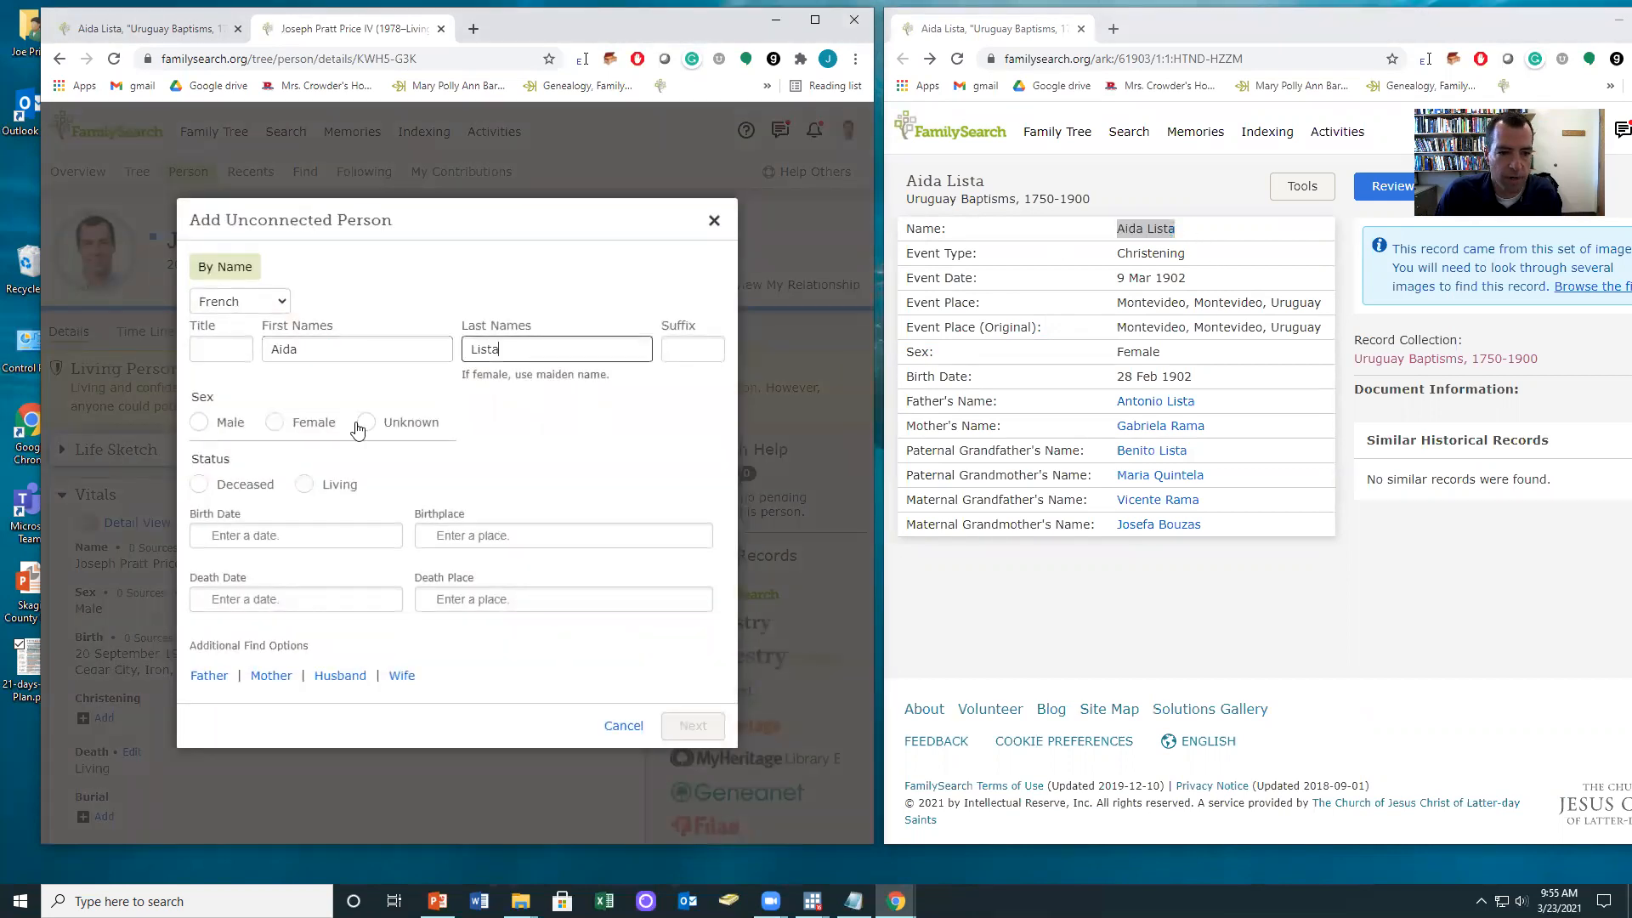
# Set the new person's sex to Female and status to Deceased, and fill in the birth date from the record
pyautogui.click(275, 422)
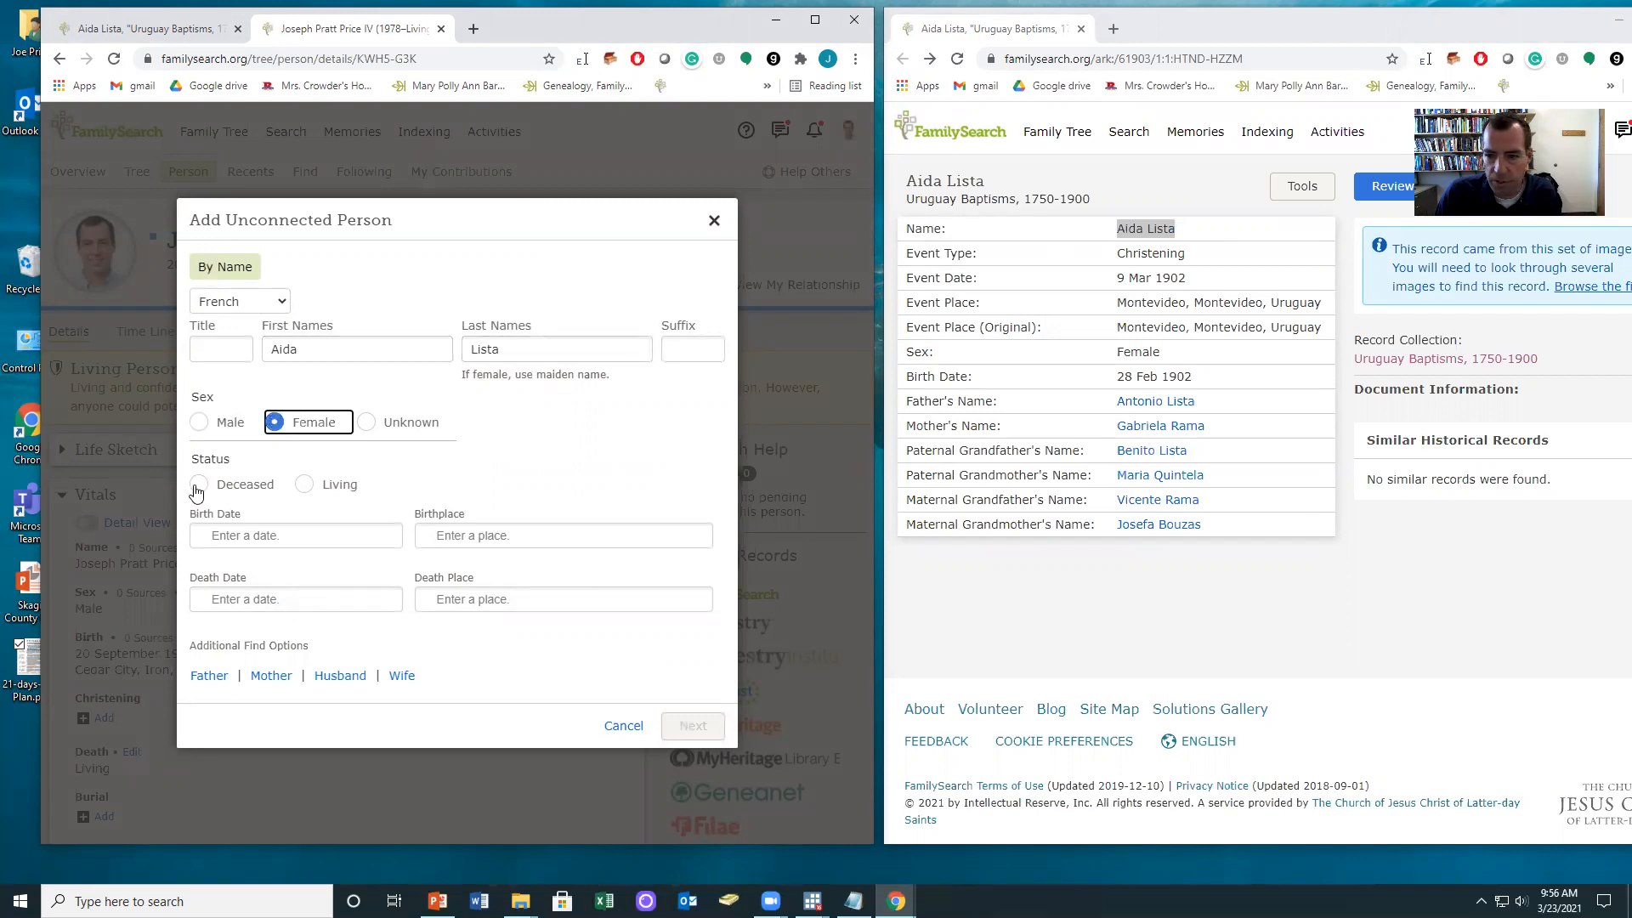
pyautogui.click(199, 486)
pyautogui.moveTo(1237, 377); pyautogui.dragTo(1105, 376)
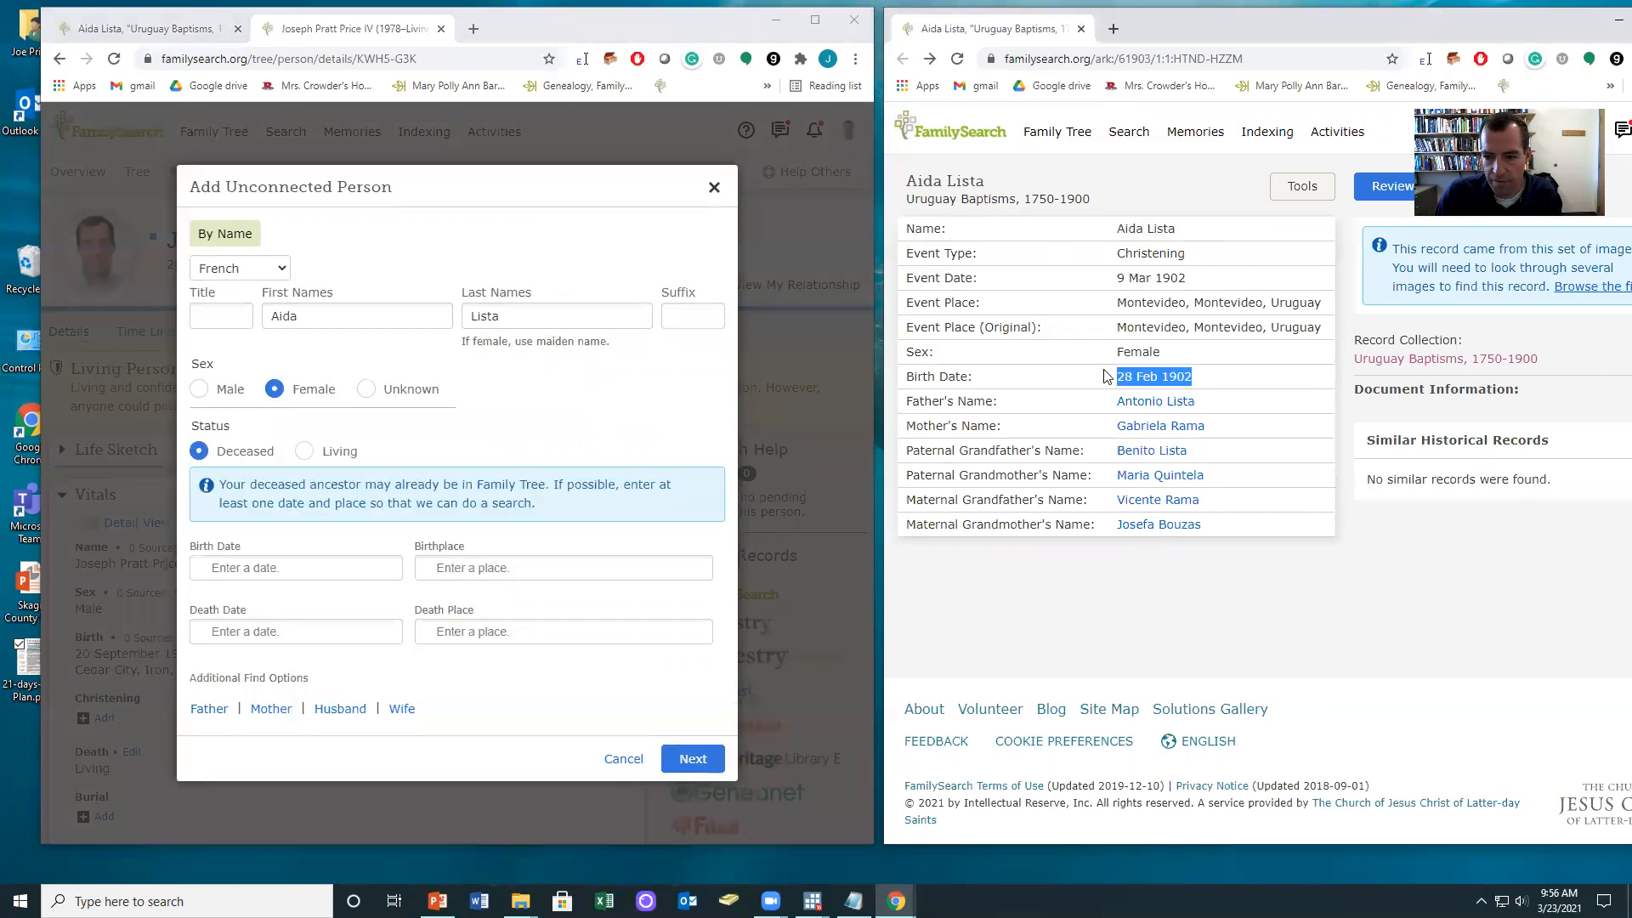
pyautogui.click(284, 568)
pyautogui.write('28 Feb 1902')
pyautogui.click(272, 640)
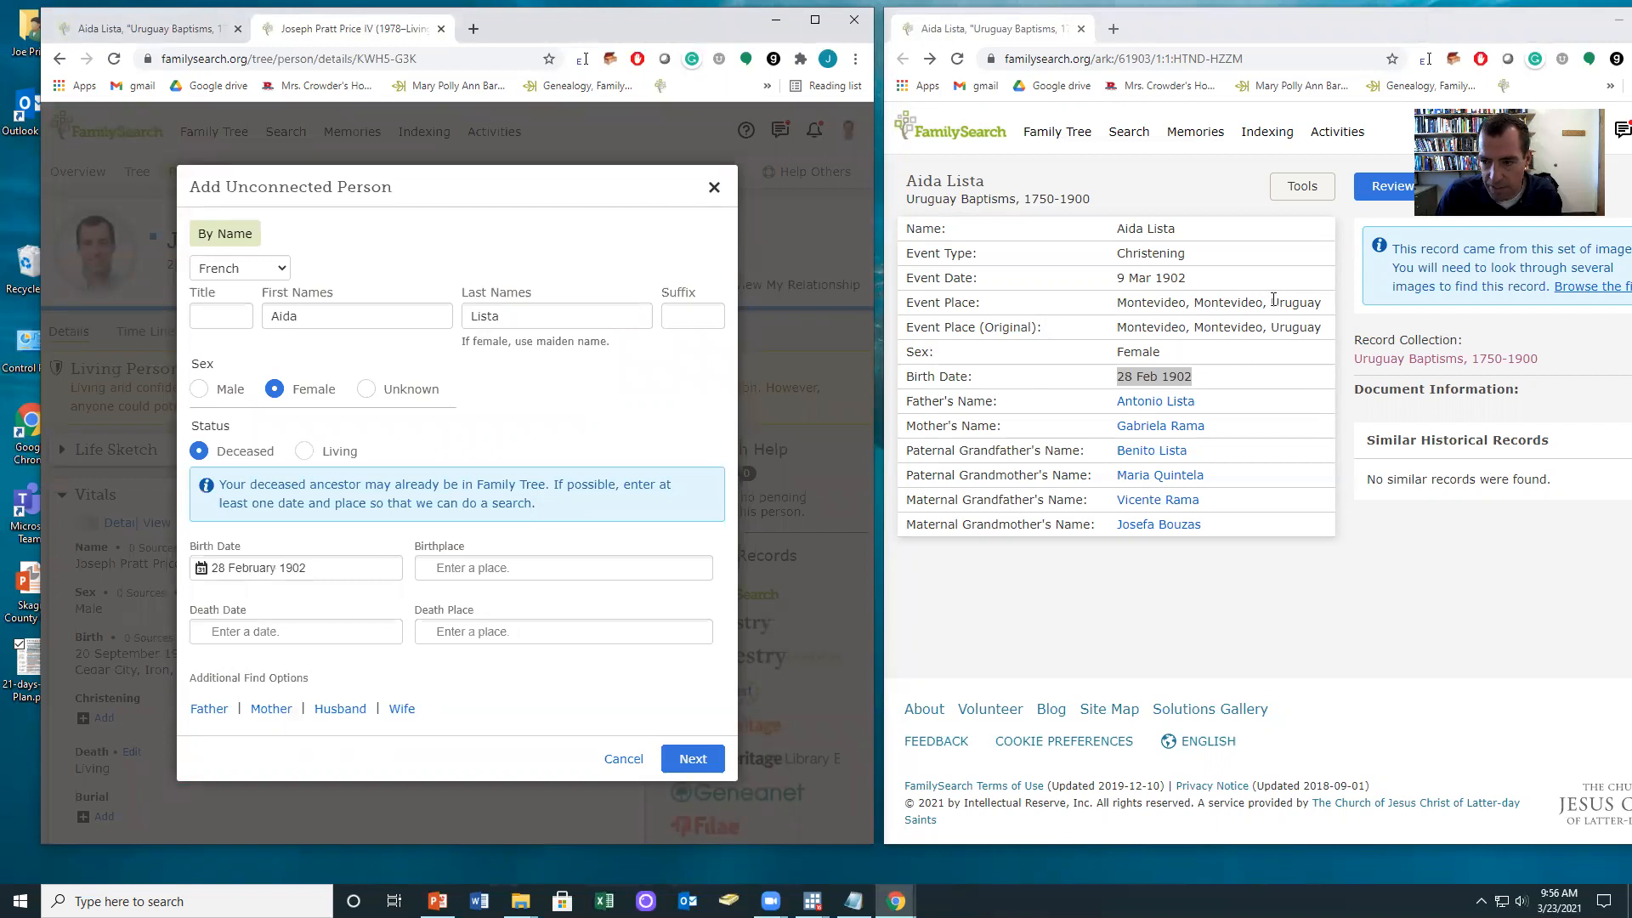
# Set the birthplace to the standardized place Montevideo, Uruguay, copied from the record's event place
pyautogui.moveTo(1323, 303); pyautogui.dragTo(1200, 301)
pyautogui.click(482, 568)
pyautogui.write('Montevideo, Uruguay')
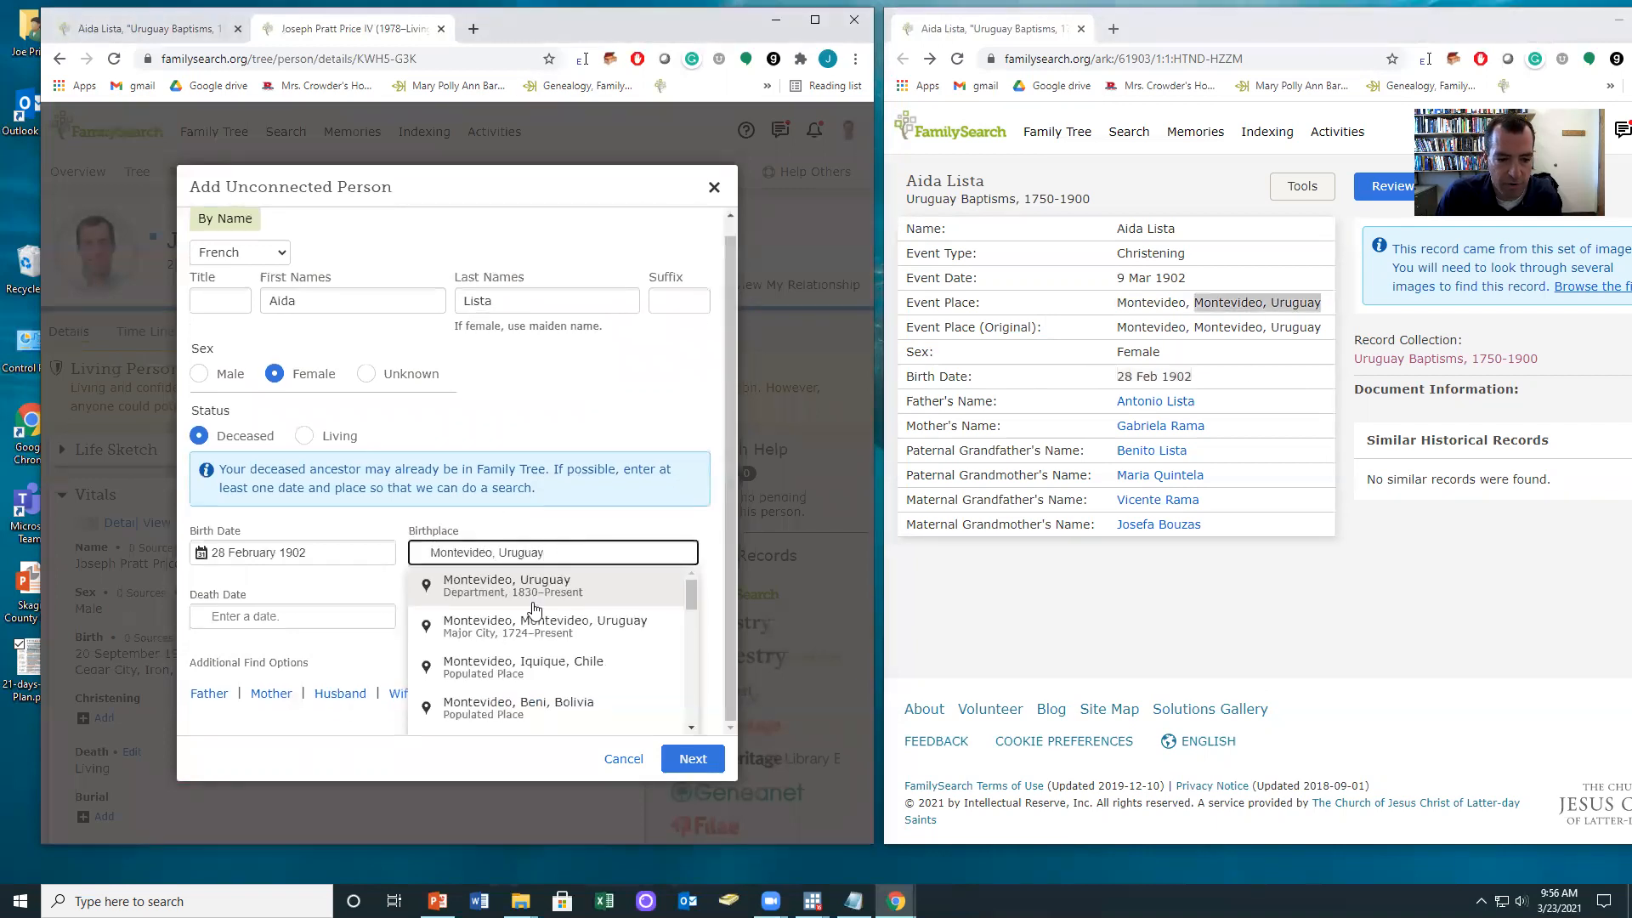
pyautogui.click(473, 593)
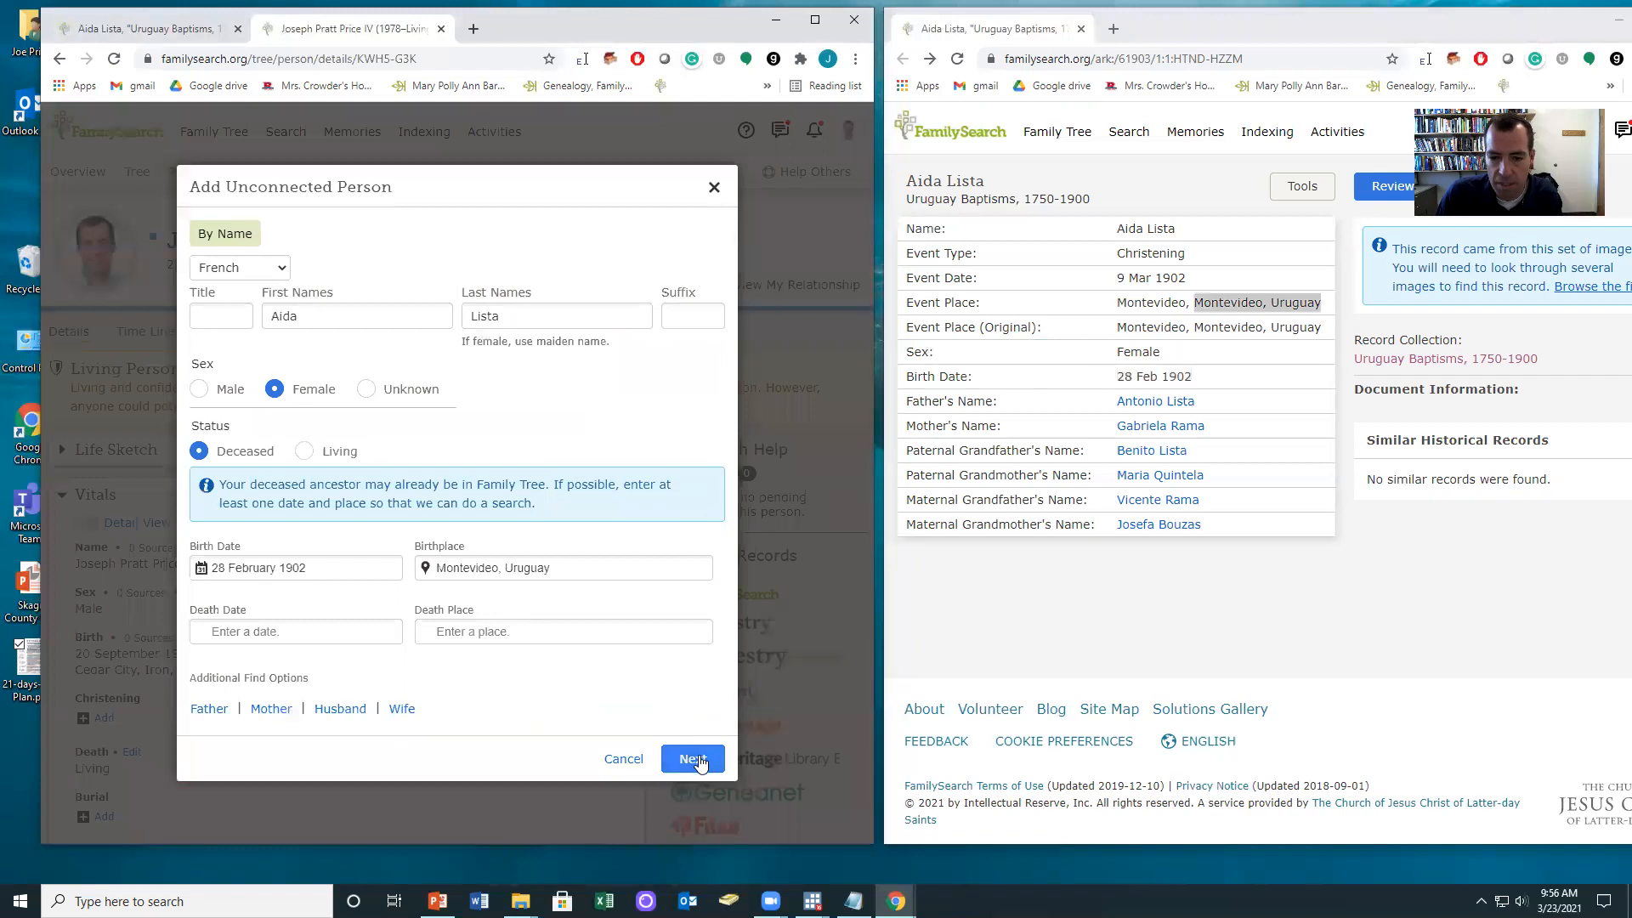
# Reduce the birthplace to just Uruguay, run the match search and create the person in Family Tree
pyautogui.click(510, 568)
pyautogui.moveTo(510, 568); pyautogui.dragTo(344, 562)
pyautogui.press('BackSpace')
pyautogui.click(466, 587)
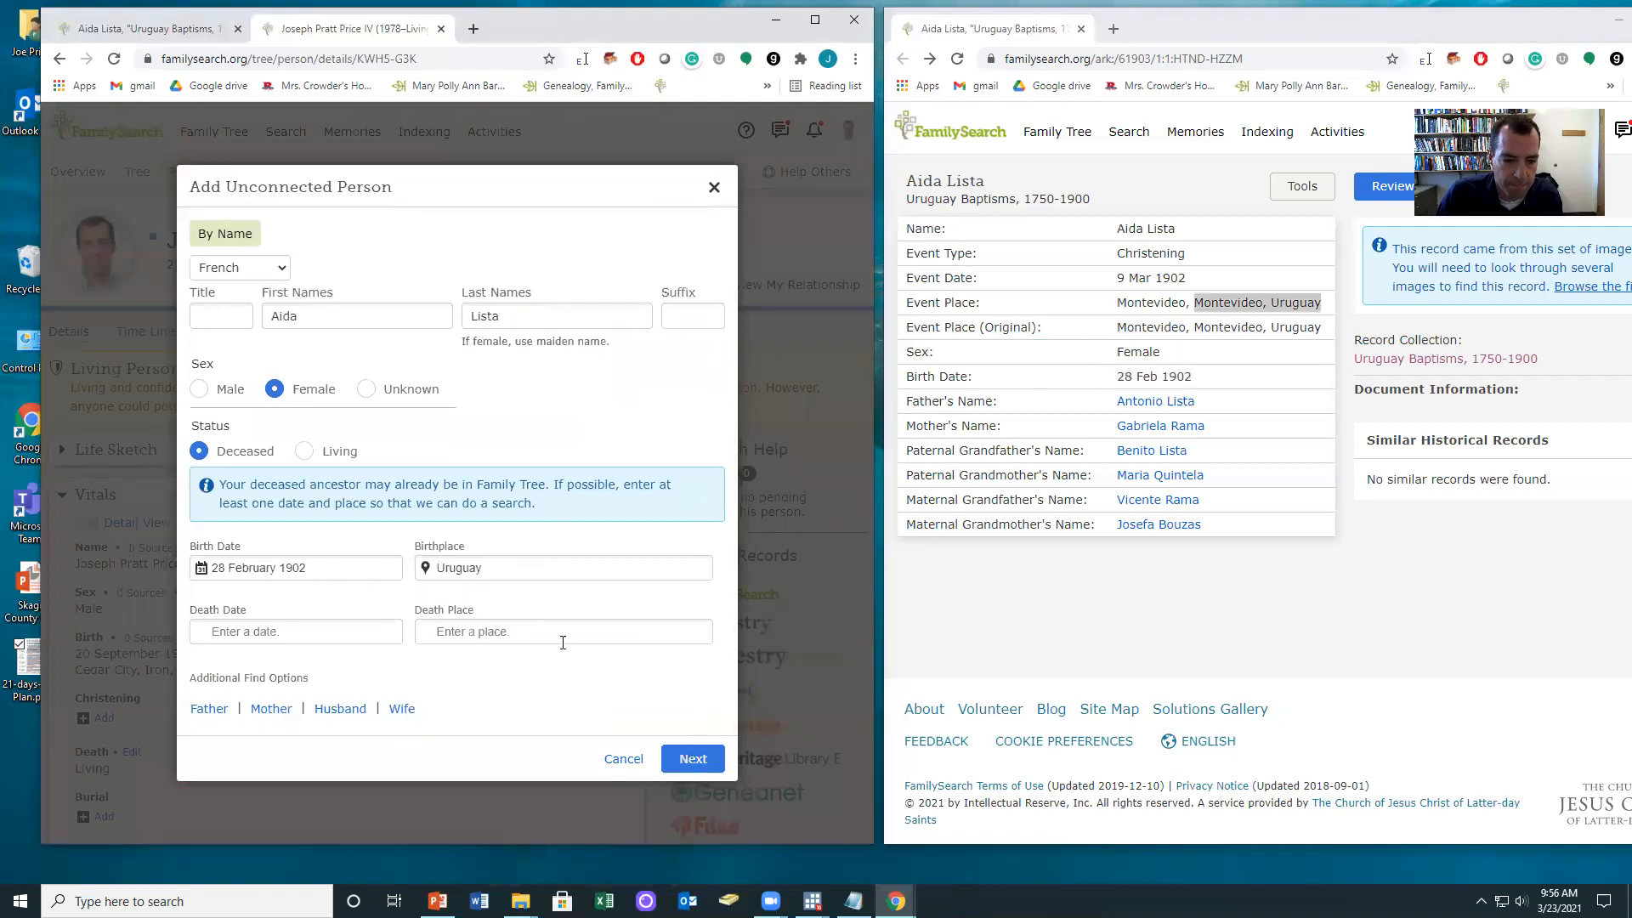
pyautogui.click(690, 766)
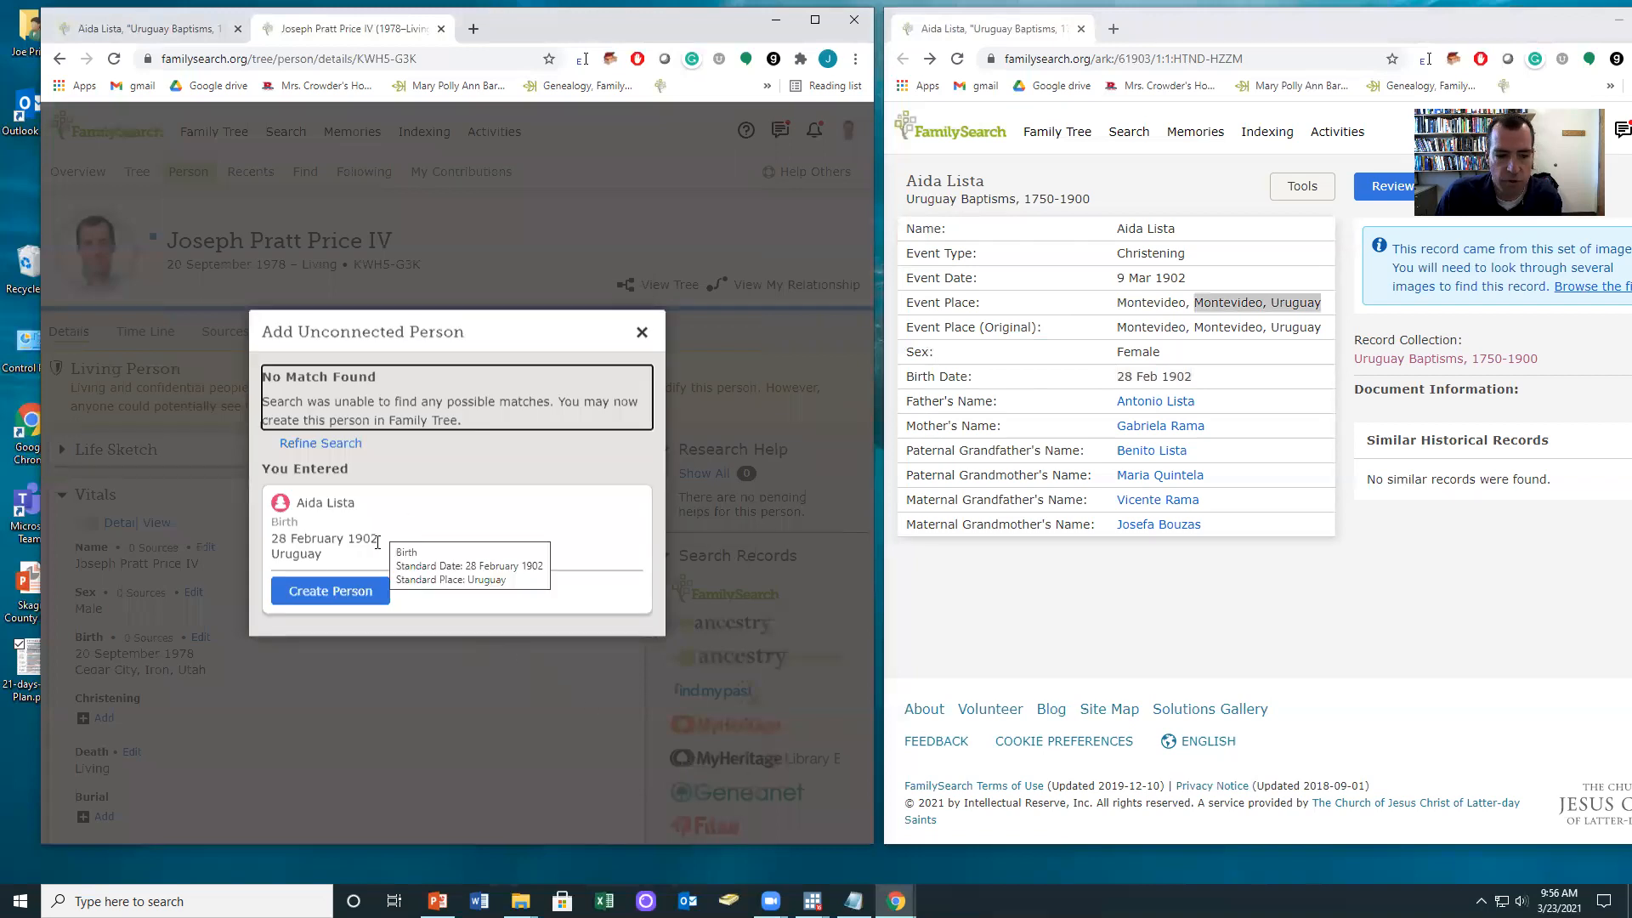
pyautogui.click(328, 590)
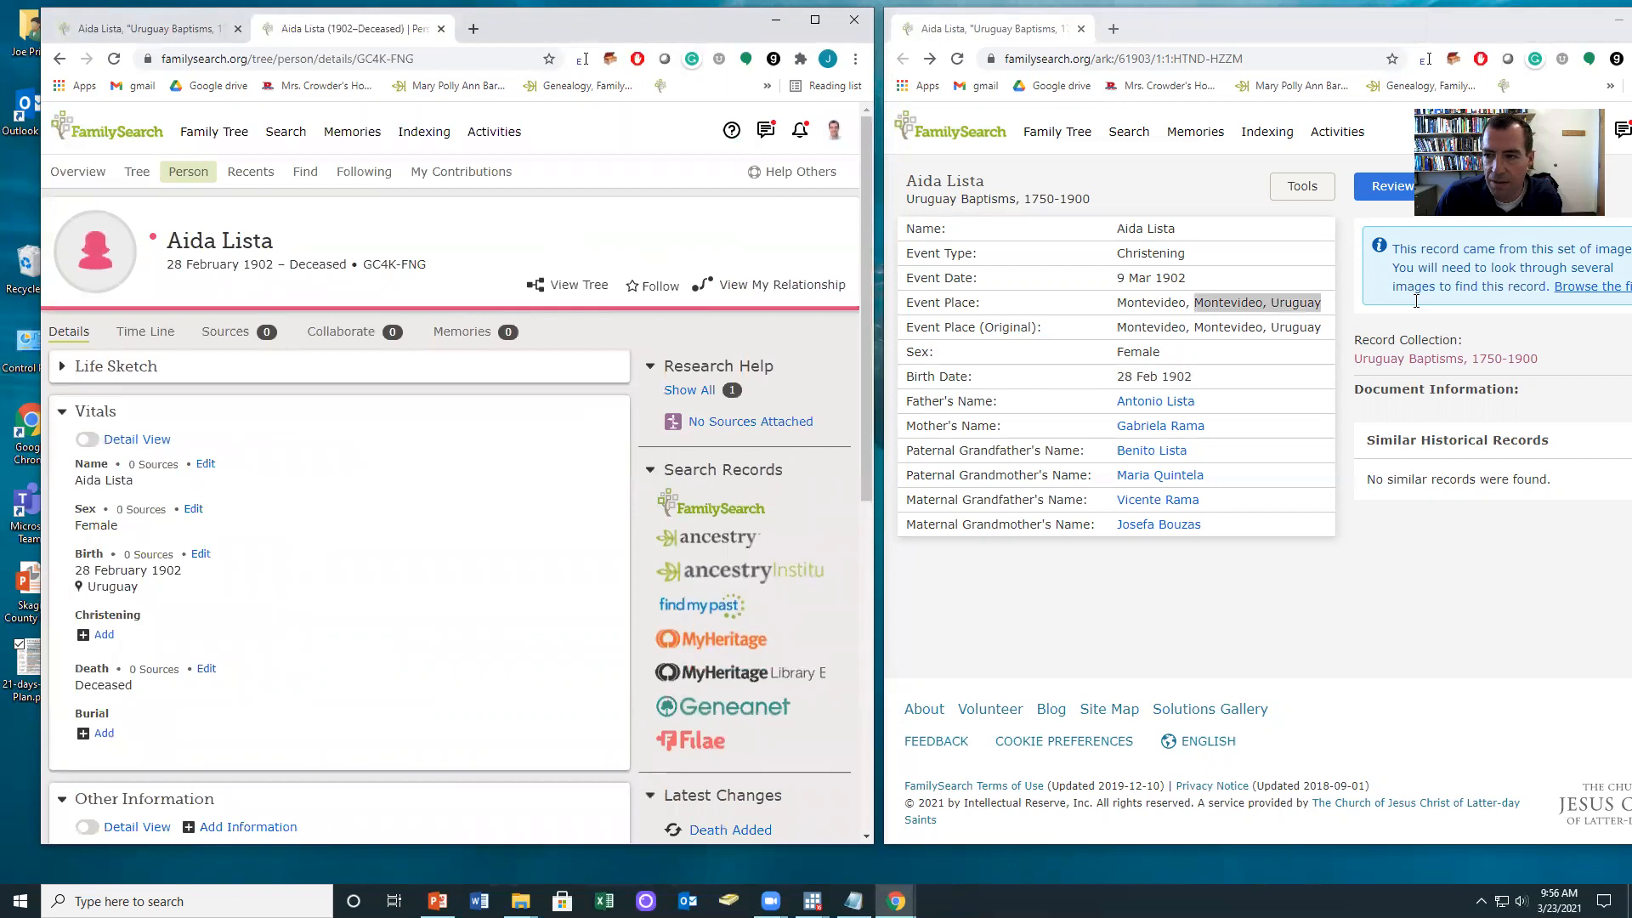
# Move the record window into full view, review the record for attaching and select the newly created person as its match
pyautogui.click(1321, 39)
pyautogui.moveTo(1317, 32); pyautogui.dragTo(1071, 40)
pyautogui.click(1063, 618)
pyautogui.click(1190, 194)
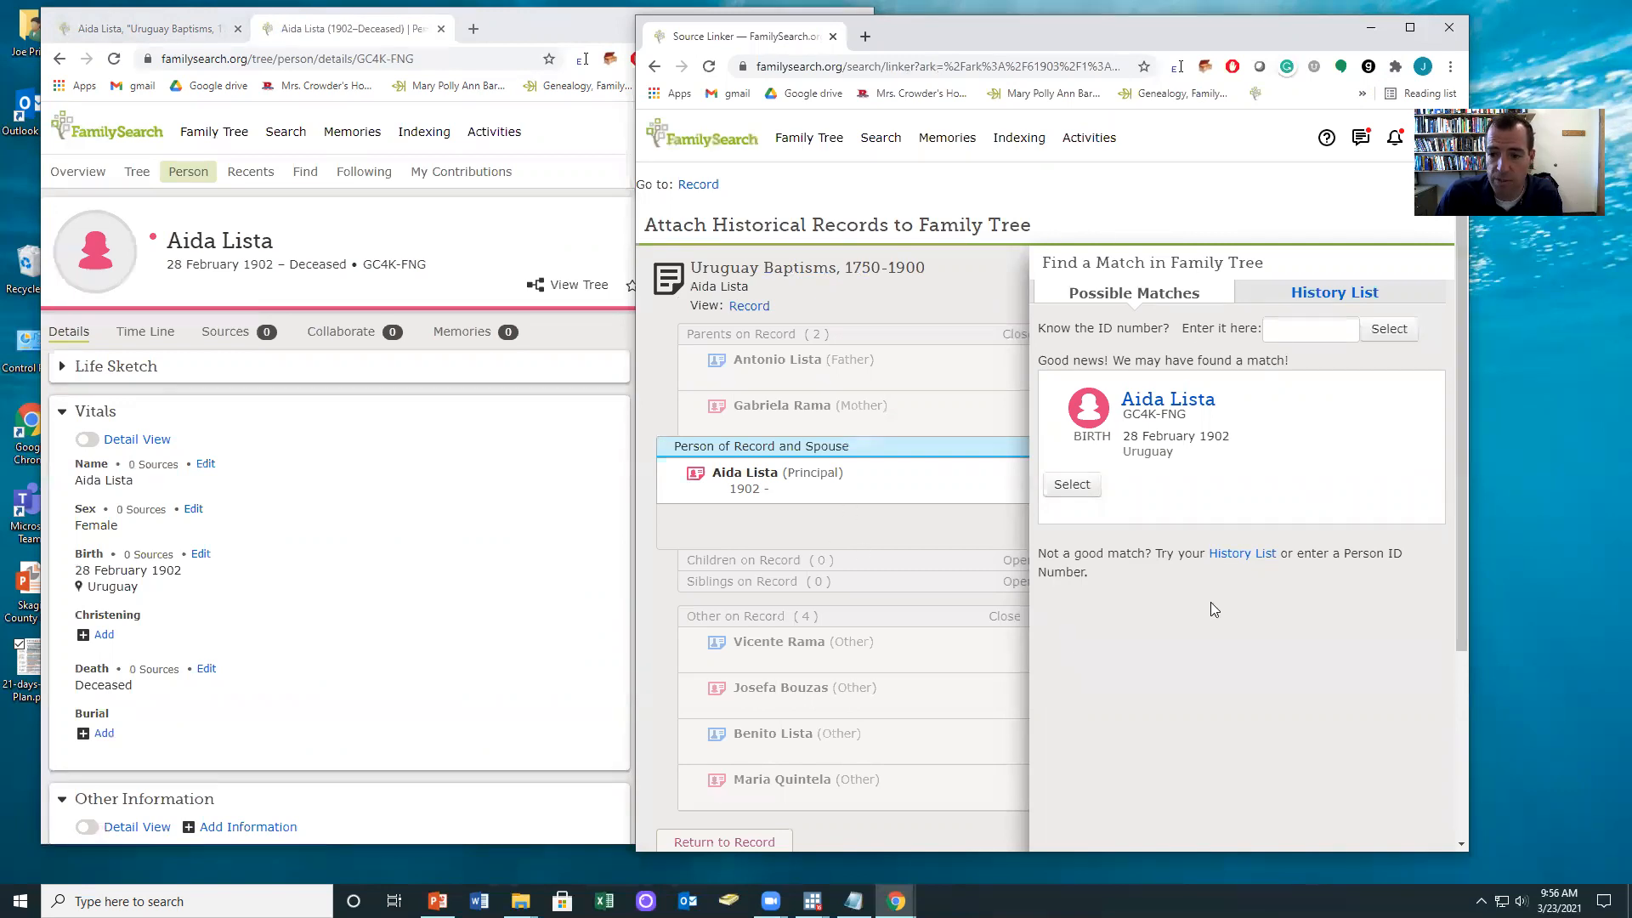
pyautogui.click(1073, 488)
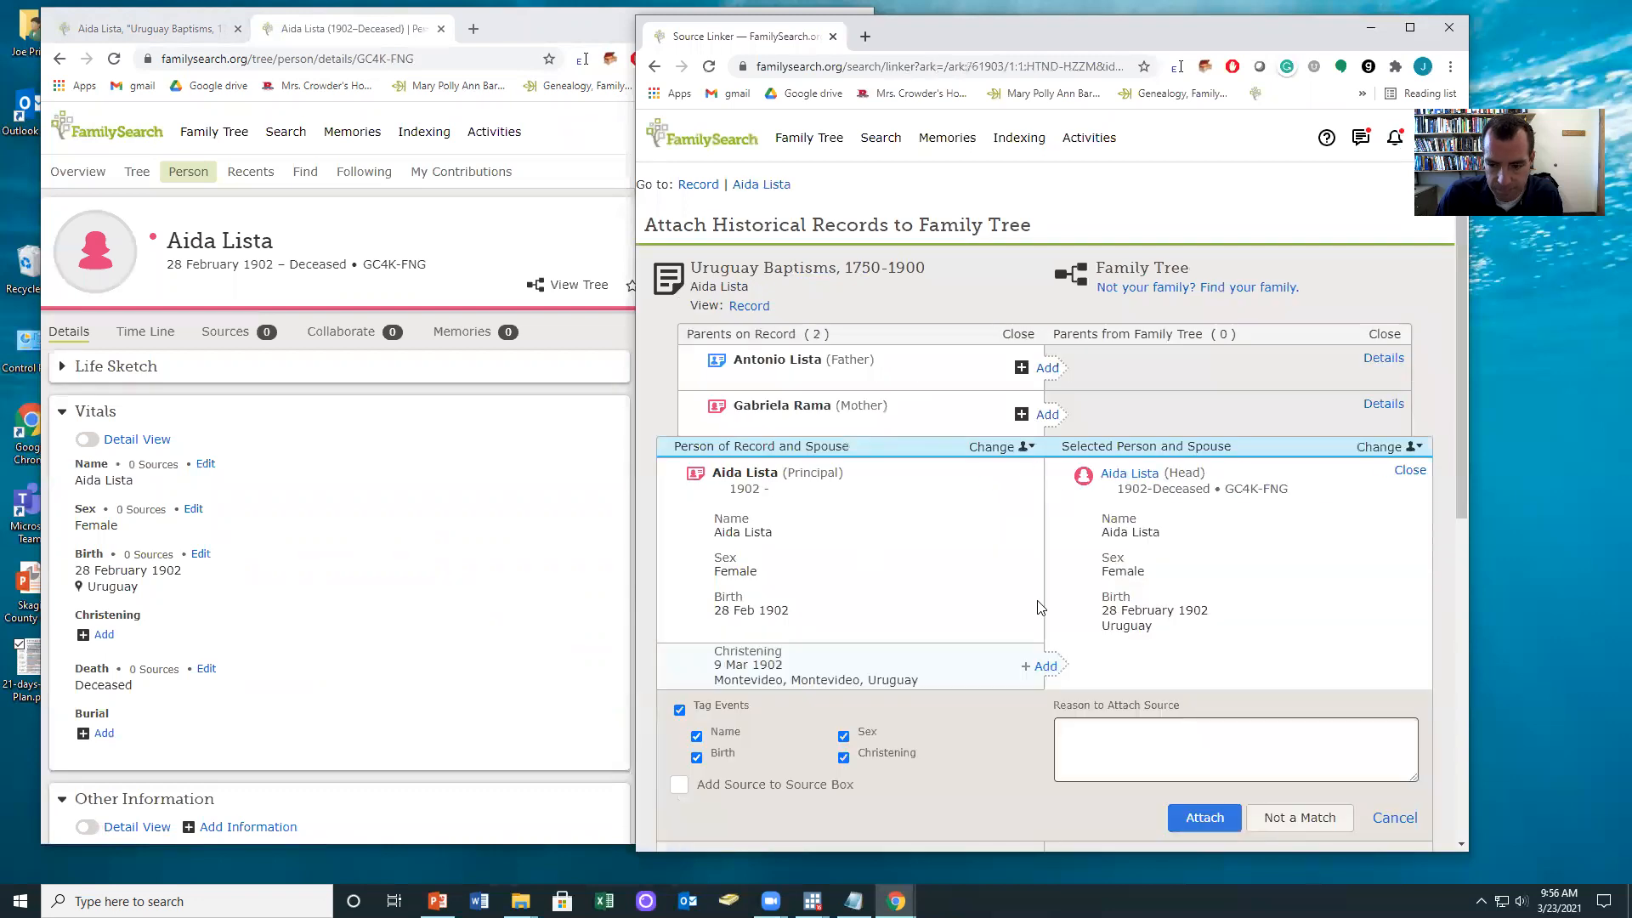
# Add the 9 Mar 1902 christening in Montevideo to the girl's profile and attach the record as a source
pyautogui.click(1045, 666)
pyautogui.scroll(-3, 1134, 563)
pyautogui.click(1207, 765)
pyautogui.scroll(3, 1114, 452)
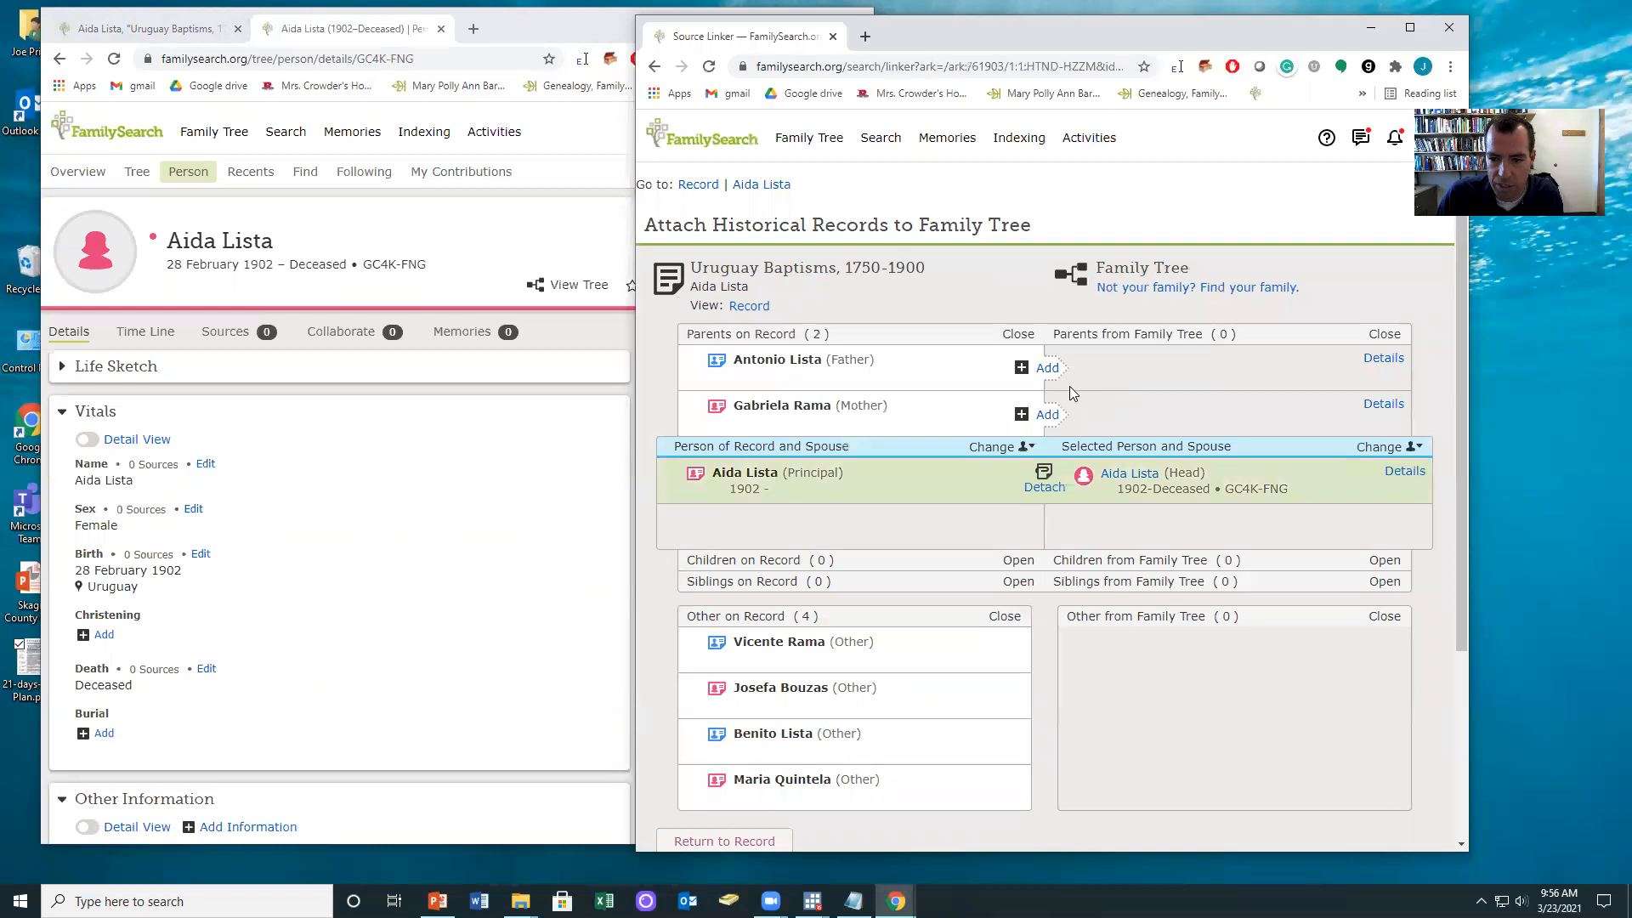
# Review the suggested Family Tree matches for the father on the record and add him as a new person
pyautogui.click(1046, 368)
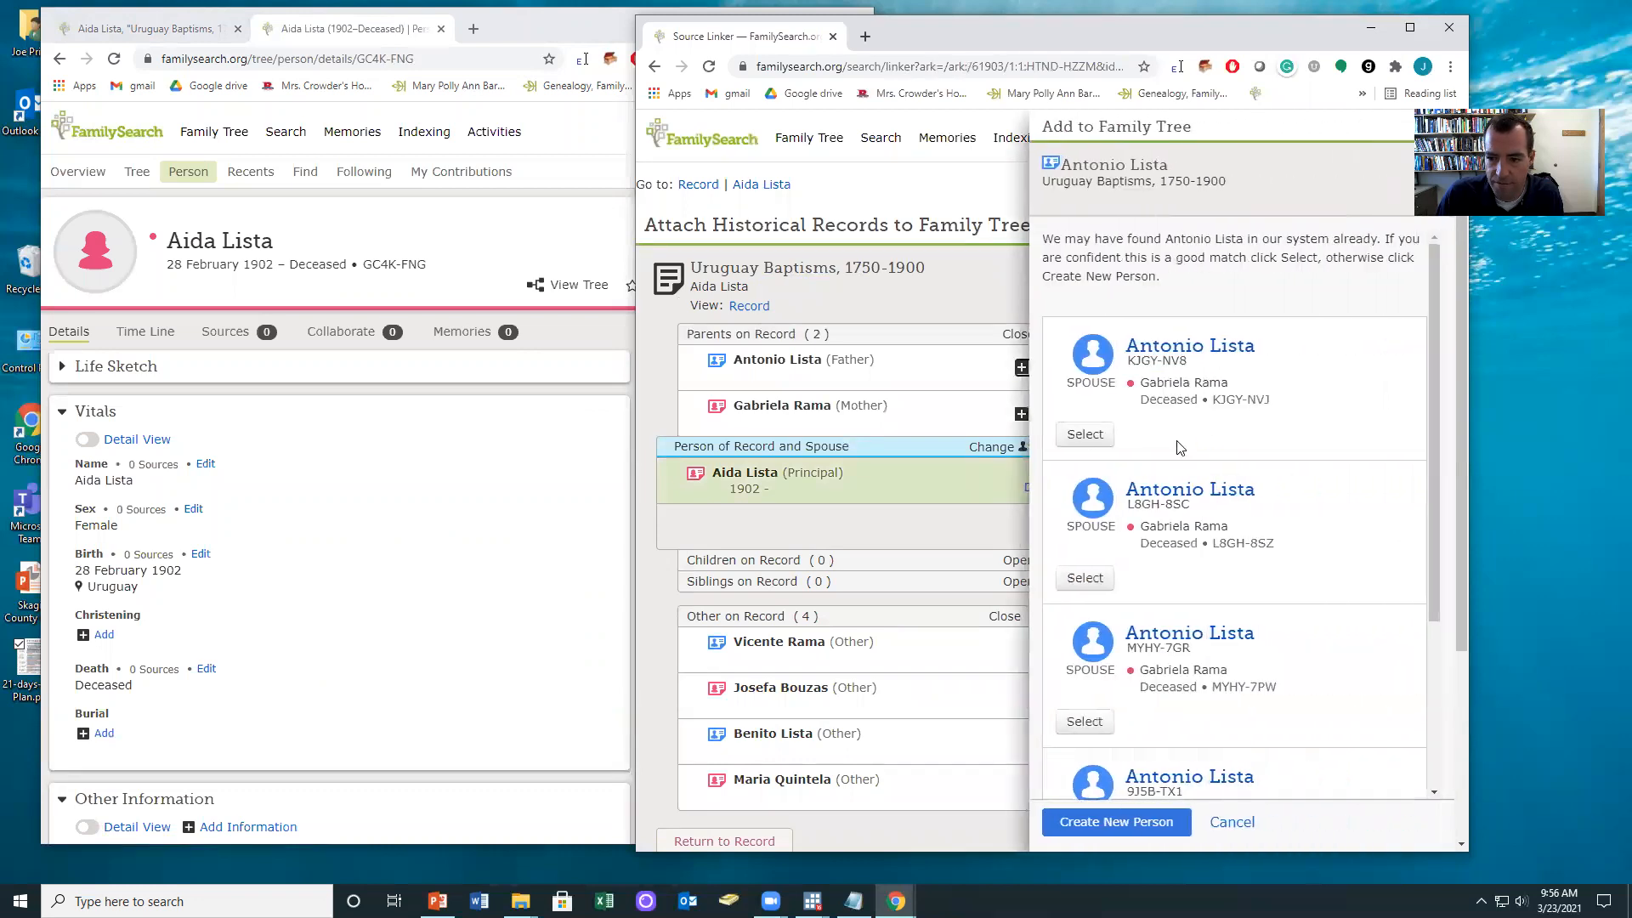
pyautogui.scroll(-3, 1316, 451)
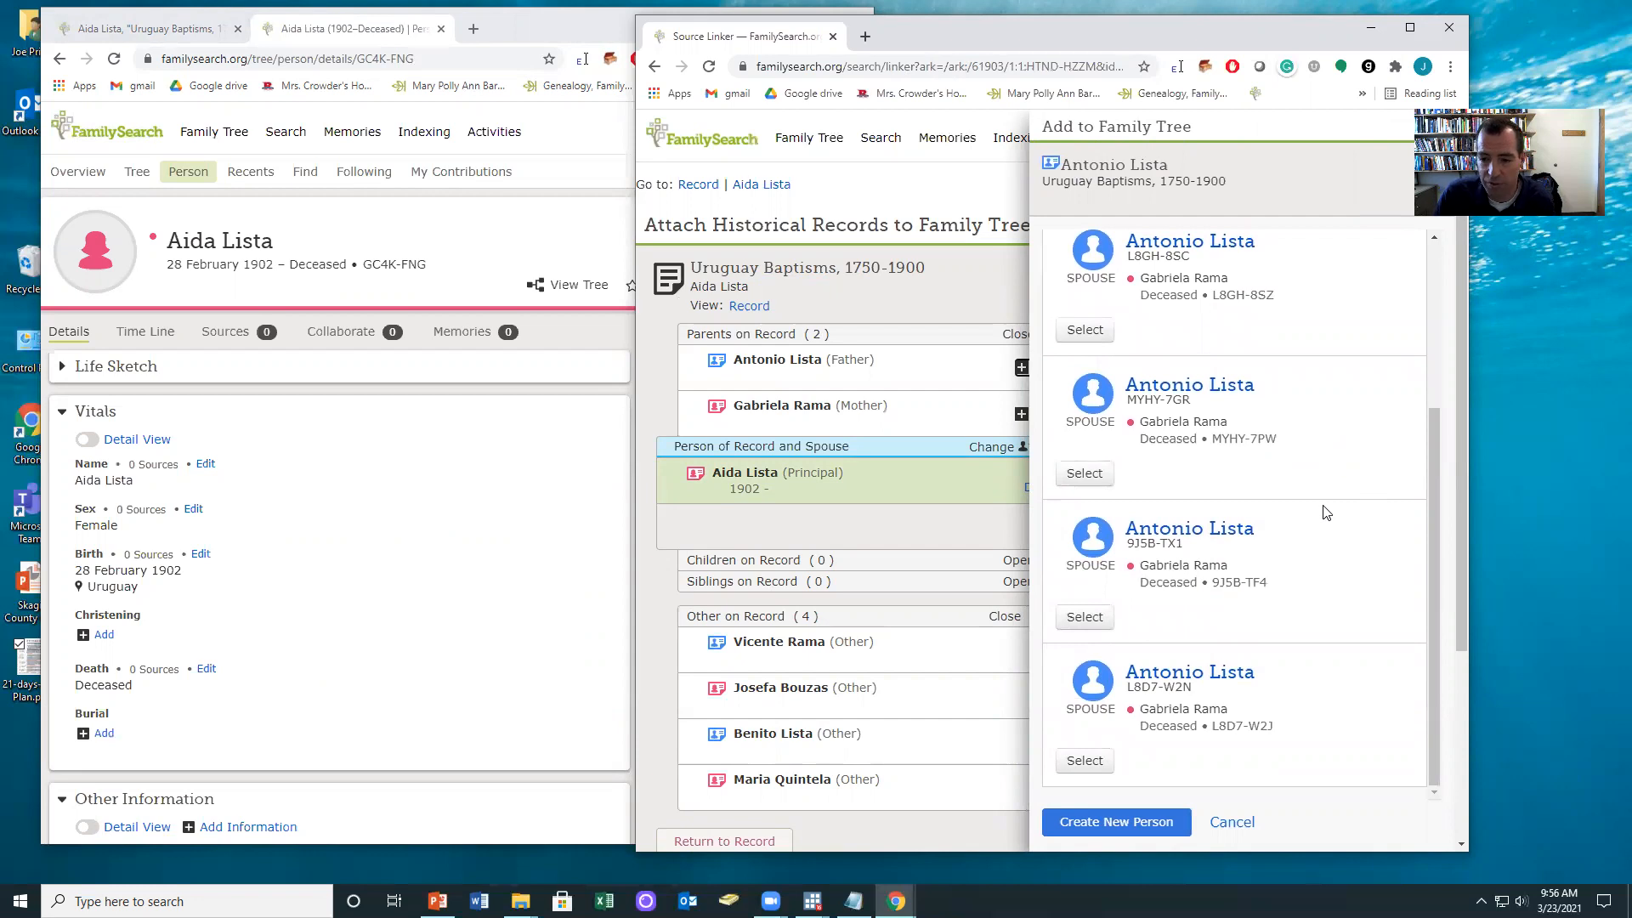
pyautogui.scroll(3, 1306, 676)
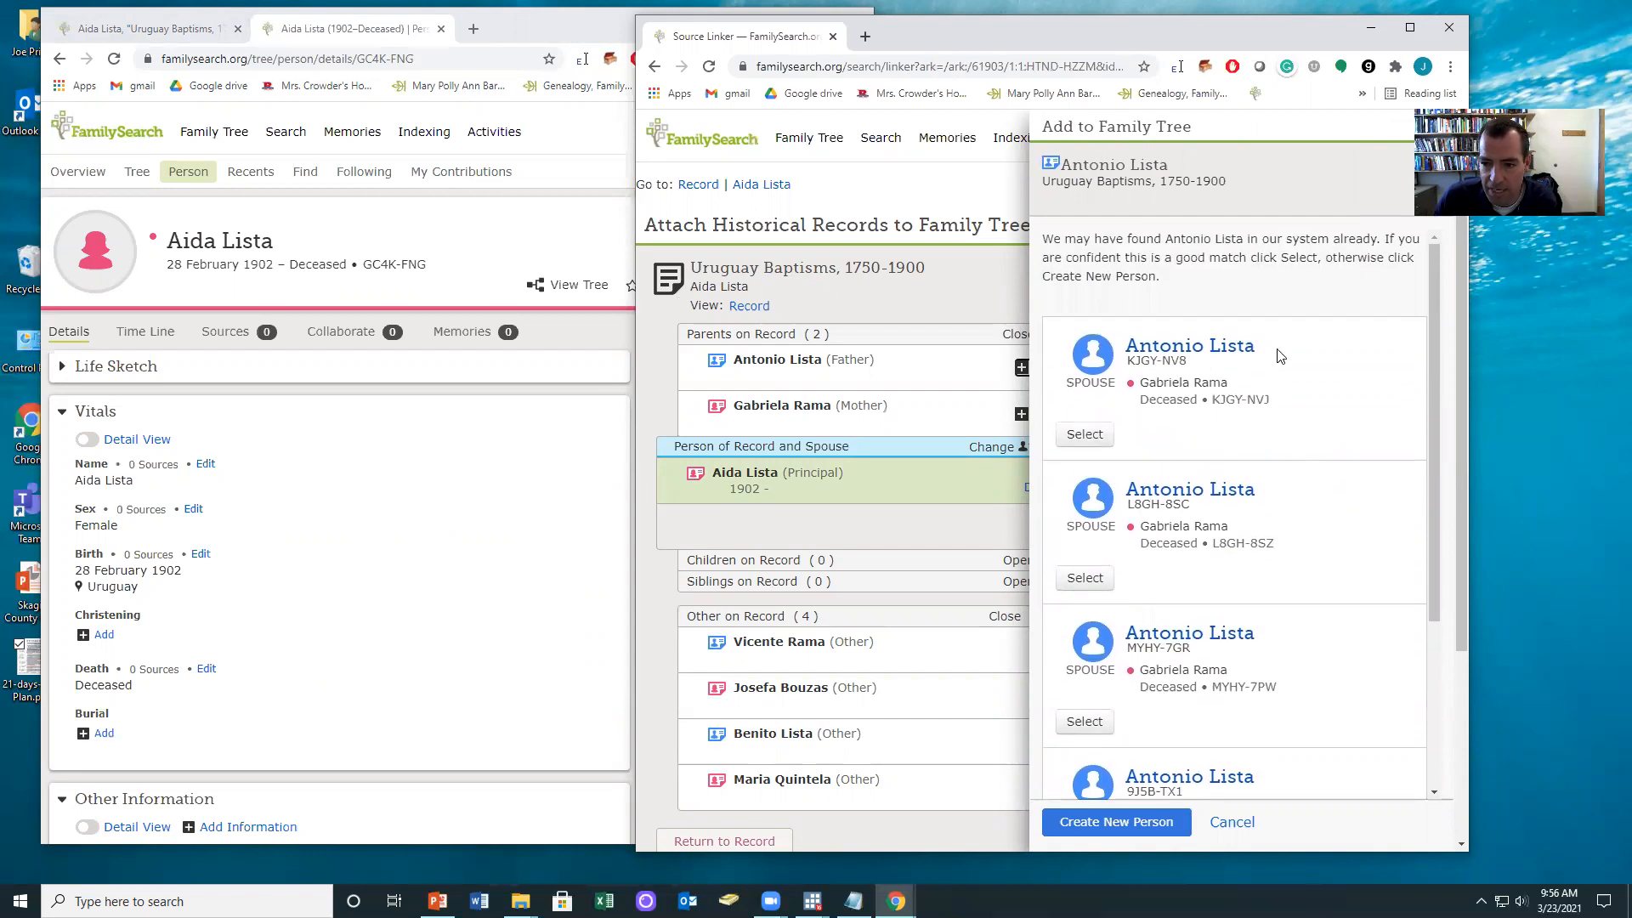
pyautogui.scroll(-3, 1300, 482)
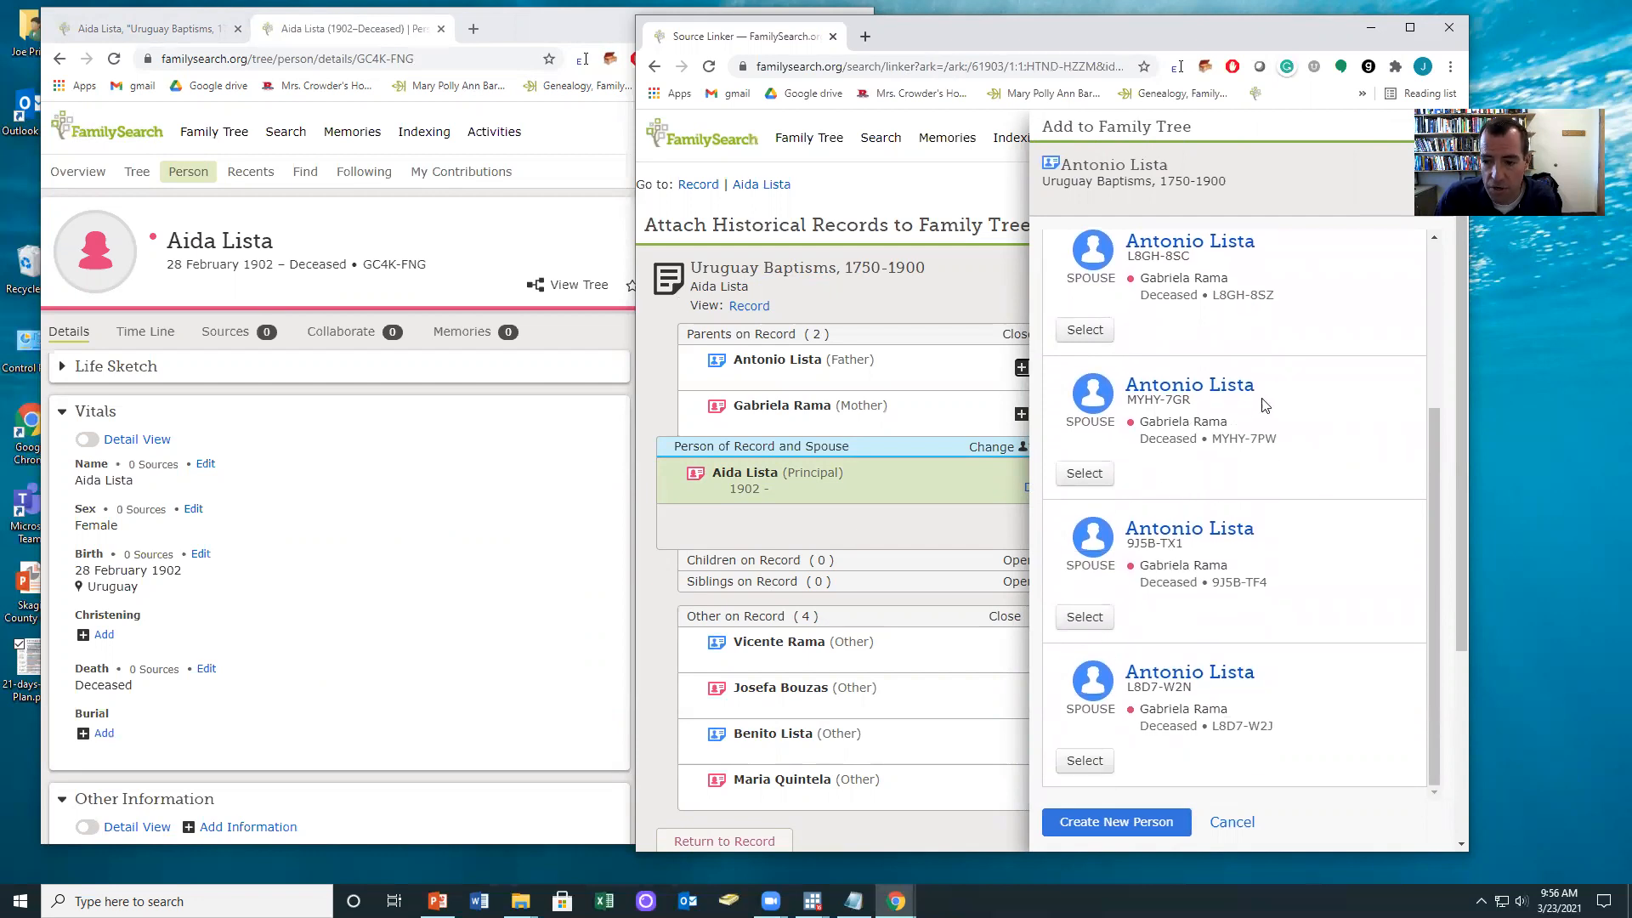
pyautogui.scroll(-3, 1256, 427)
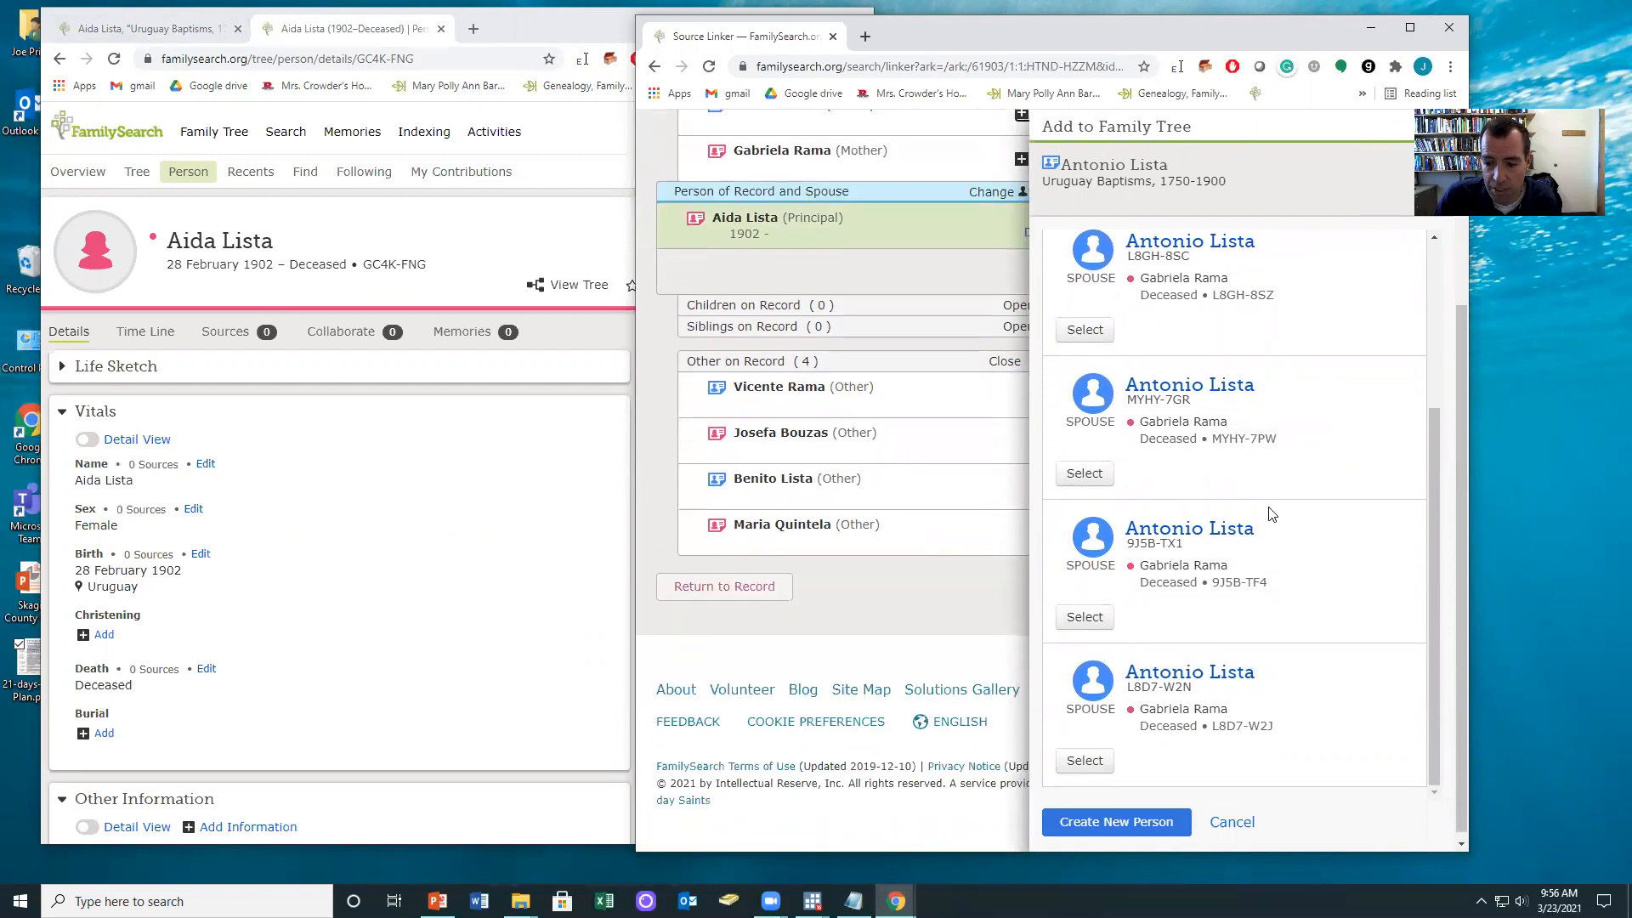
pyautogui.click(1100, 821)
pyautogui.click(1105, 770)
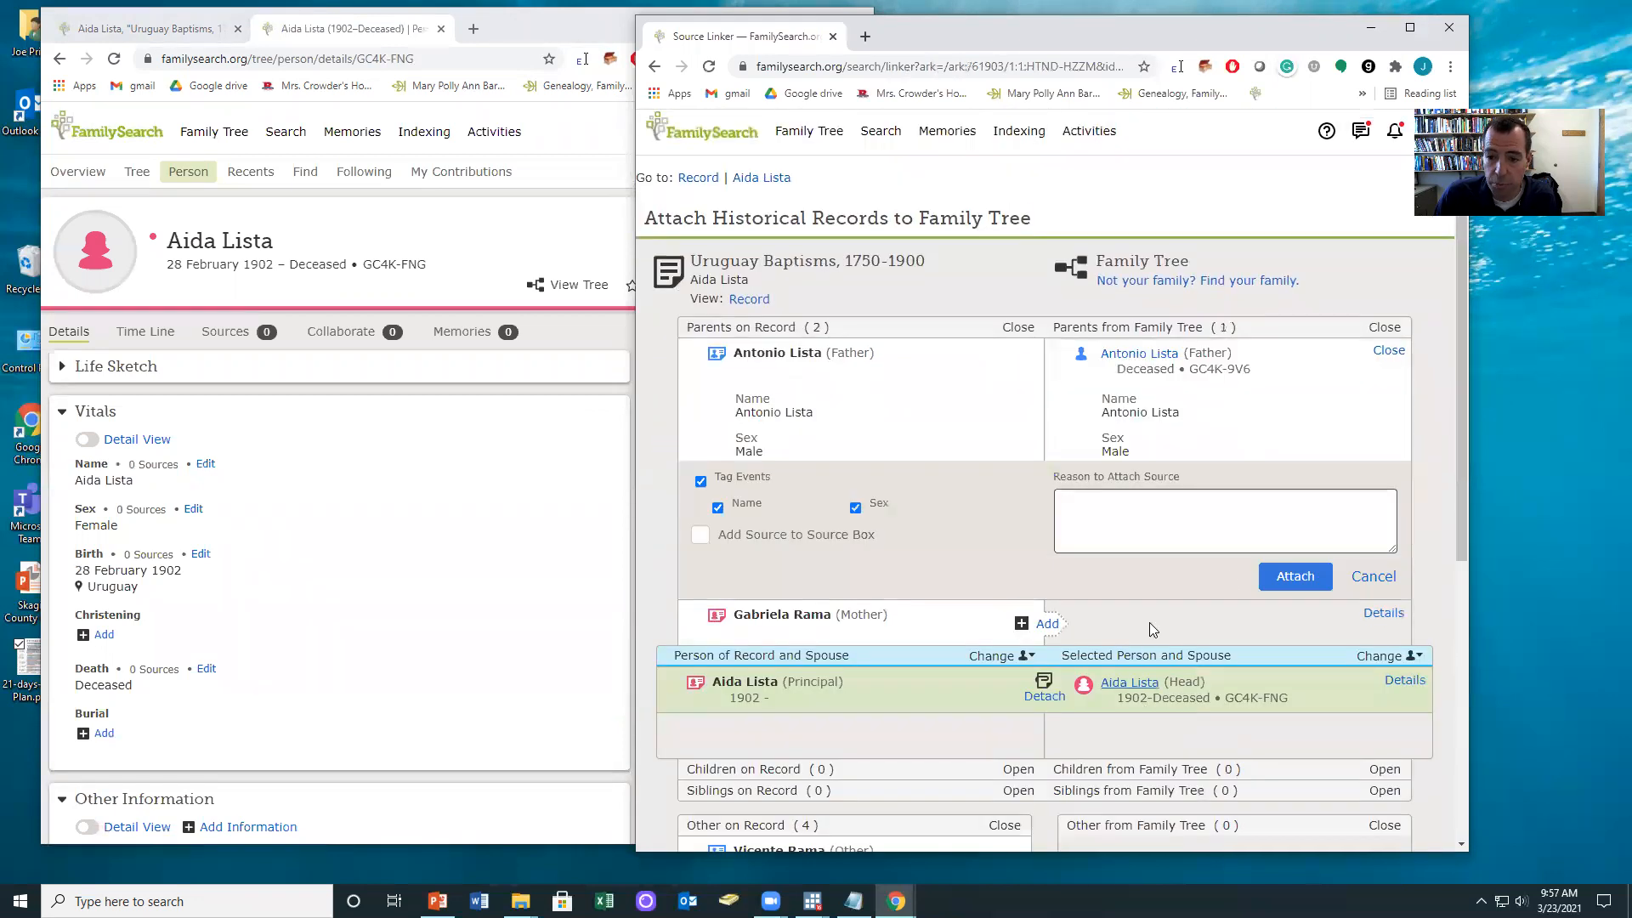
# Attach the record to the father, and create the mother as a new person with the same record attached
pyautogui.click(1292, 571)
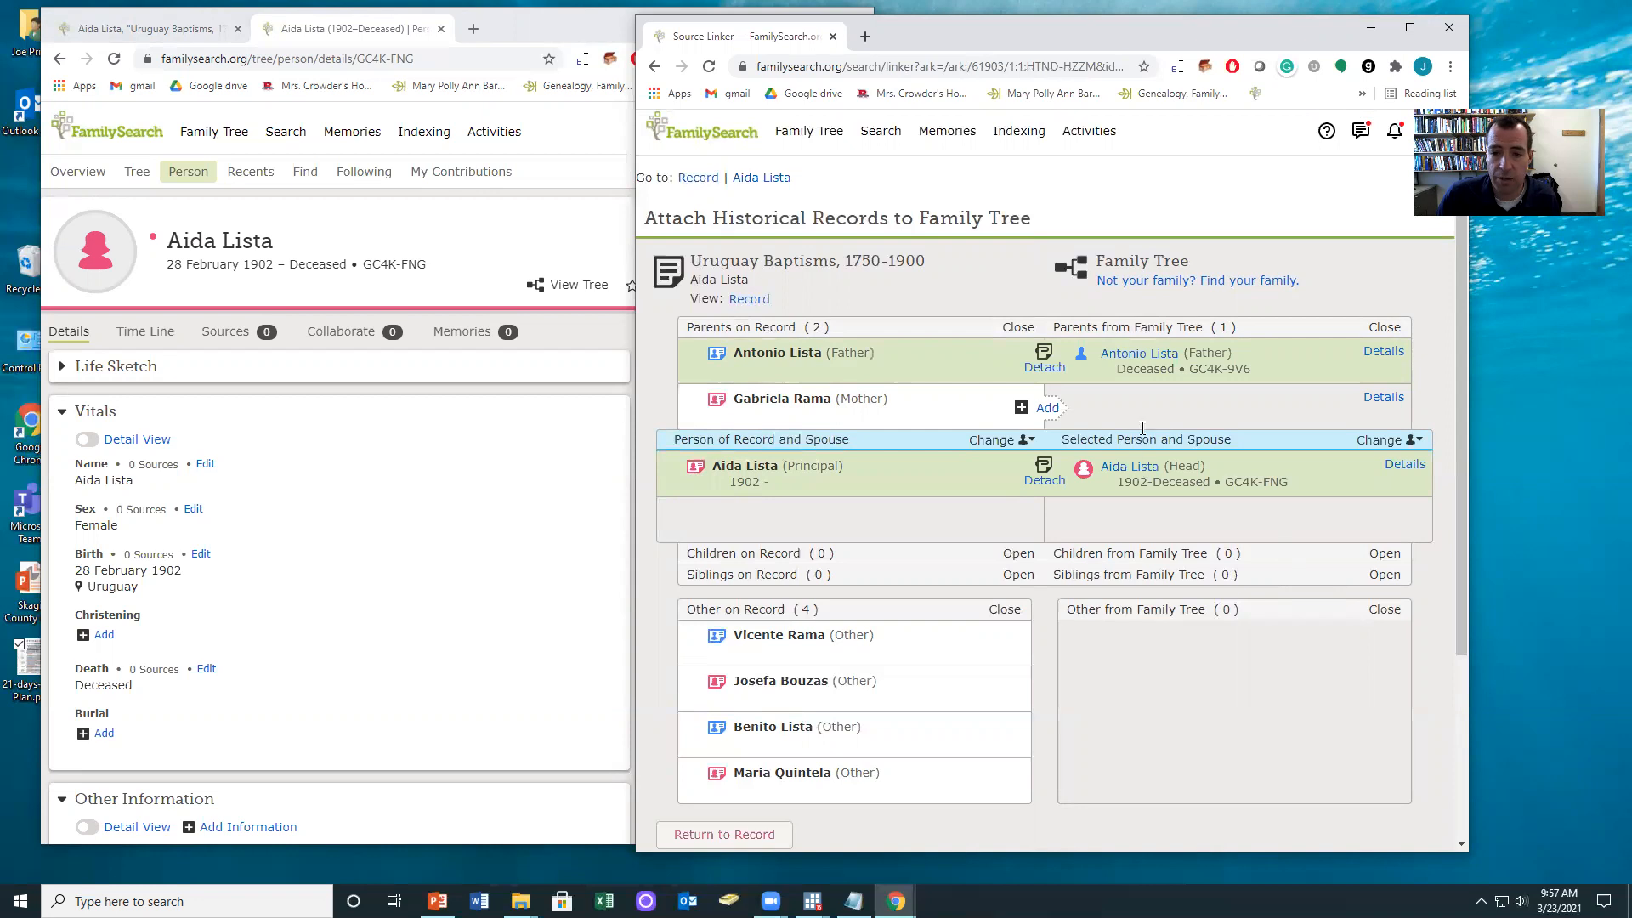
pyautogui.click(1046, 408)
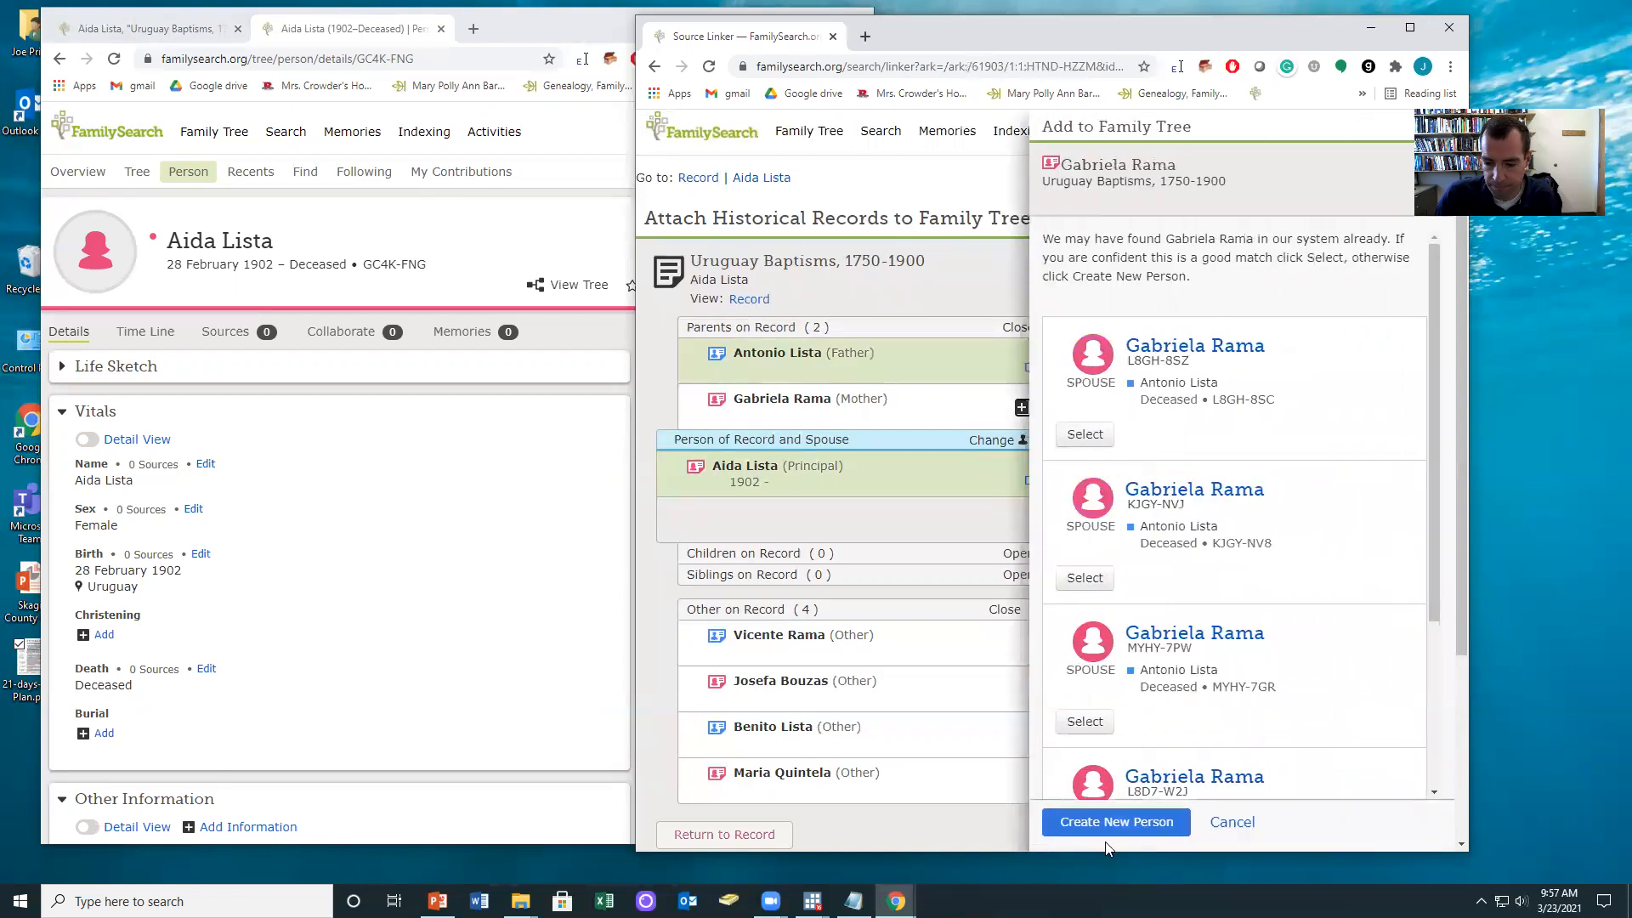
pyautogui.click(1117, 822)
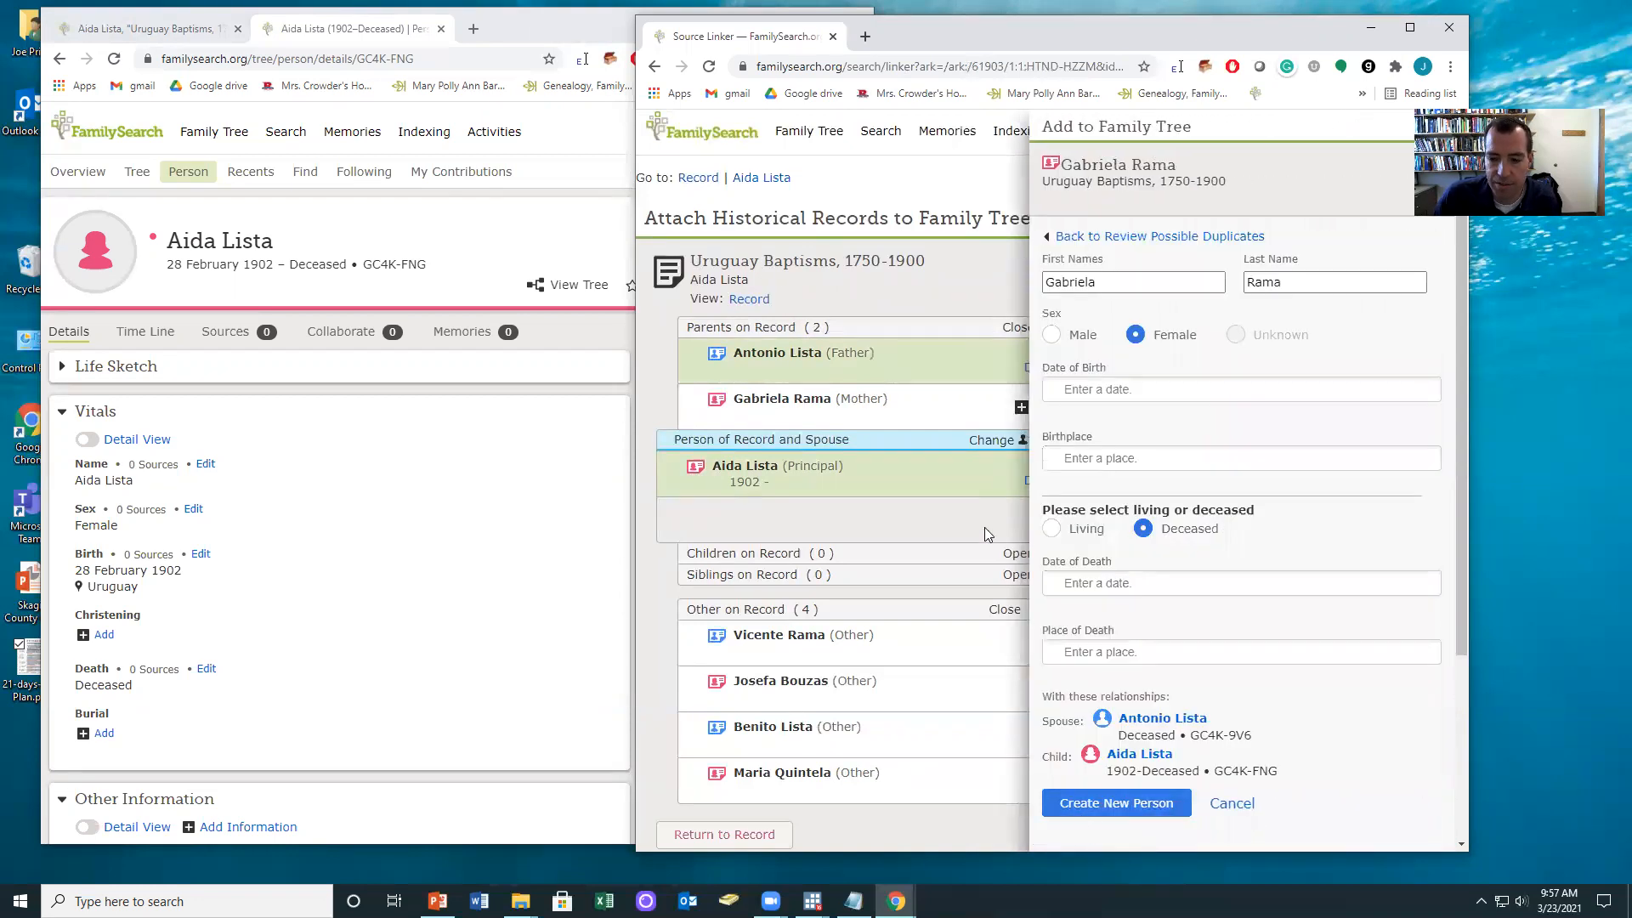
pyautogui.click(1080, 808)
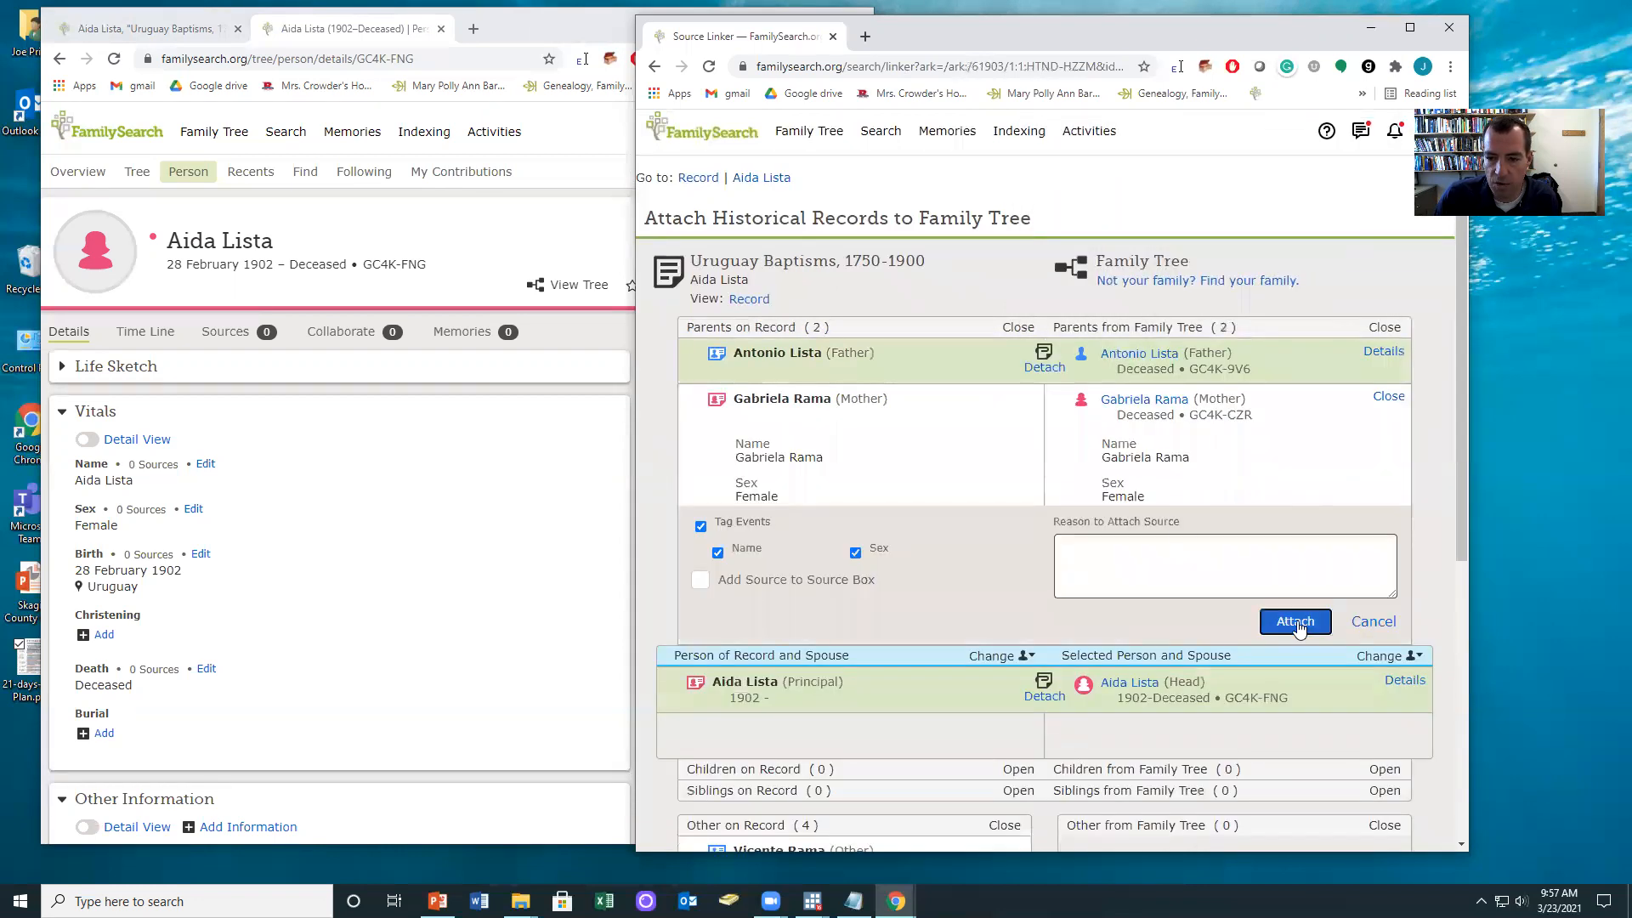
pyautogui.click(1295, 623)
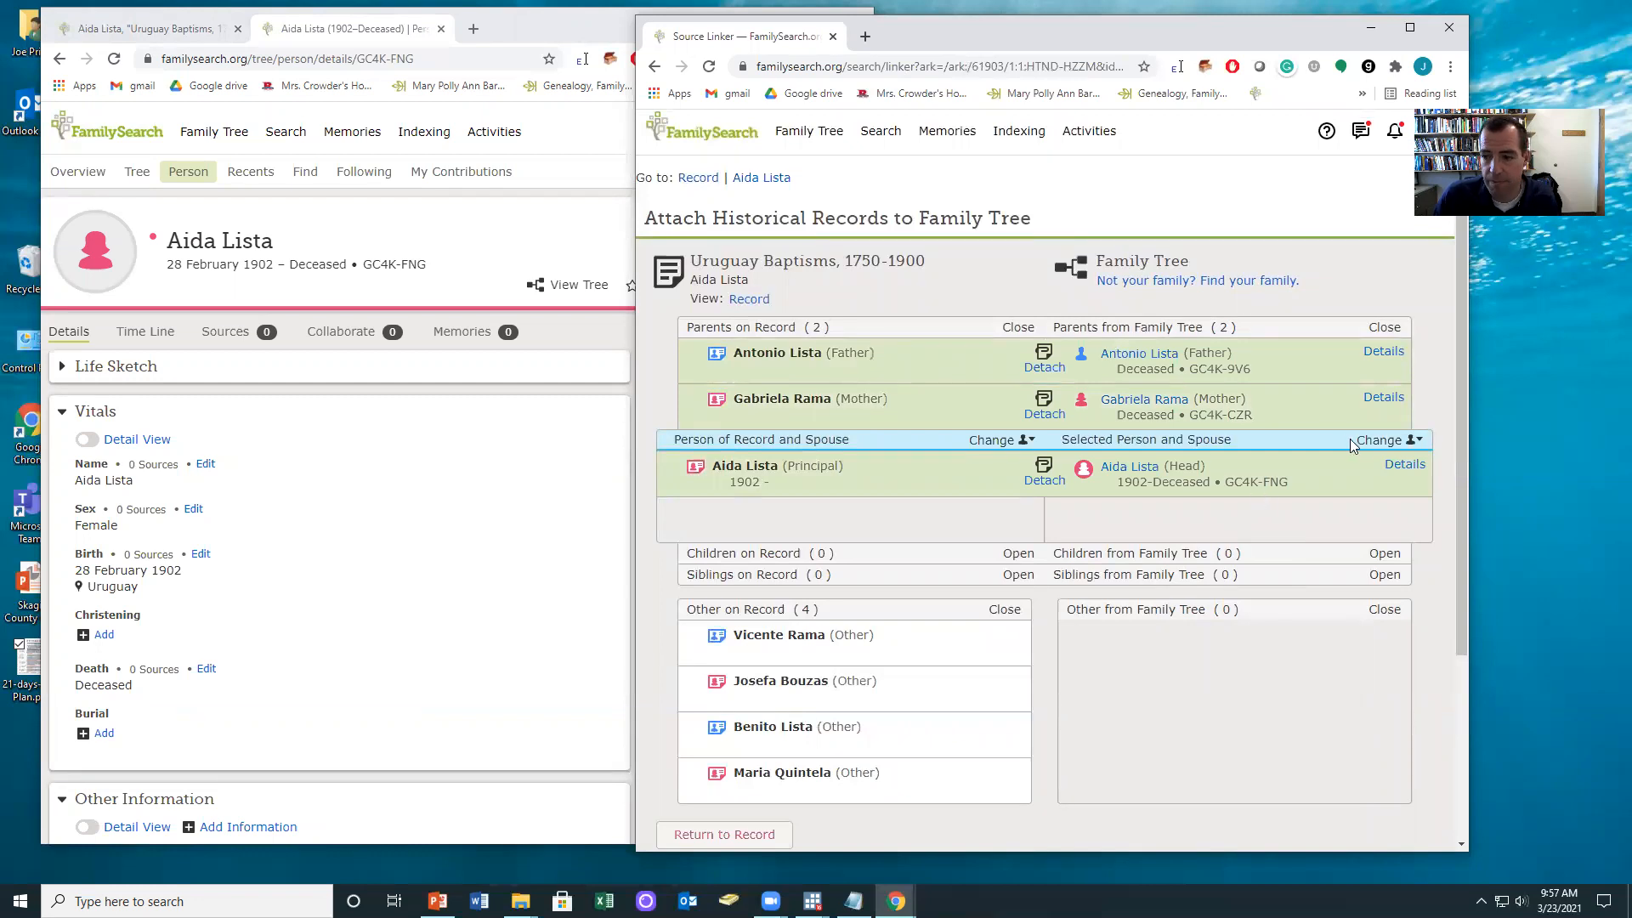
# Make the father the focus person, create both of his parents as new deceased people and attach the record to each
pyautogui.click(1374, 448)
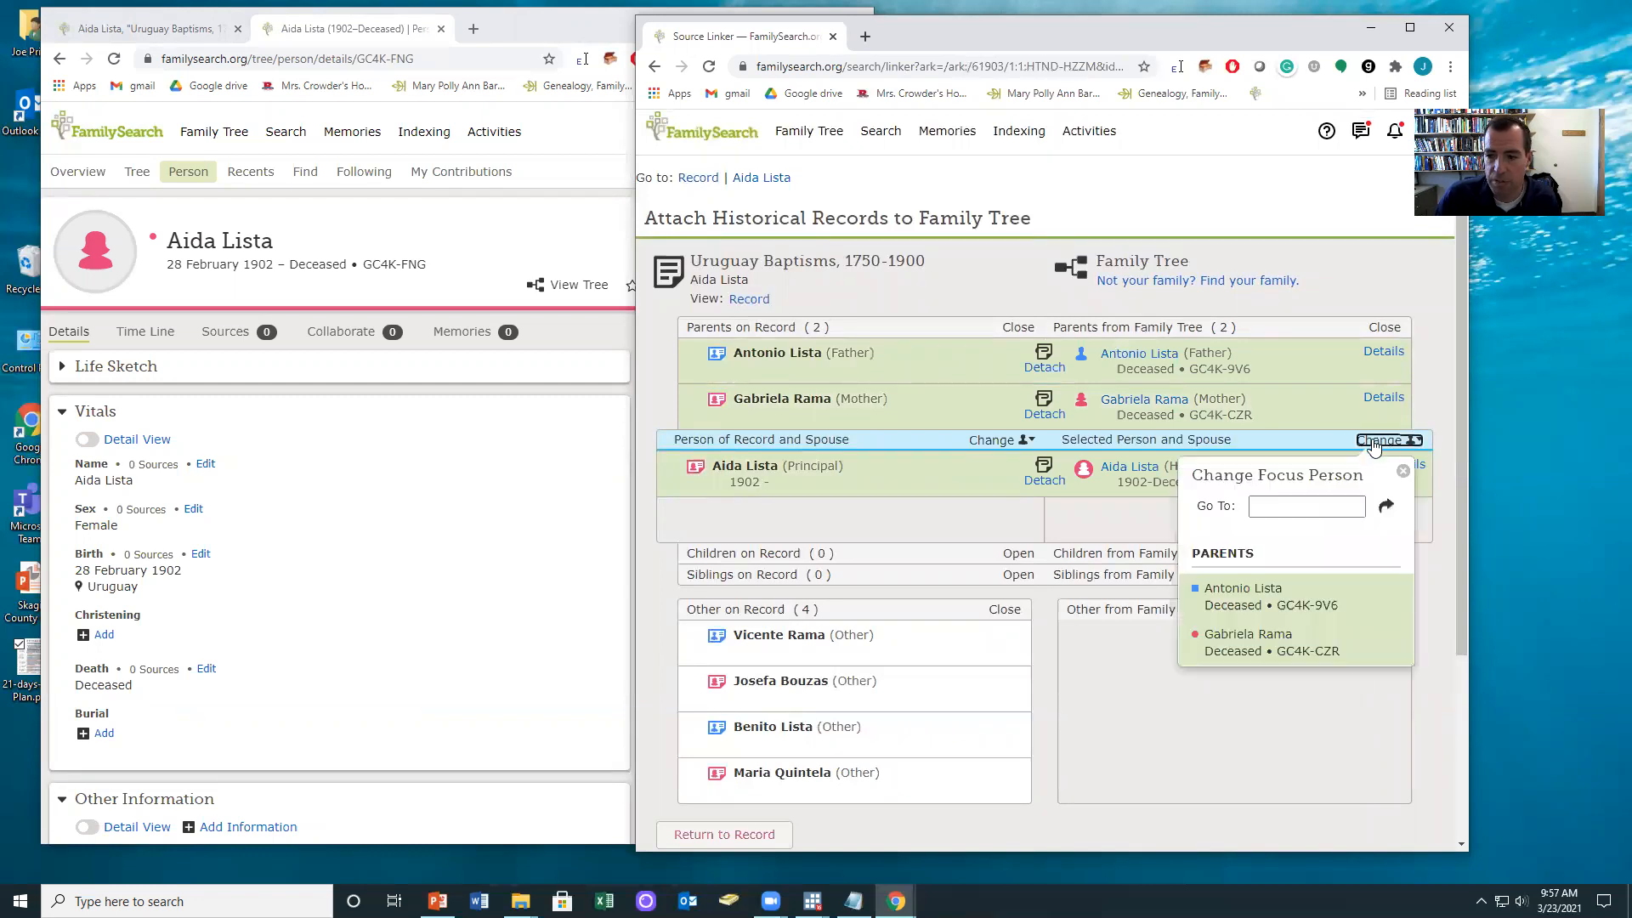
pyautogui.click(1236, 607)
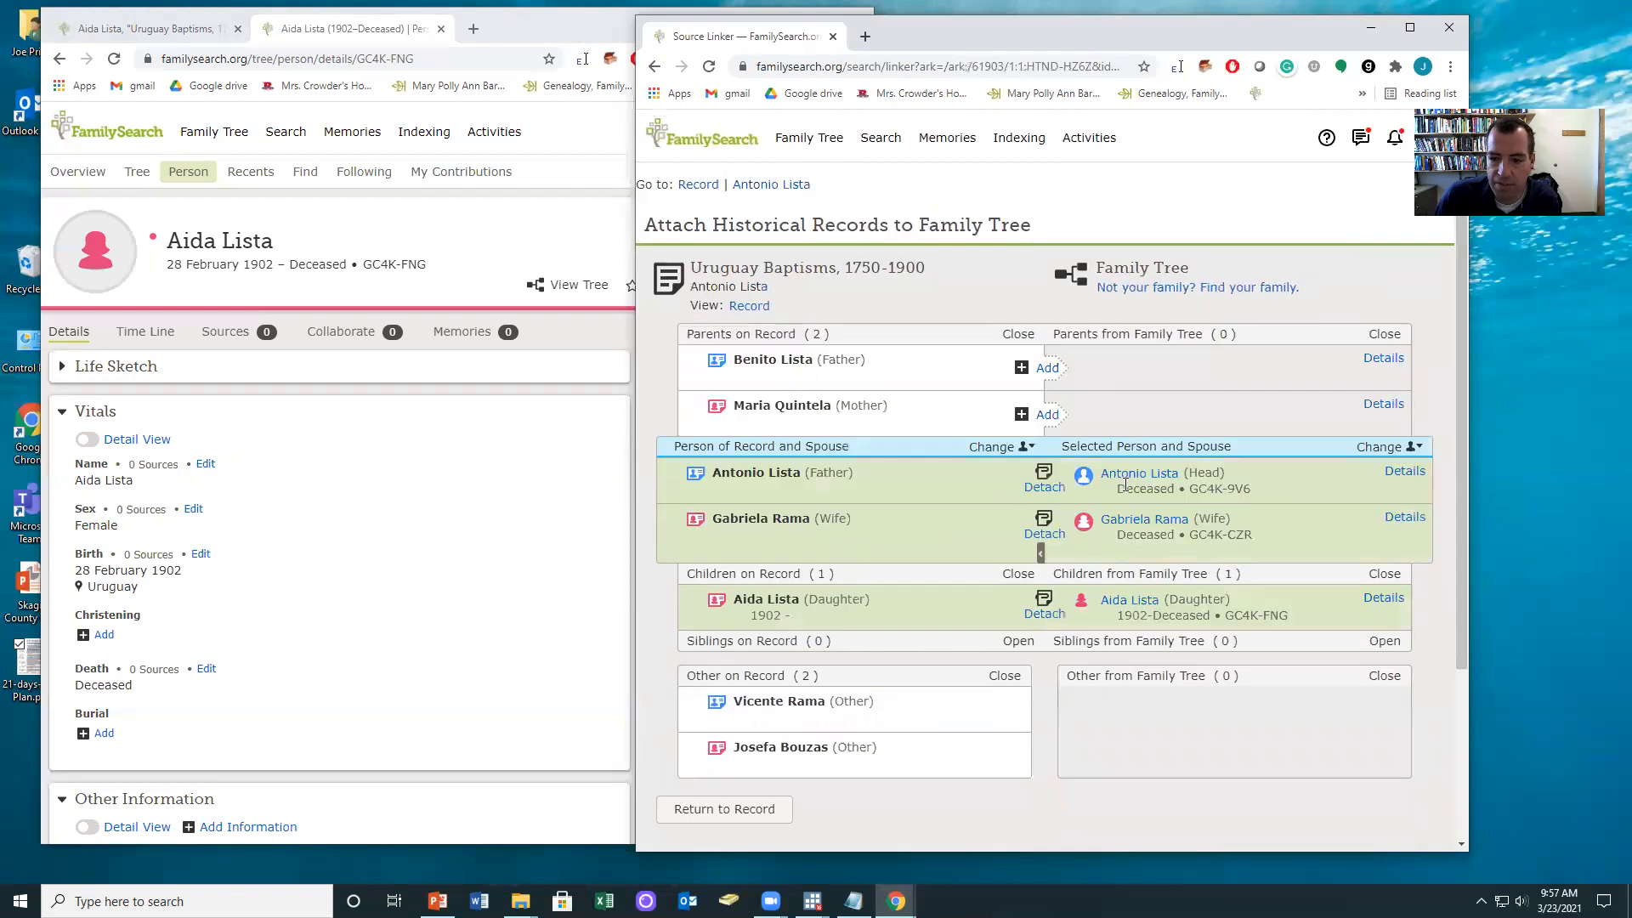
pyautogui.click(1044, 367)
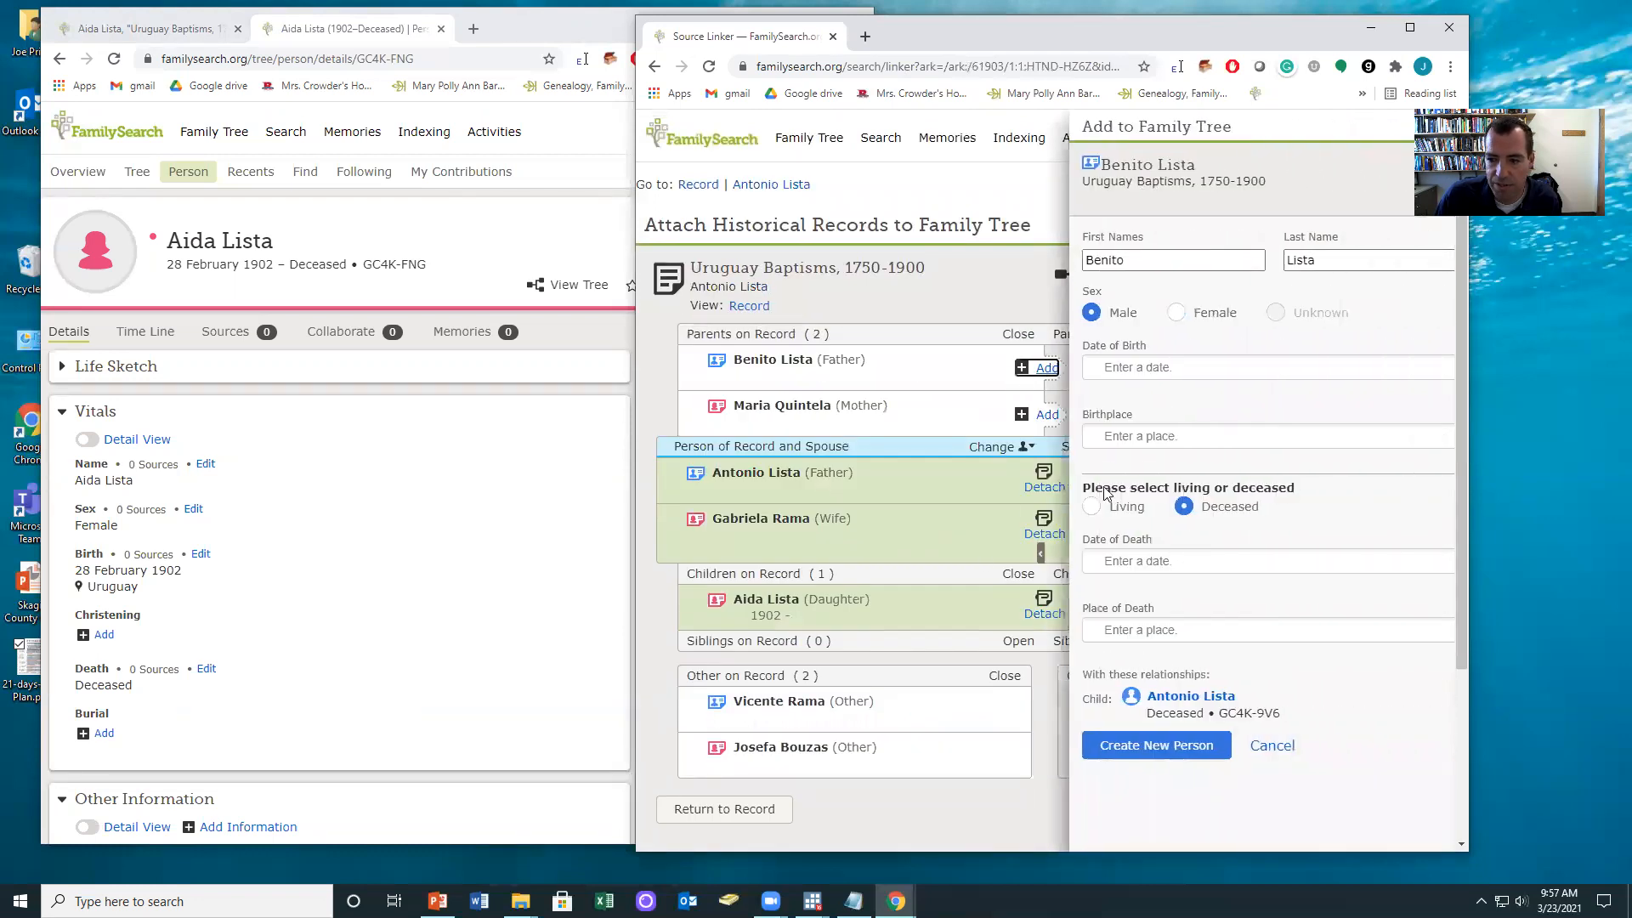
pyautogui.click(1107, 748)
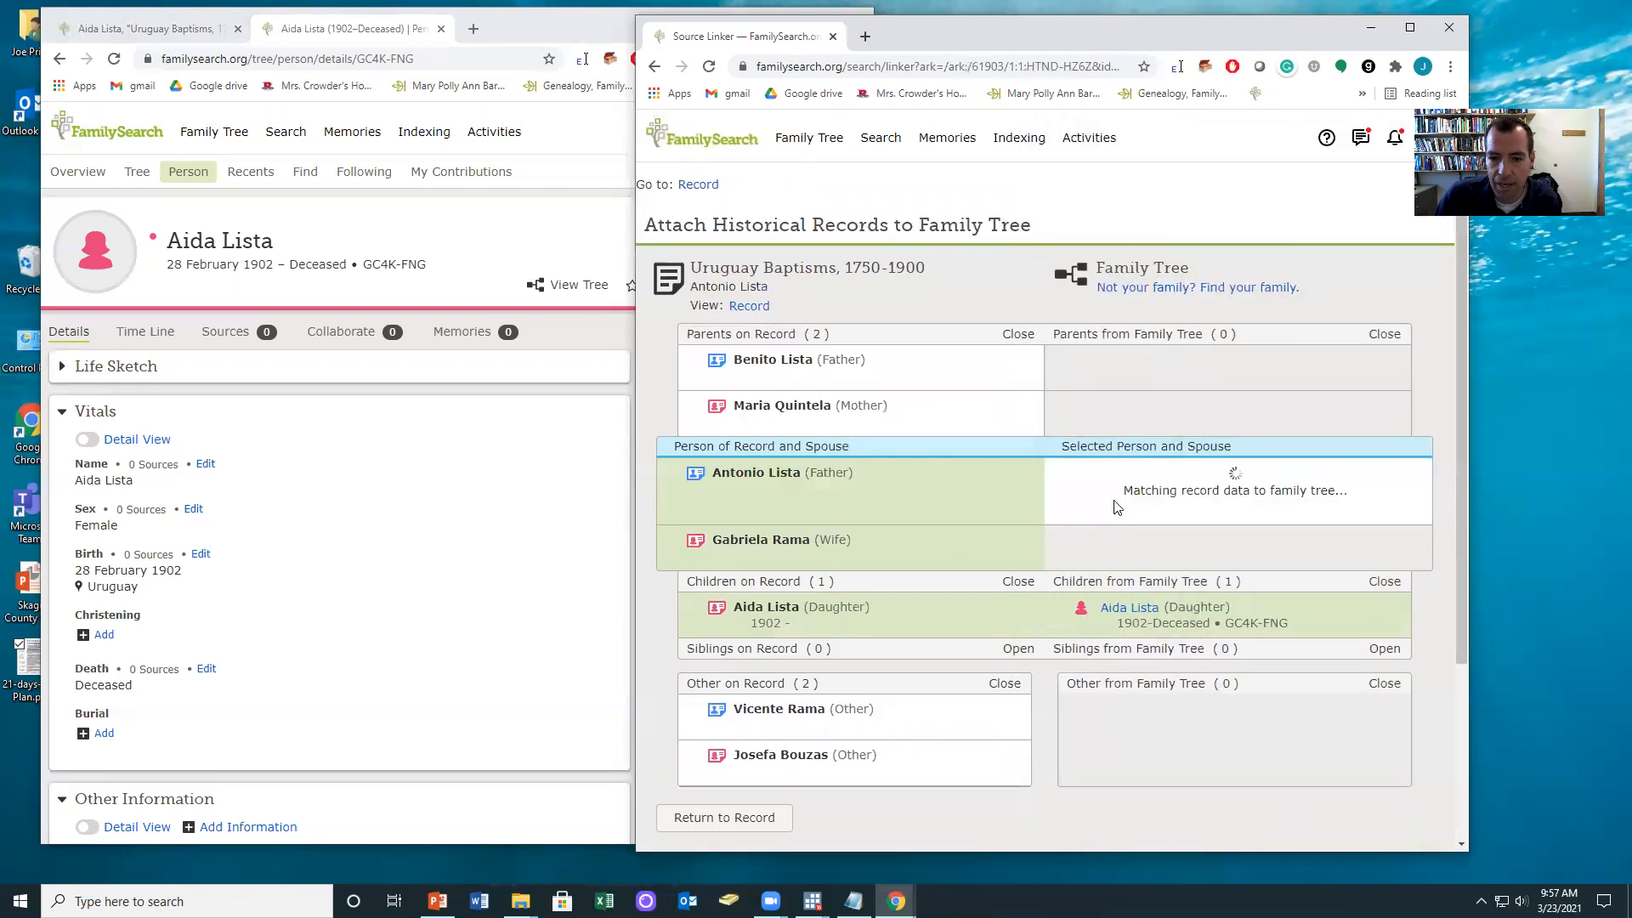
pyautogui.click(1296, 583)
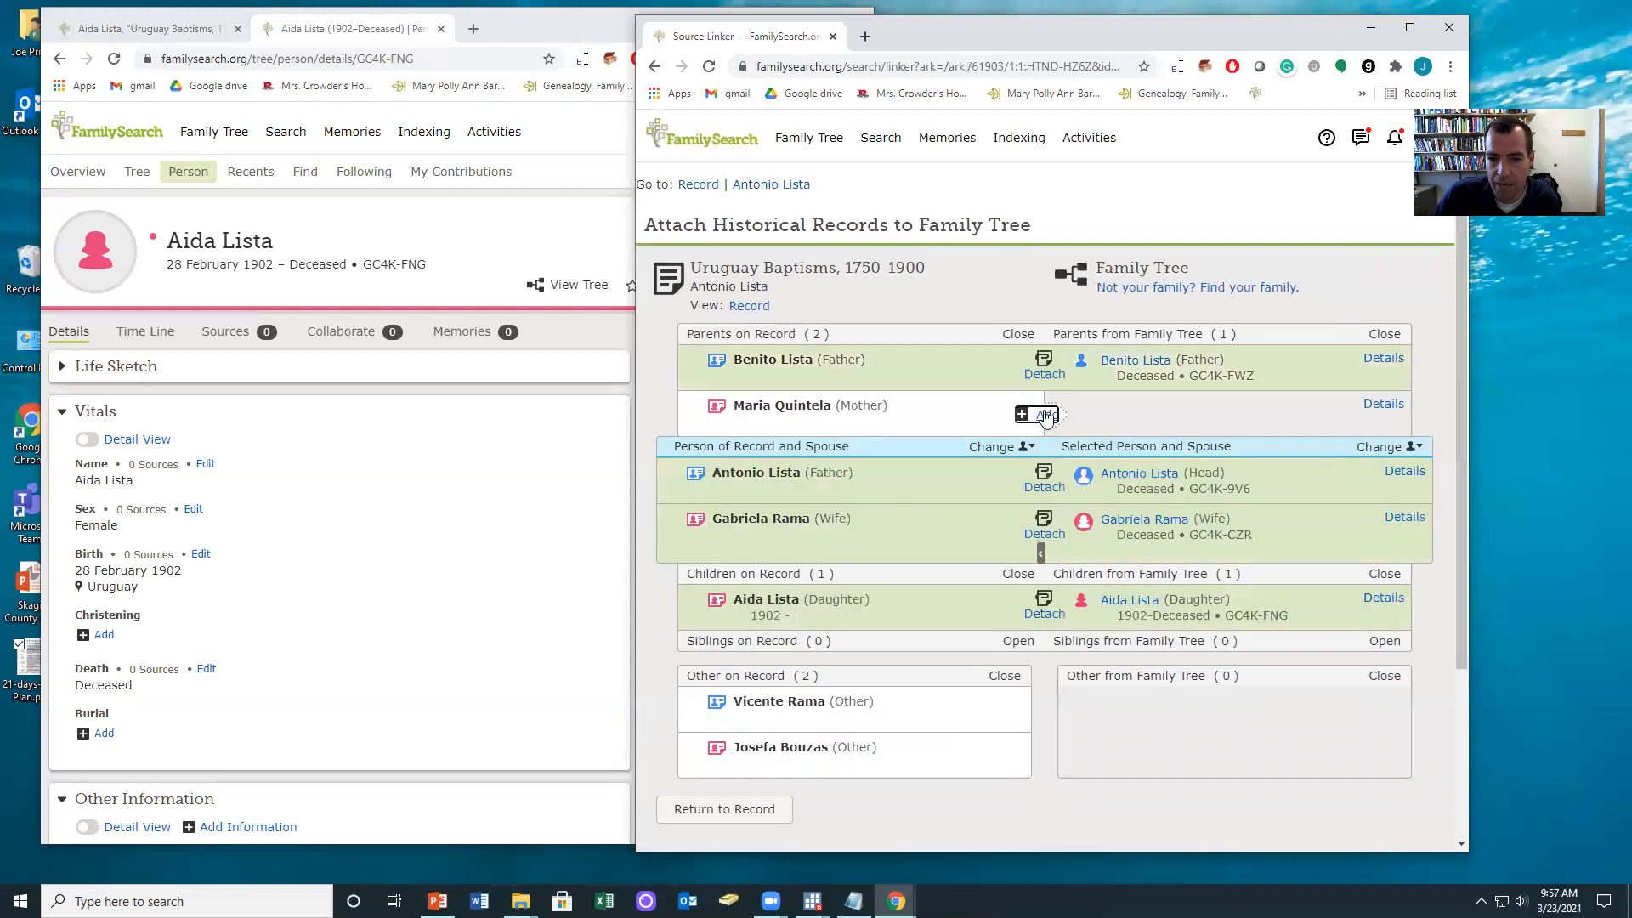
pyautogui.click(1044, 415)
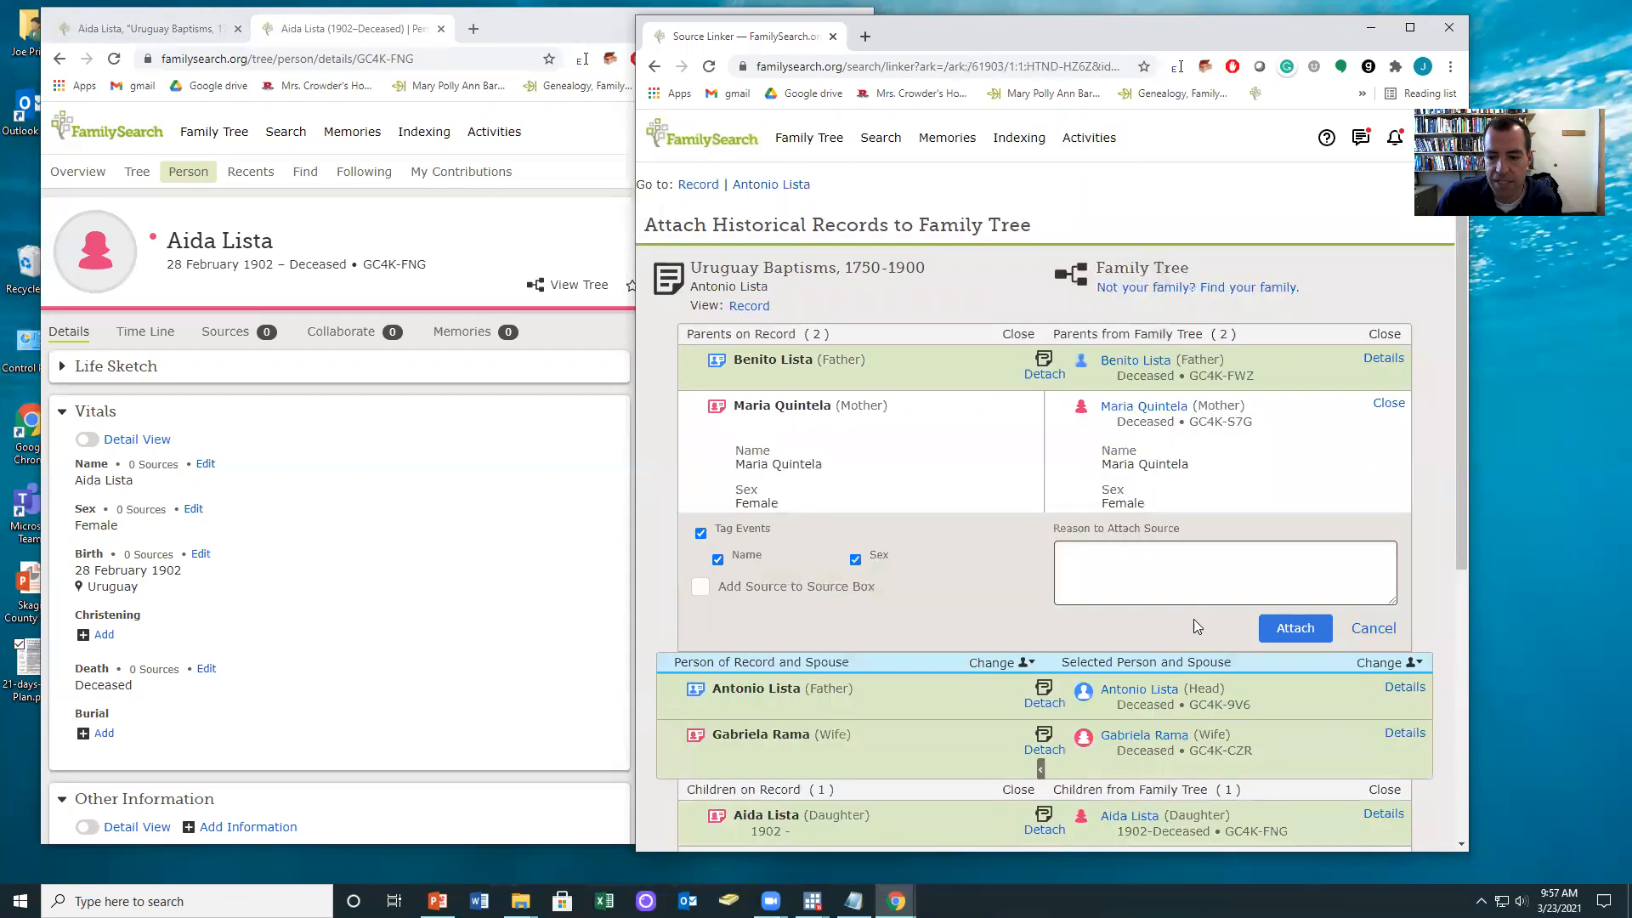
pyautogui.click(1299, 617)
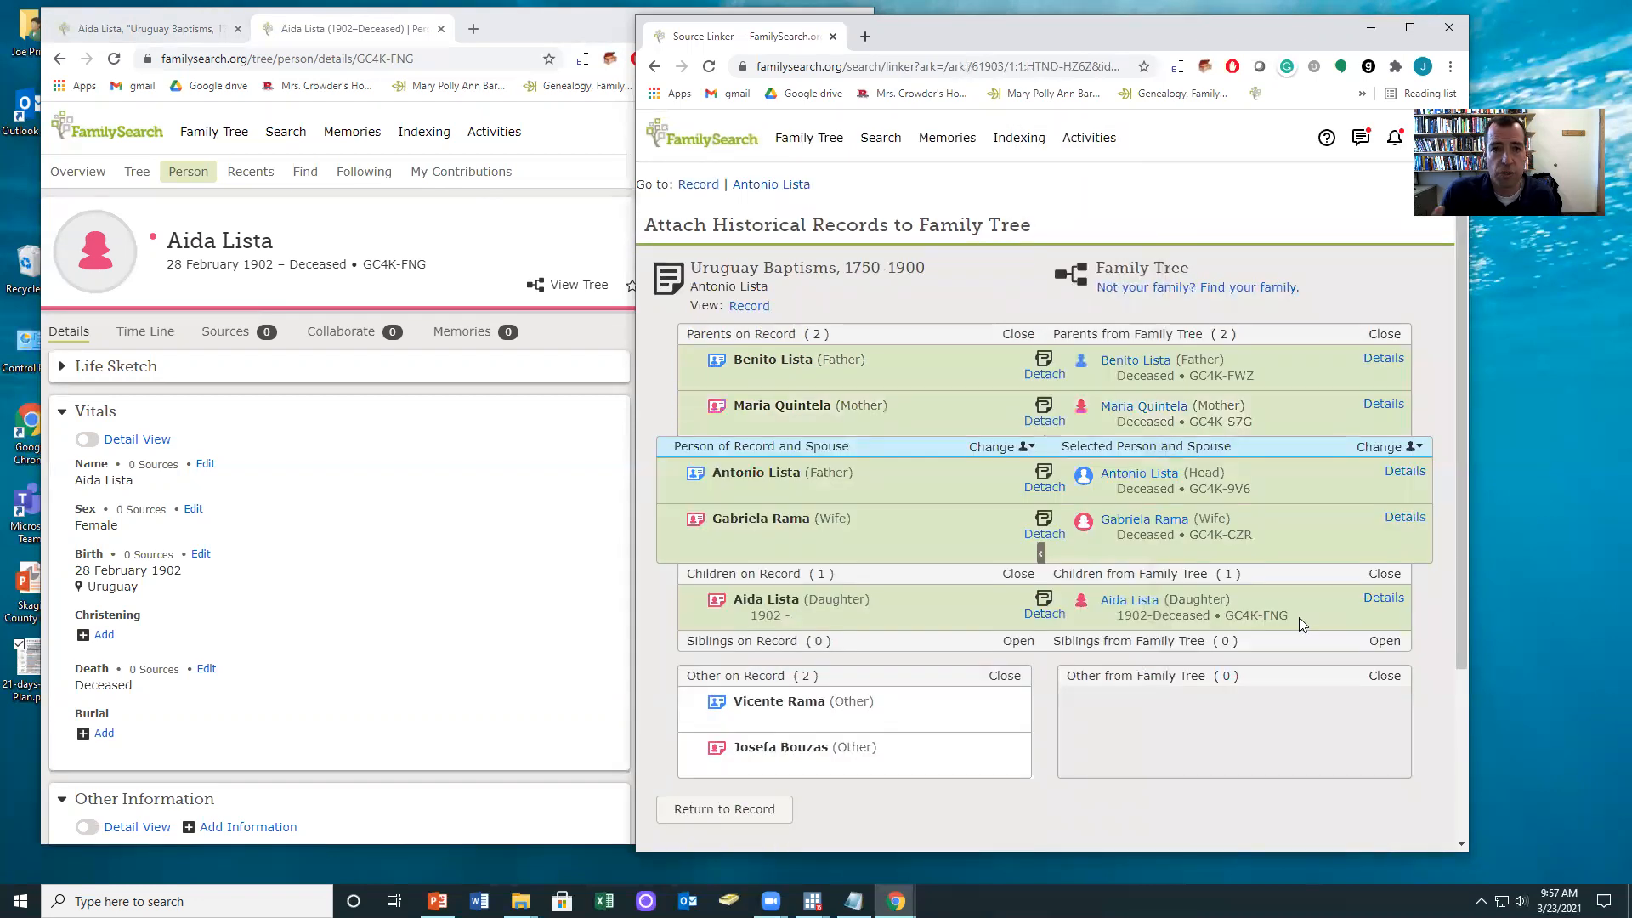
# Make the mother the focus person, create her father as a new deceased person and attach the record to him
pyautogui.click(1379, 449)
pyautogui.click(1246, 733)
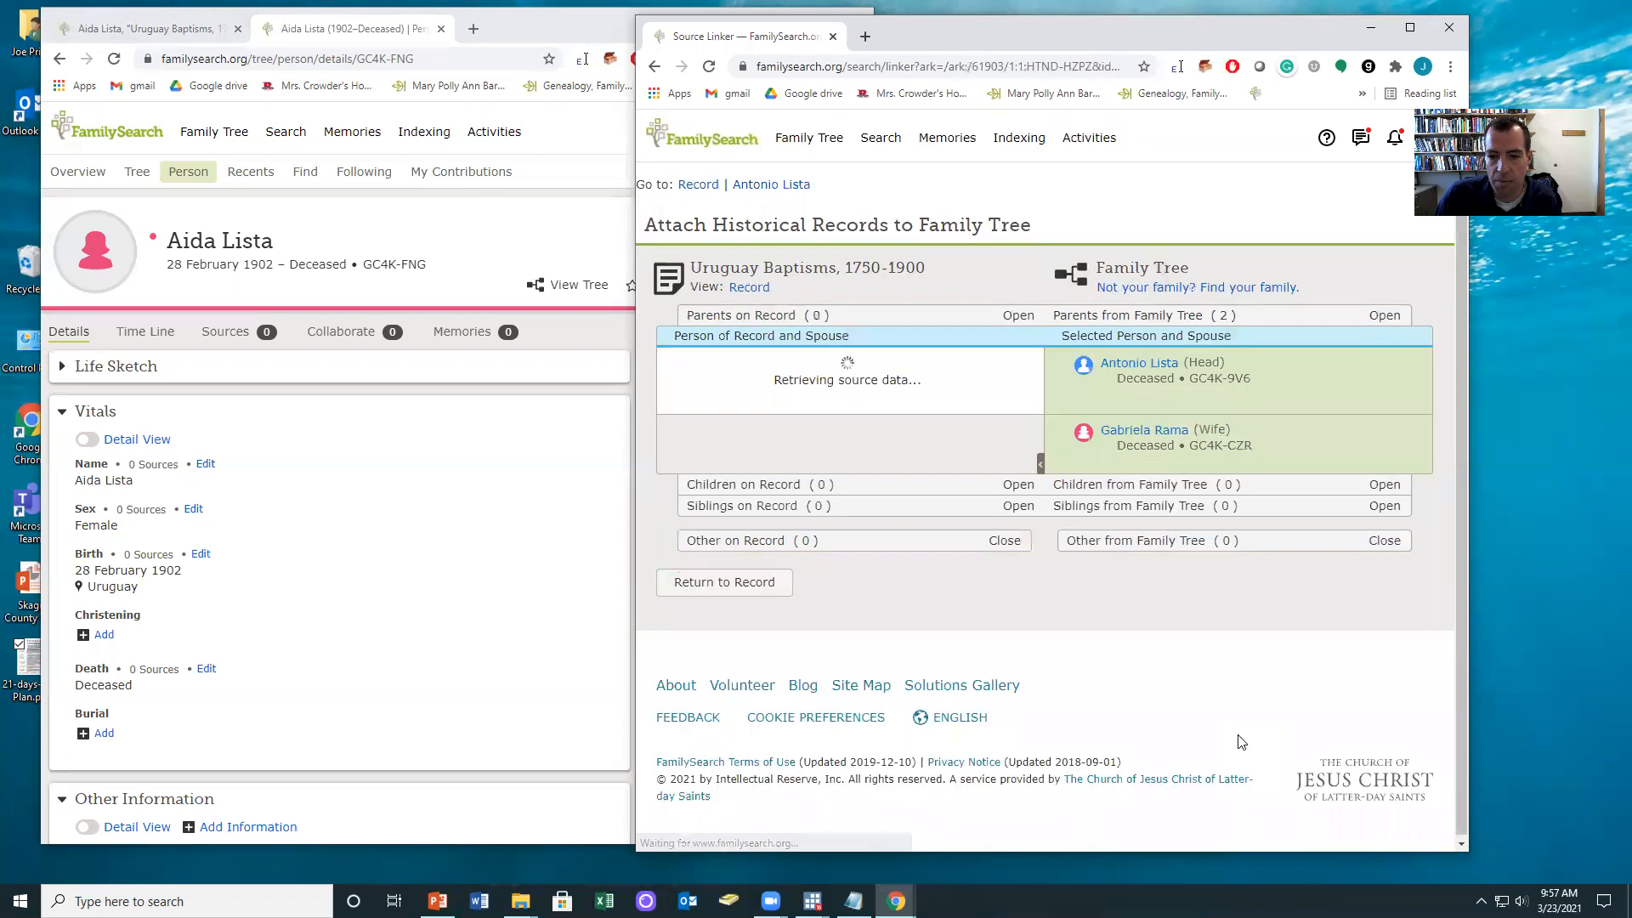
pyautogui.click(1021, 367)
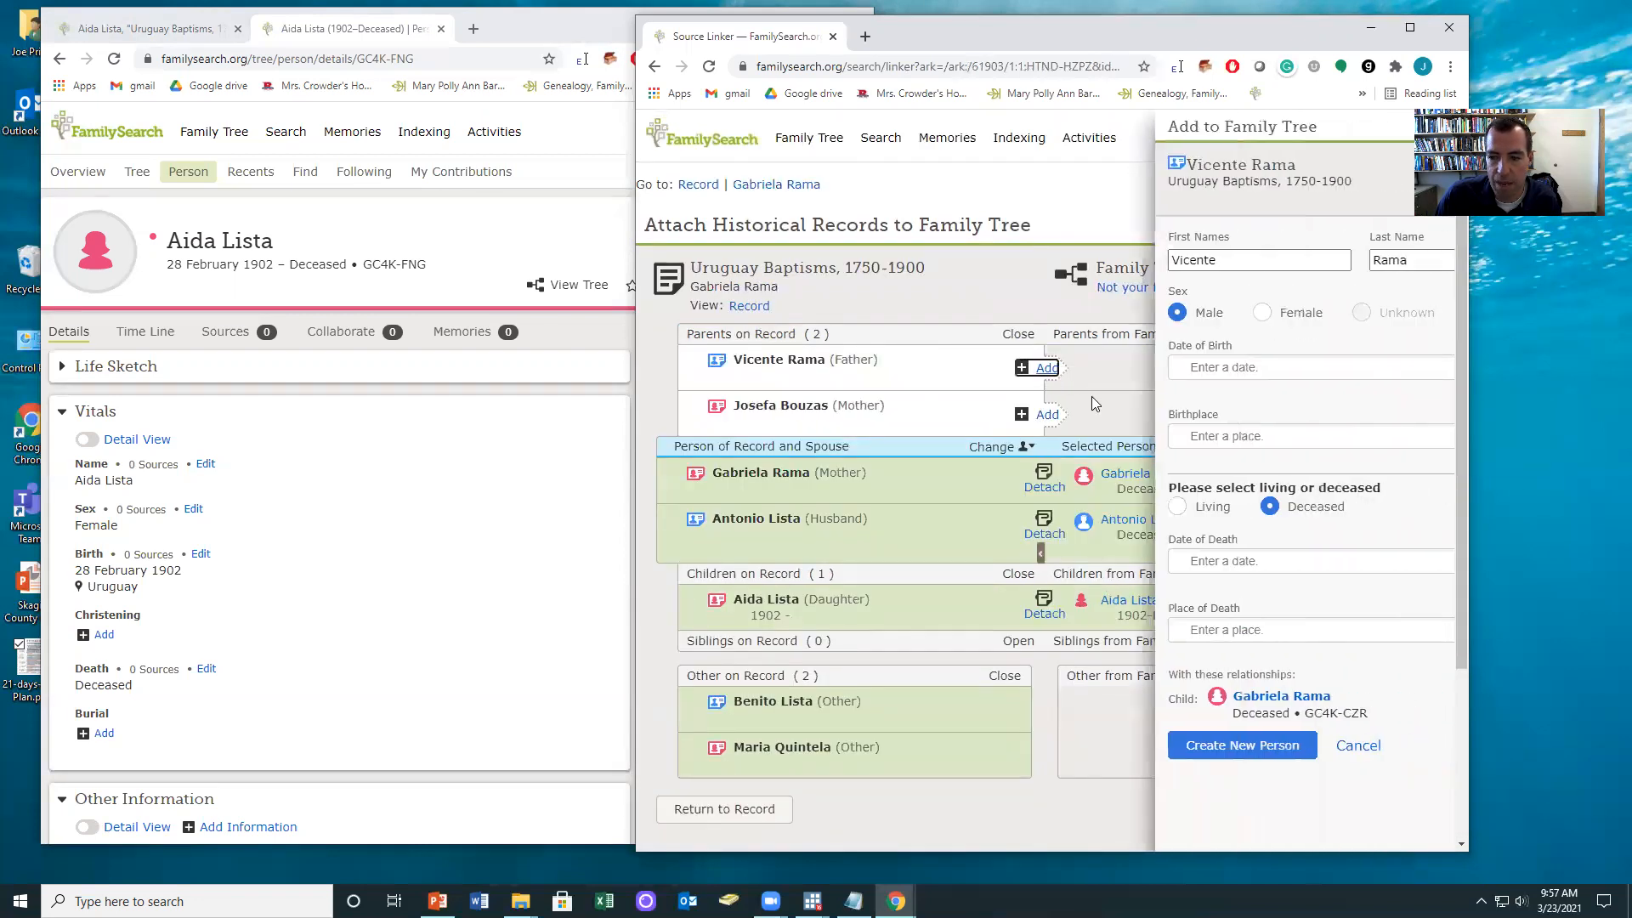
pyautogui.click(1110, 746)
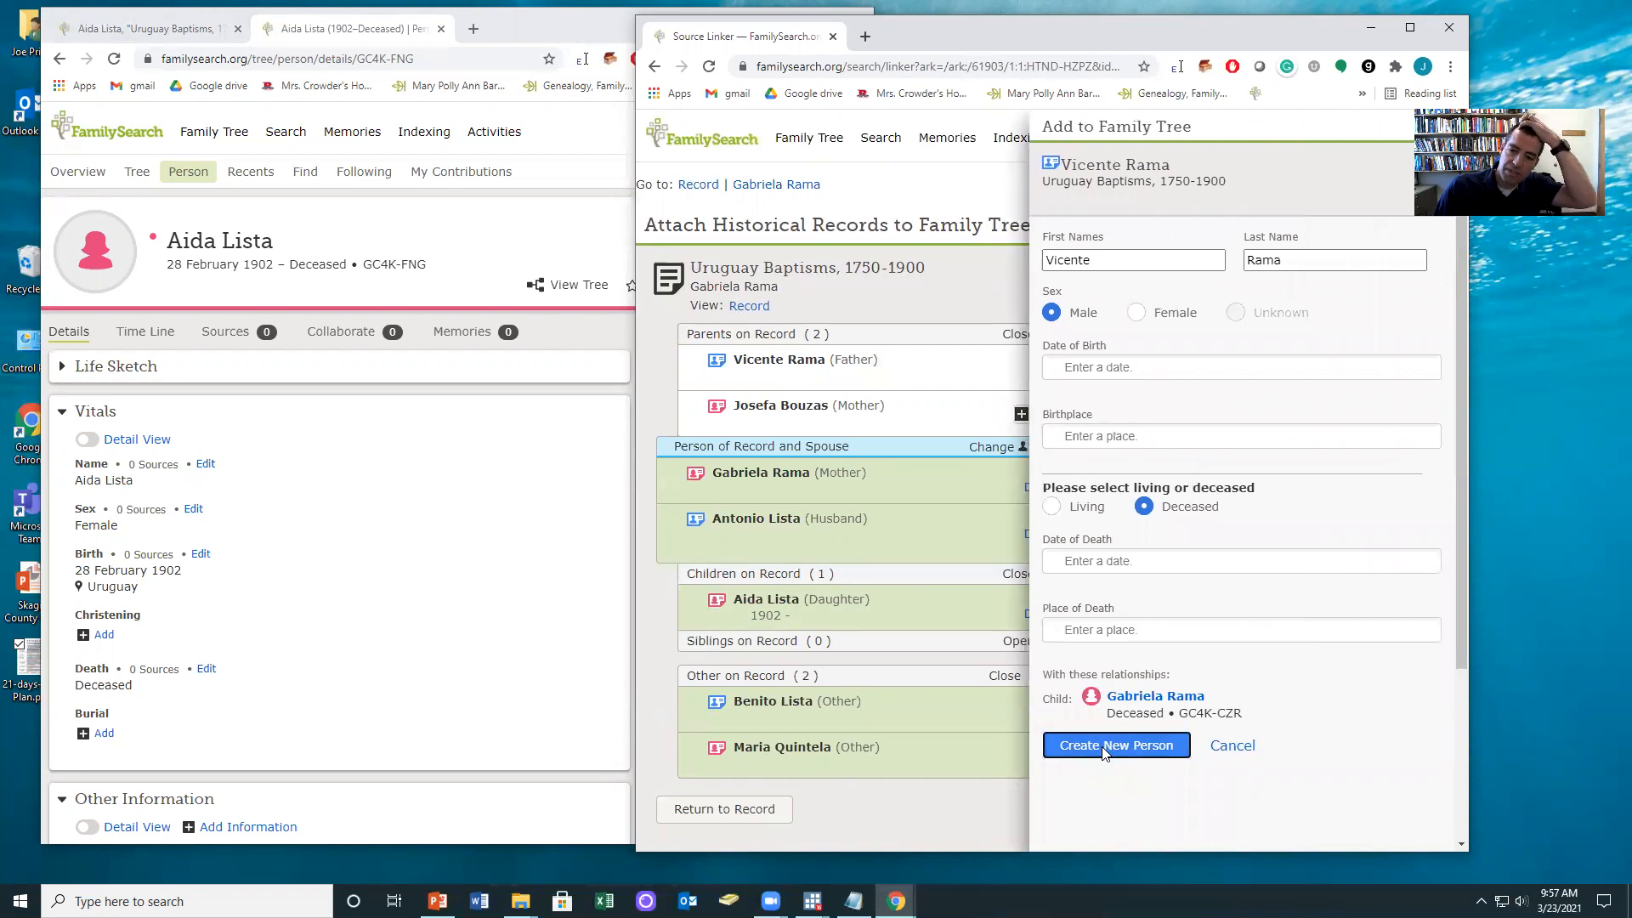
pyautogui.click(1032, 367)
pyautogui.click(1294, 583)
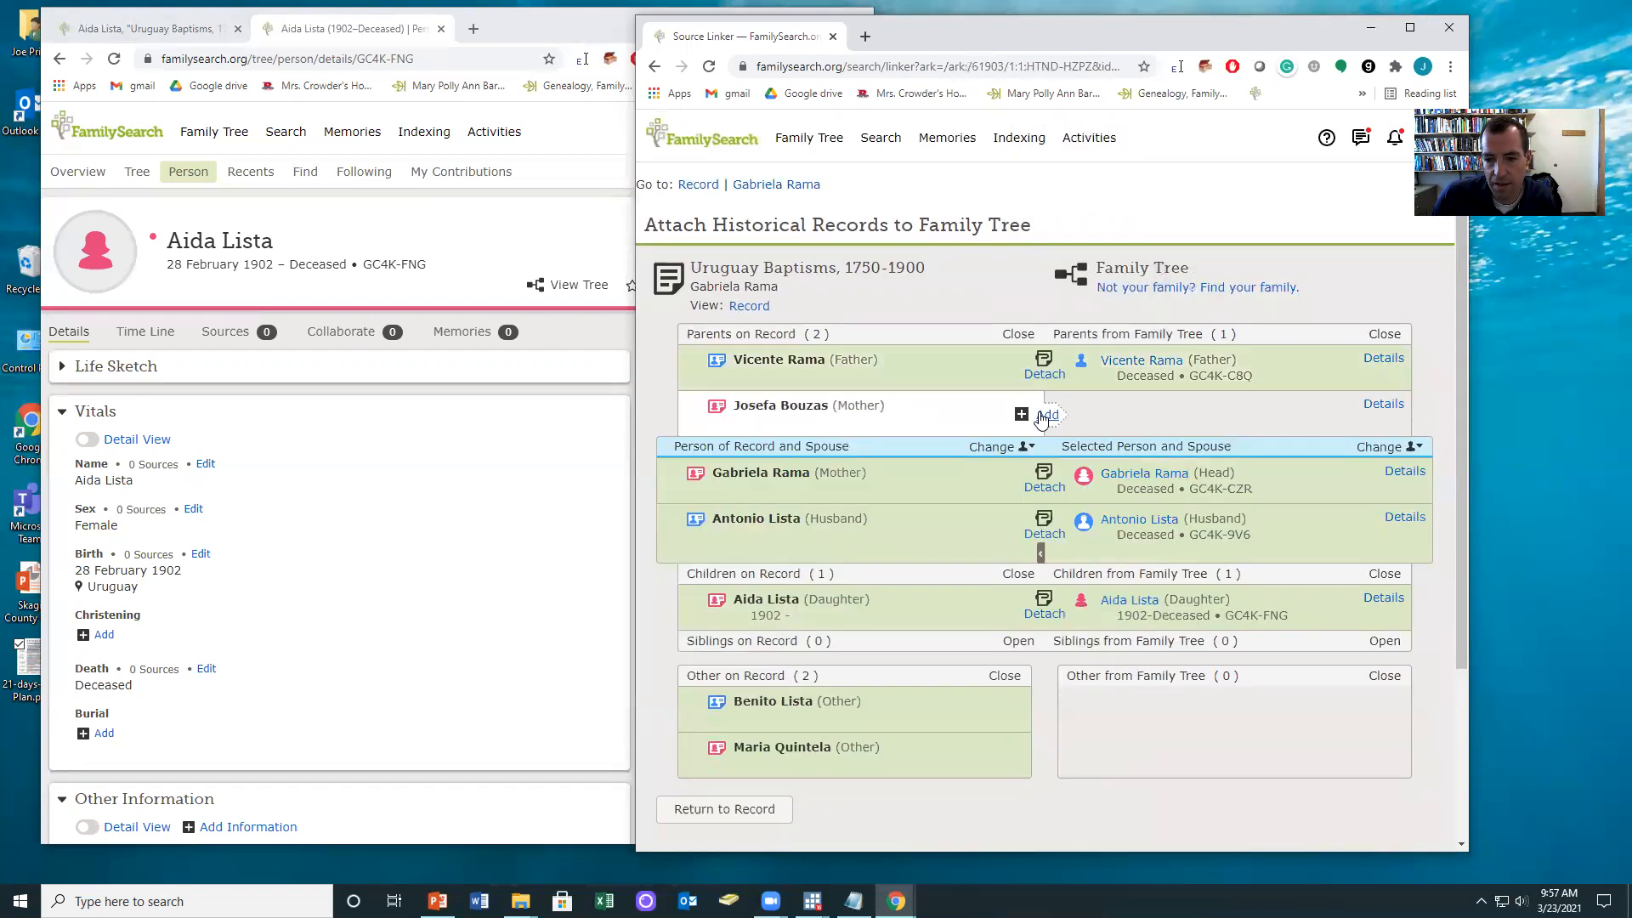
# Create the maternal grandmother from the record as a new deceased person and attach the record to her
pyautogui.click(1041, 416)
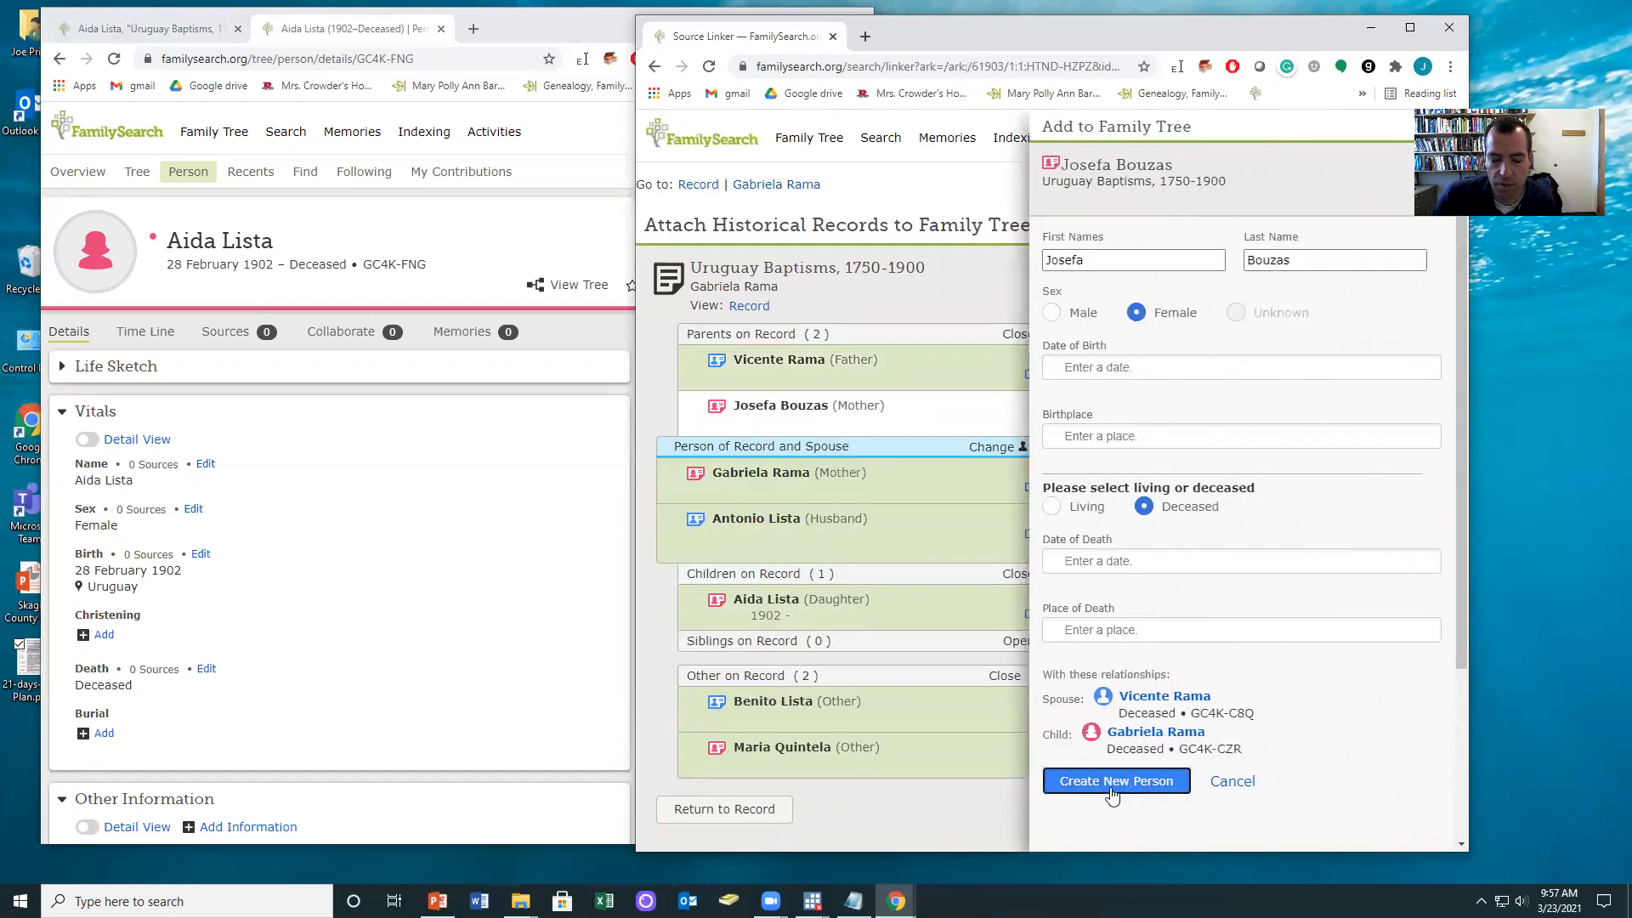
pyautogui.click(1081, 782)
pyautogui.click(1032, 413)
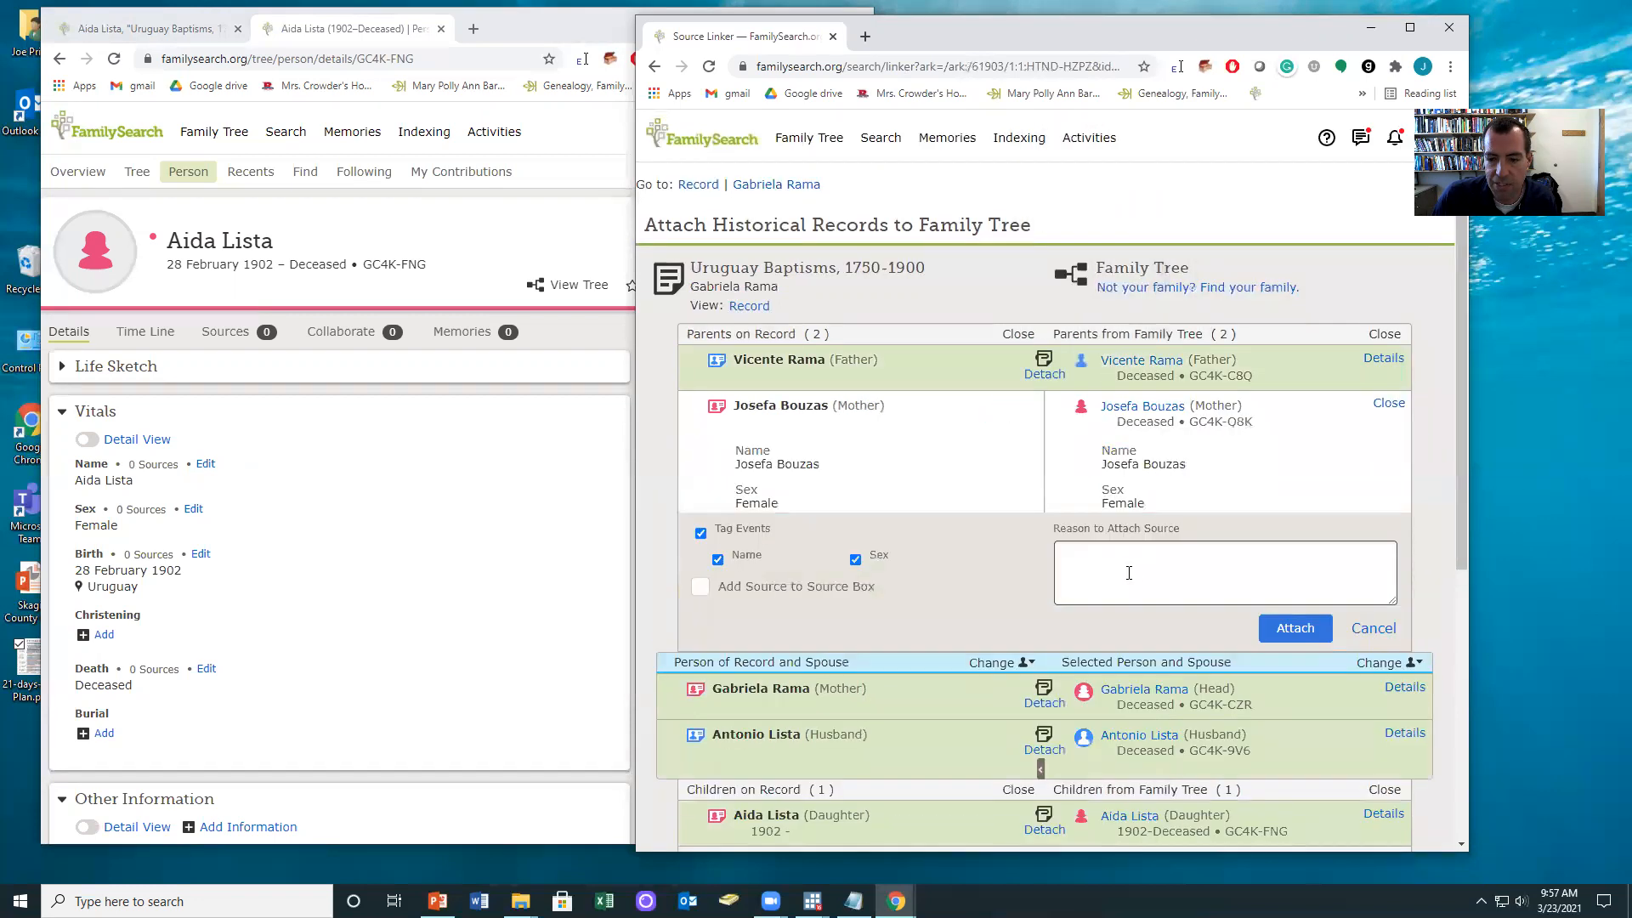
pyautogui.click(1293, 629)
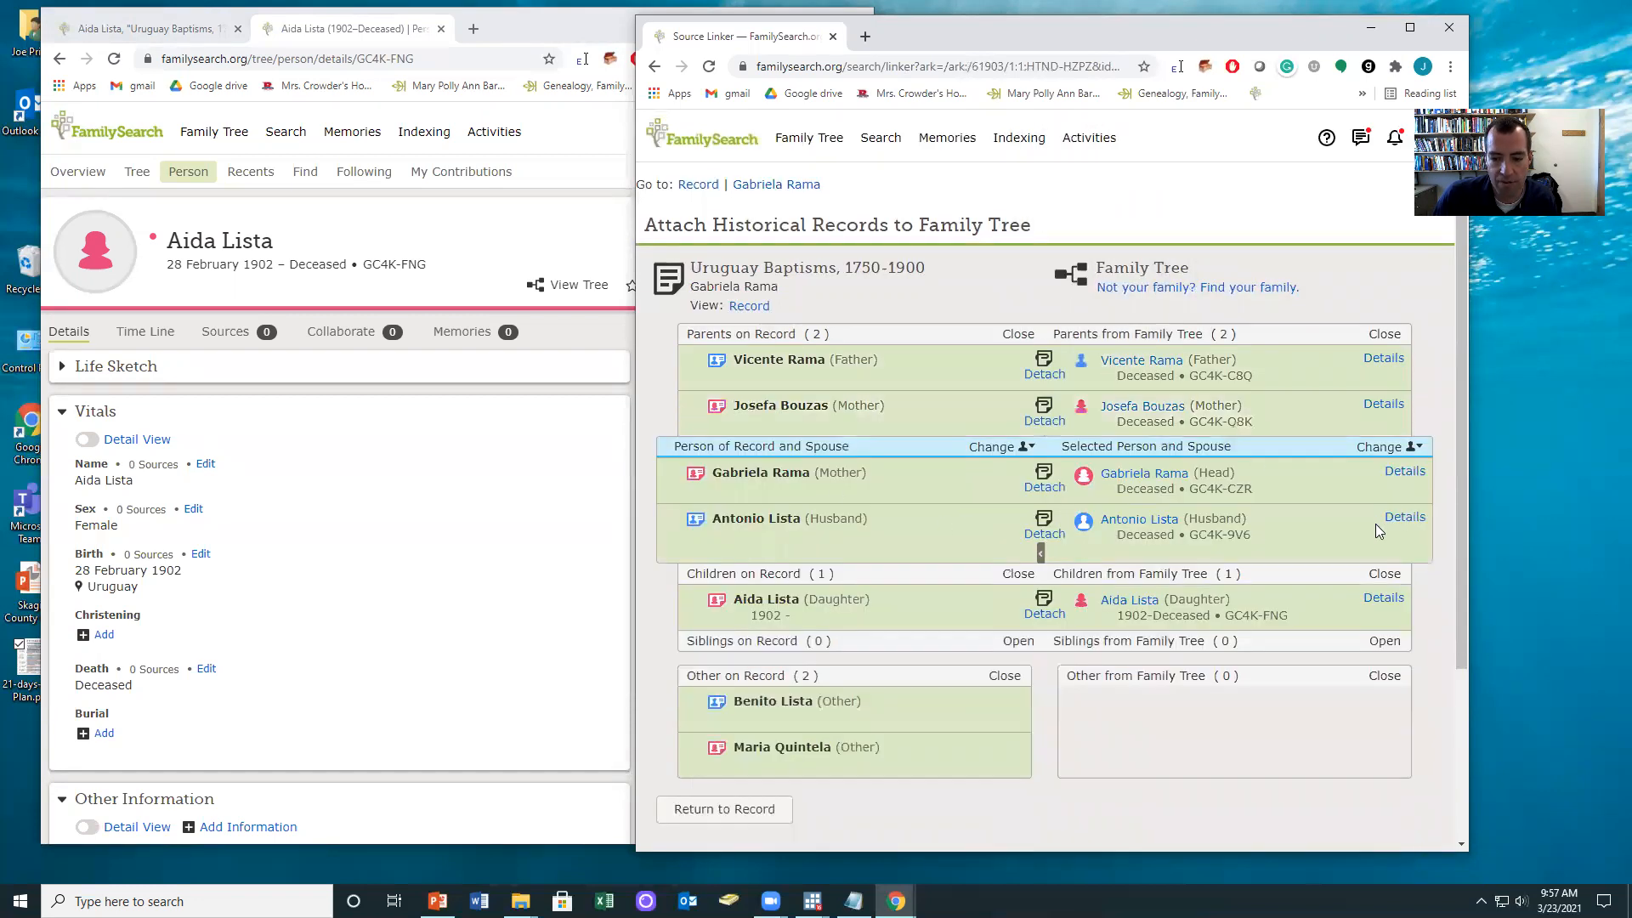
# Open the daughter's person page from the attached family and merge its tab into the other browser window
pyautogui.click(1129, 600)
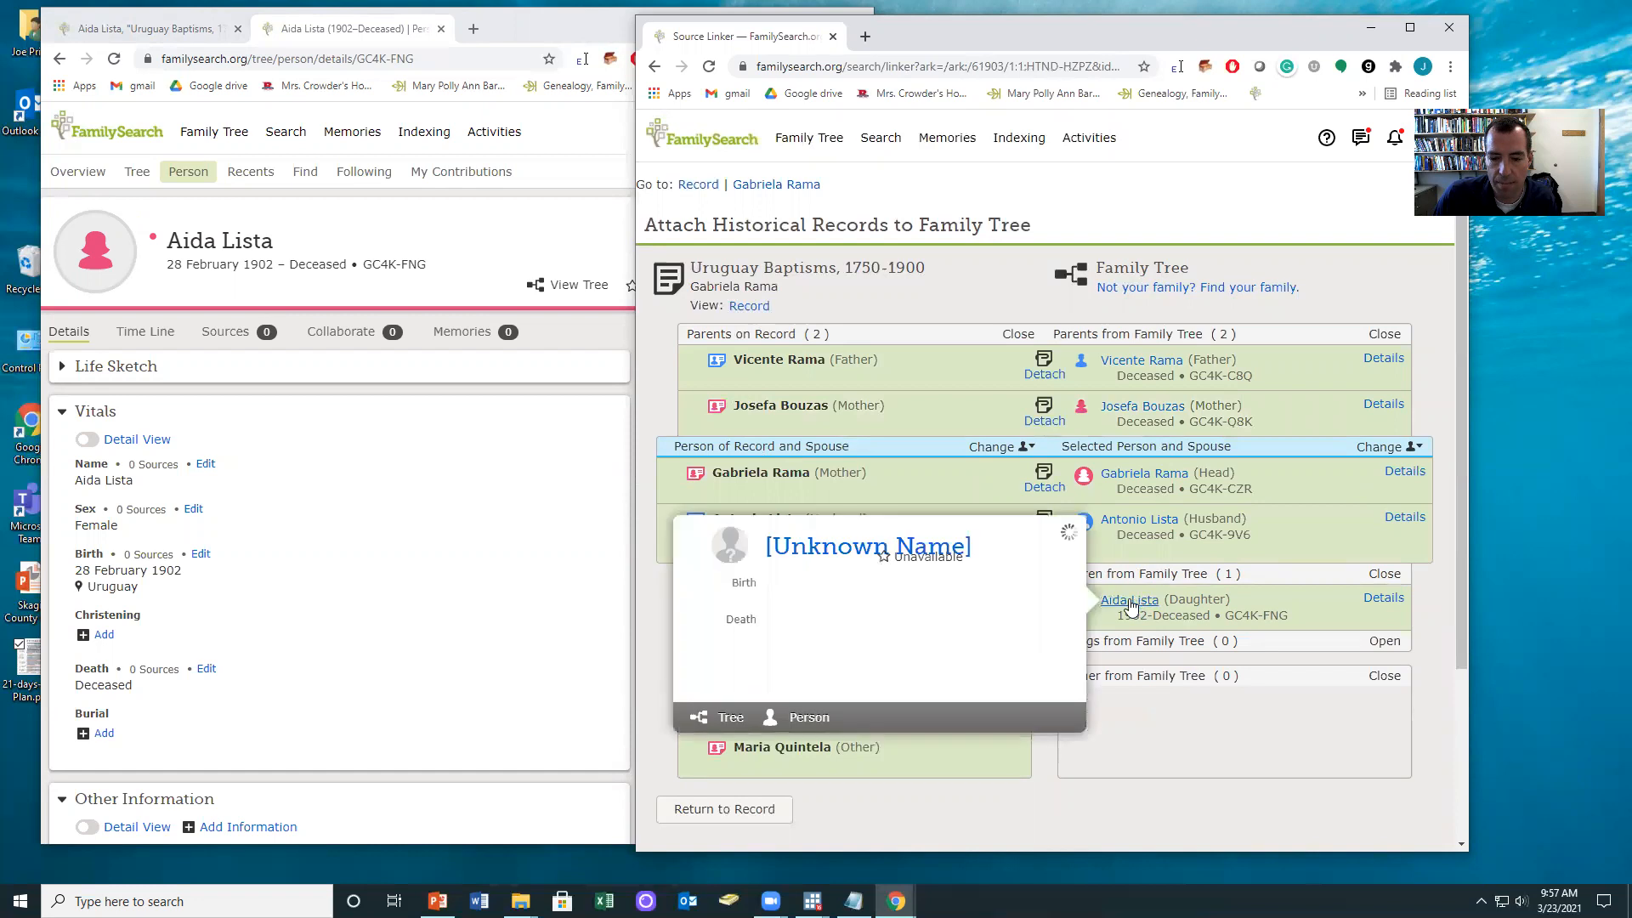
pyautogui.click(805, 734)
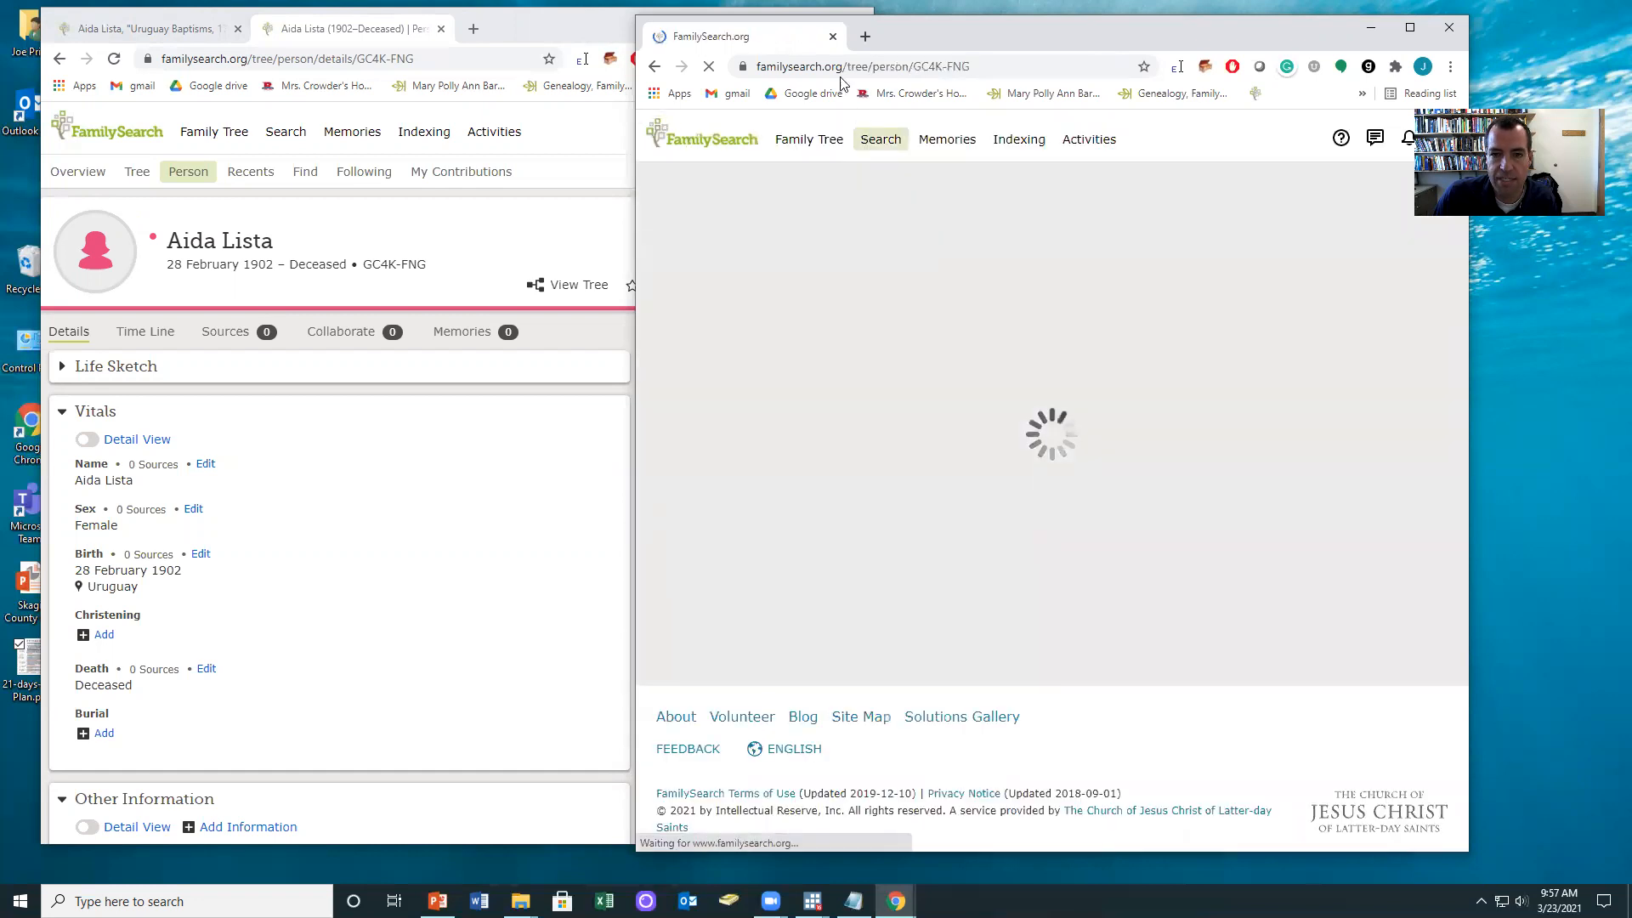
pyautogui.moveTo(720, 33); pyautogui.dragTo(722, 34)
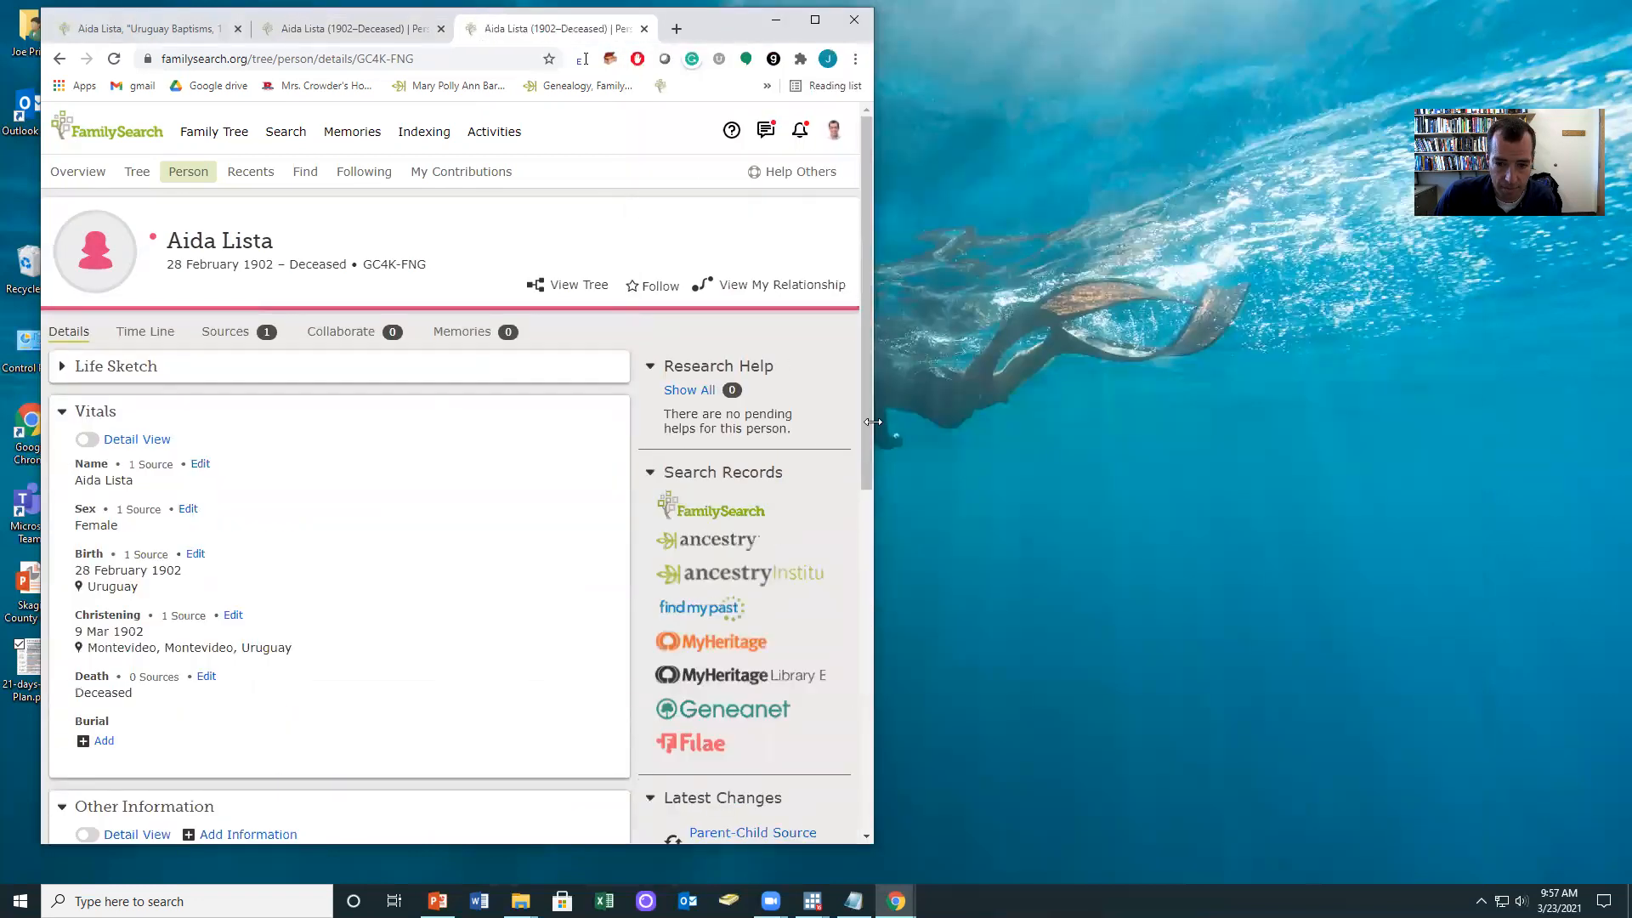
# Go to the daughter's family members and open her father's person page
pyautogui.scroll(-6, 384, 482)
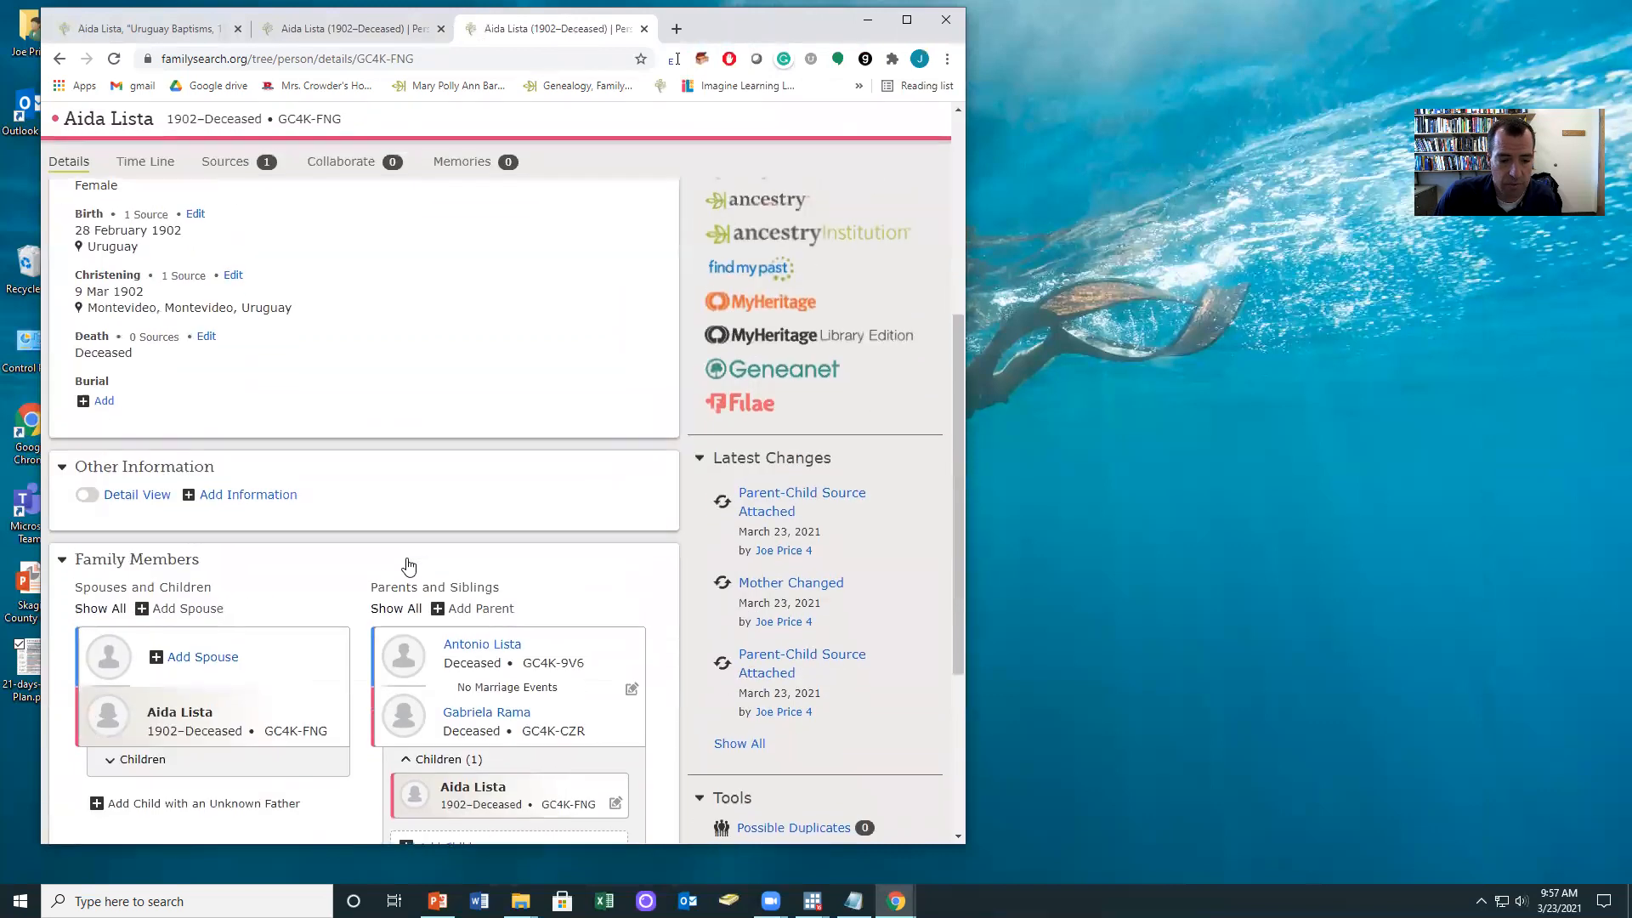
pyautogui.click(476, 478)
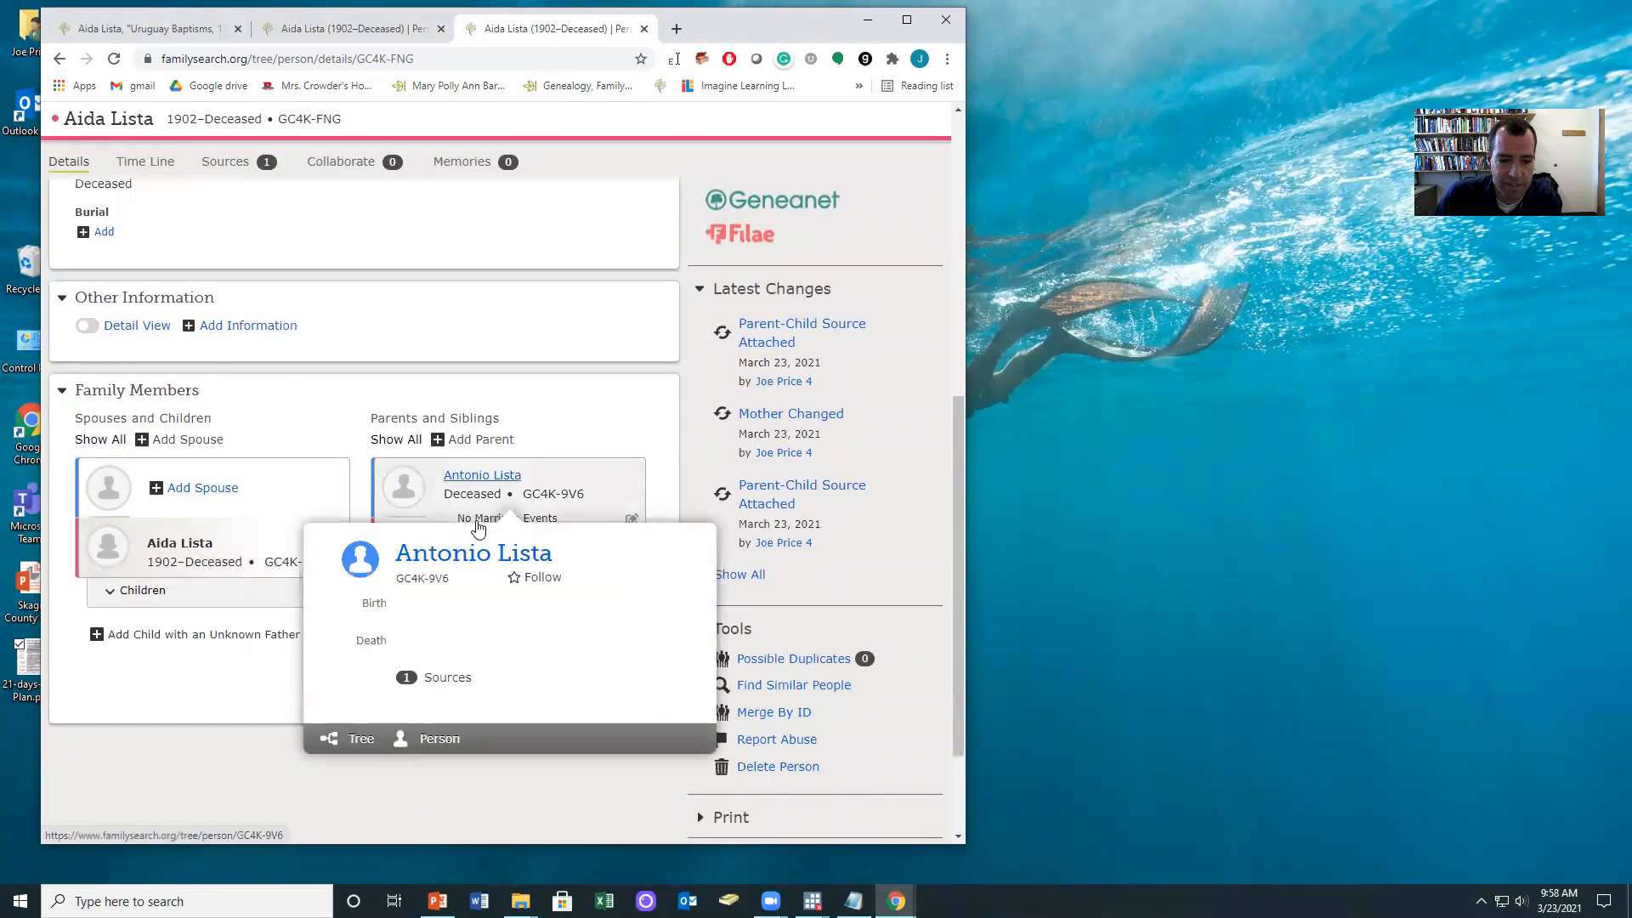
pyautogui.click(431, 738)
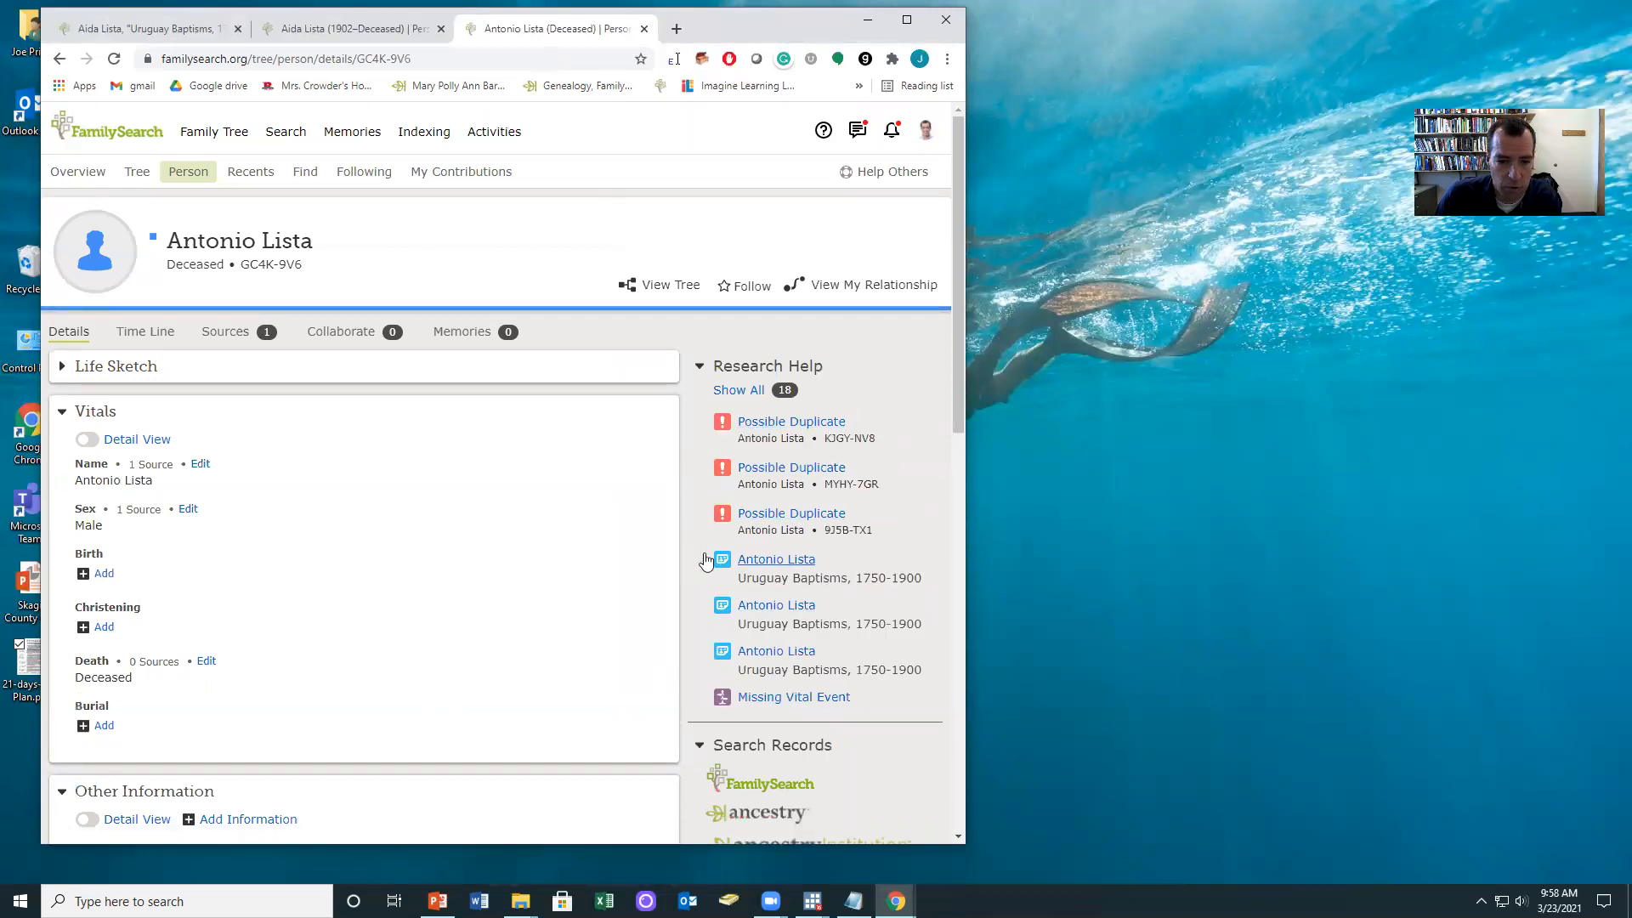
# Show all of the father's research helps and open the first Uruguay Baptisms record hint for review and attaching
pyautogui.click(744, 391)
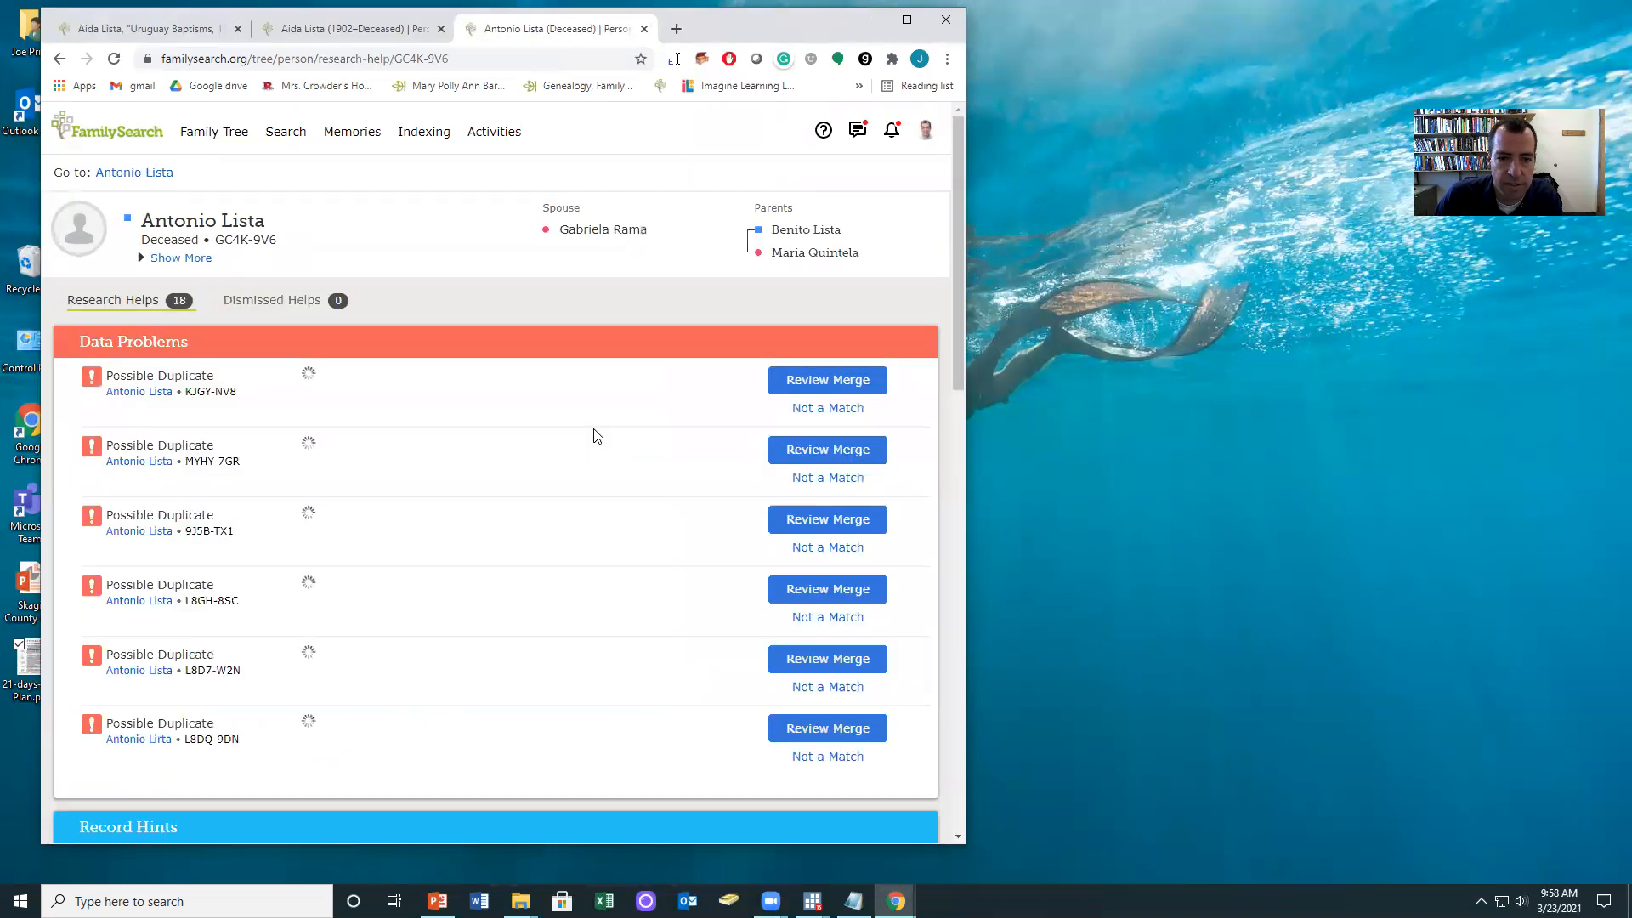
pyautogui.scroll(-3, 596, 463)
pyautogui.scroll(-2, 602, 466)
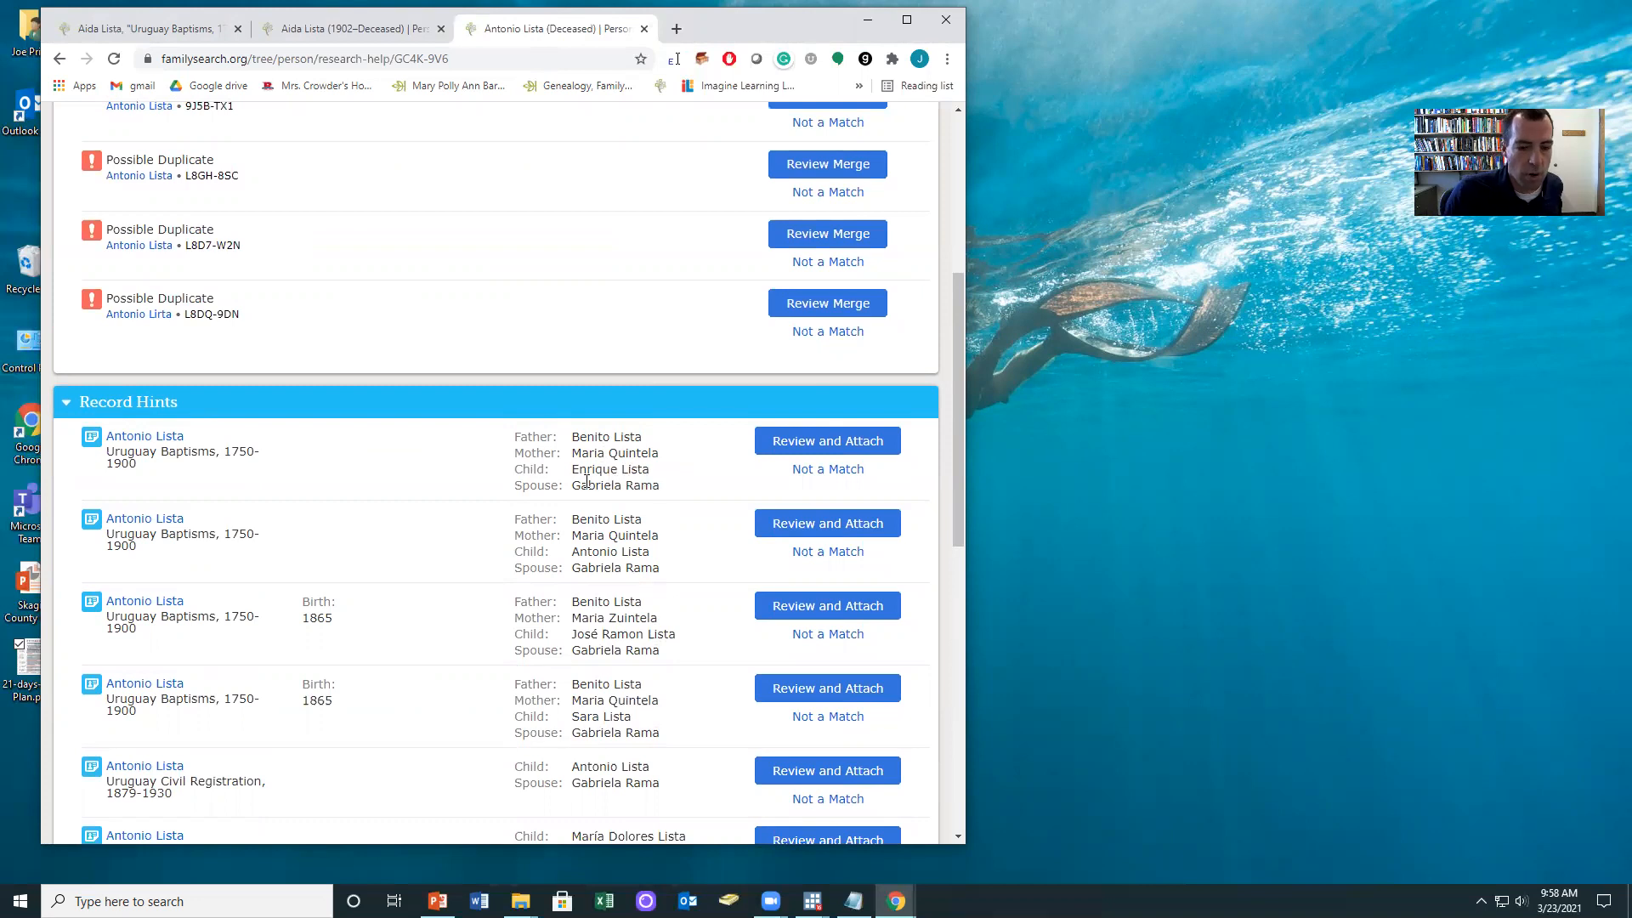
pyautogui.click(791, 444)
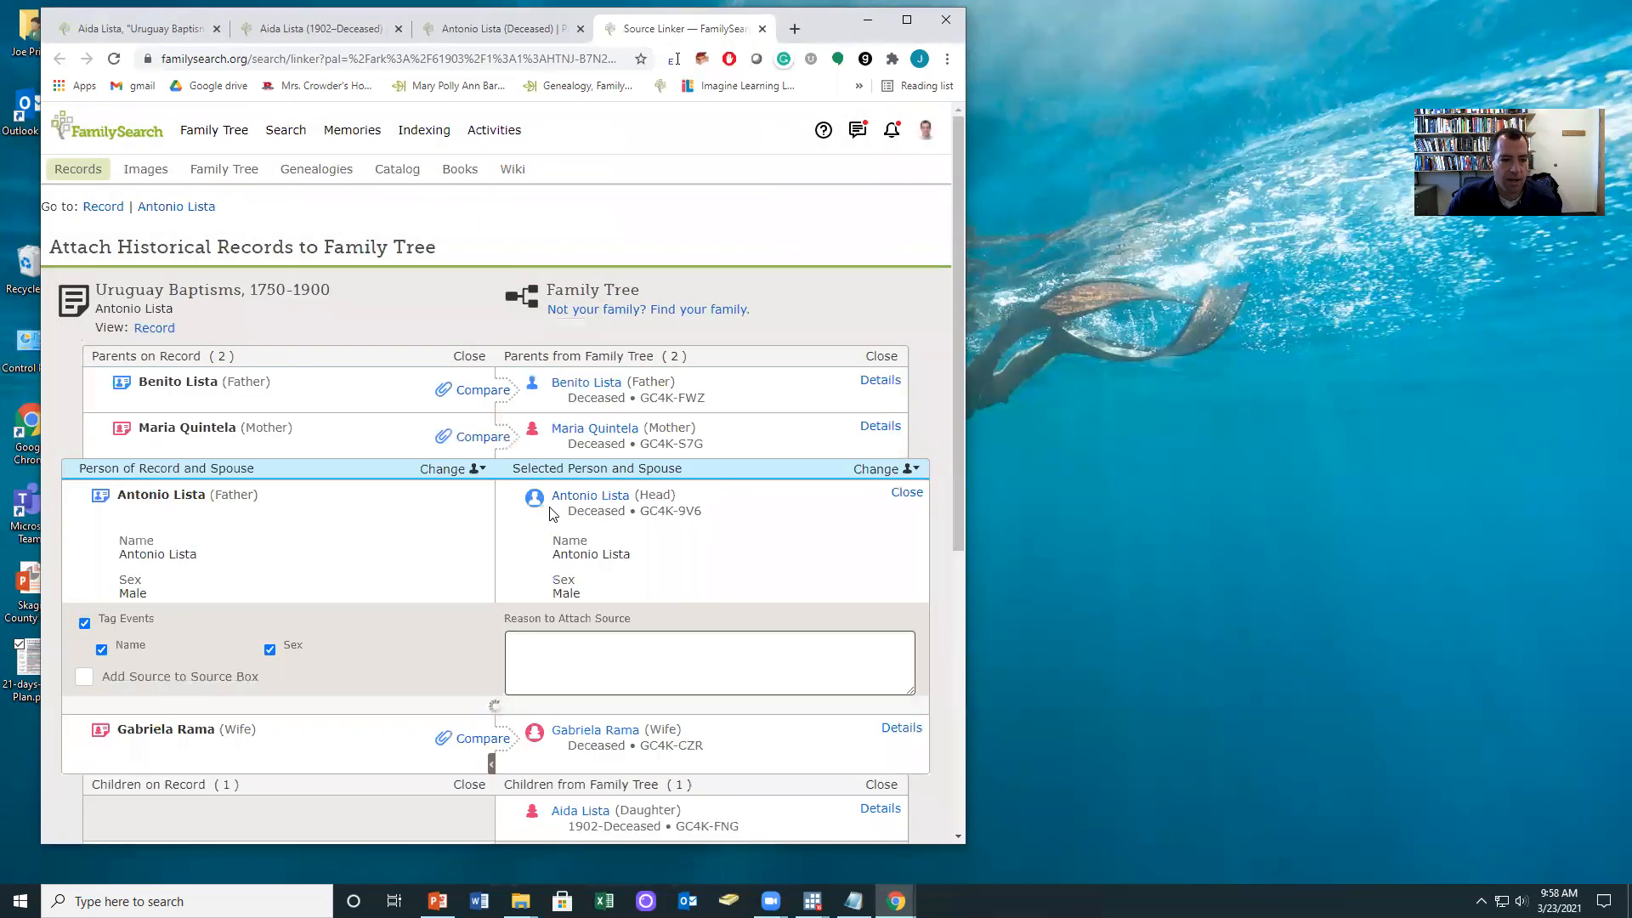
# Compare the hinted baptism record with the family and attach it to the father, his wife and both of his parents
pyautogui.scroll(-3, 486, 533)
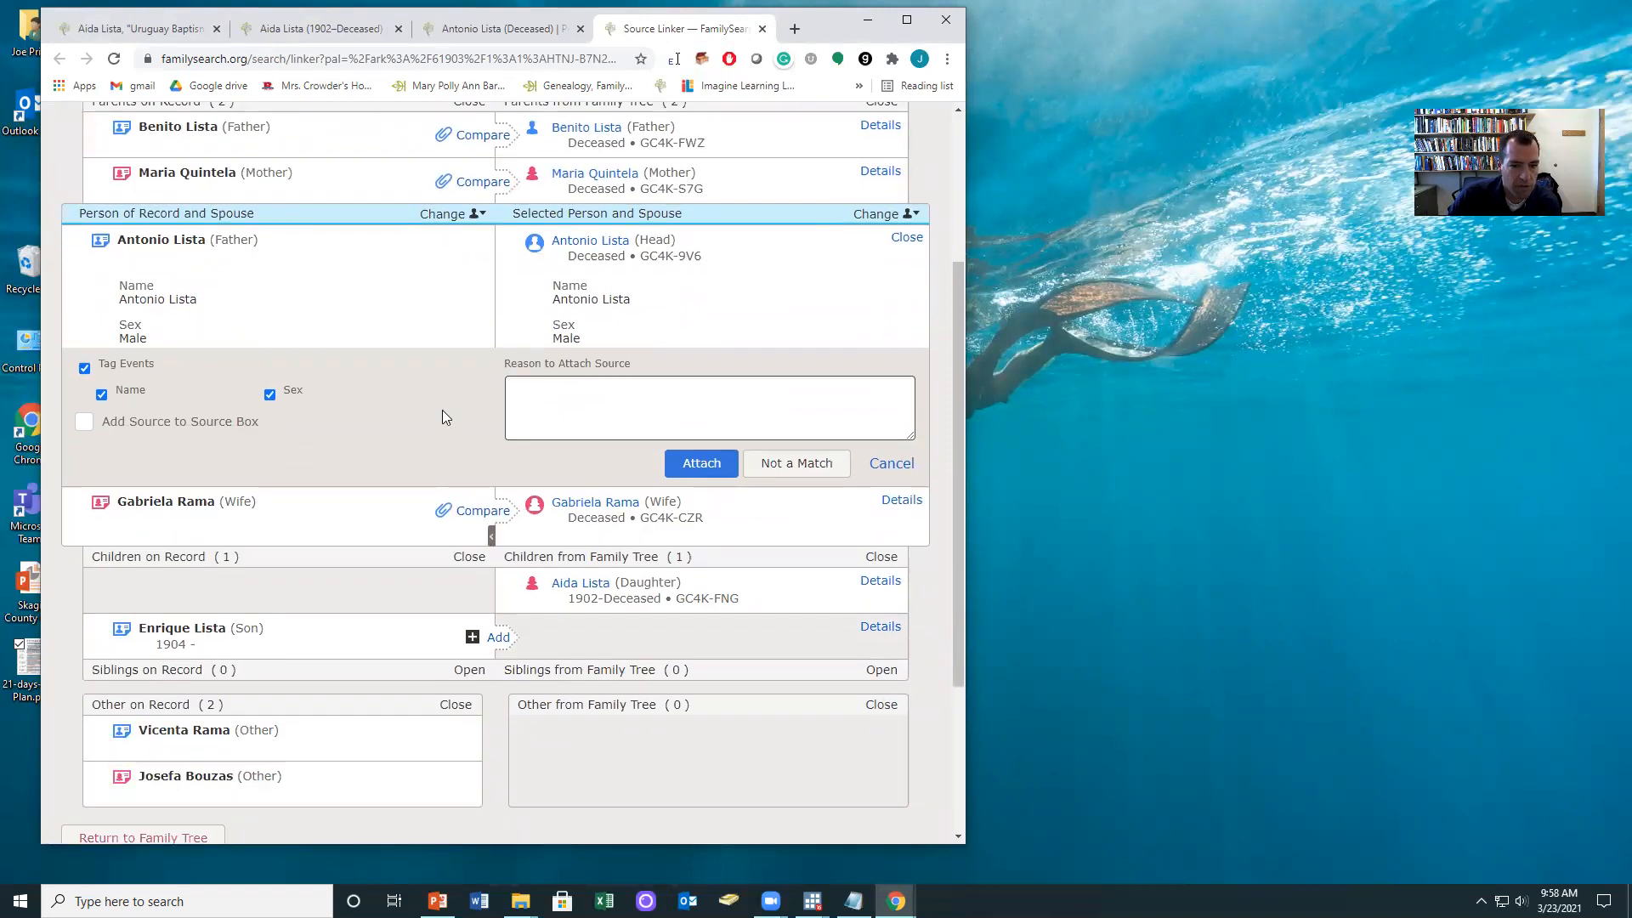
pyautogui.scroll(1, 404, 534)
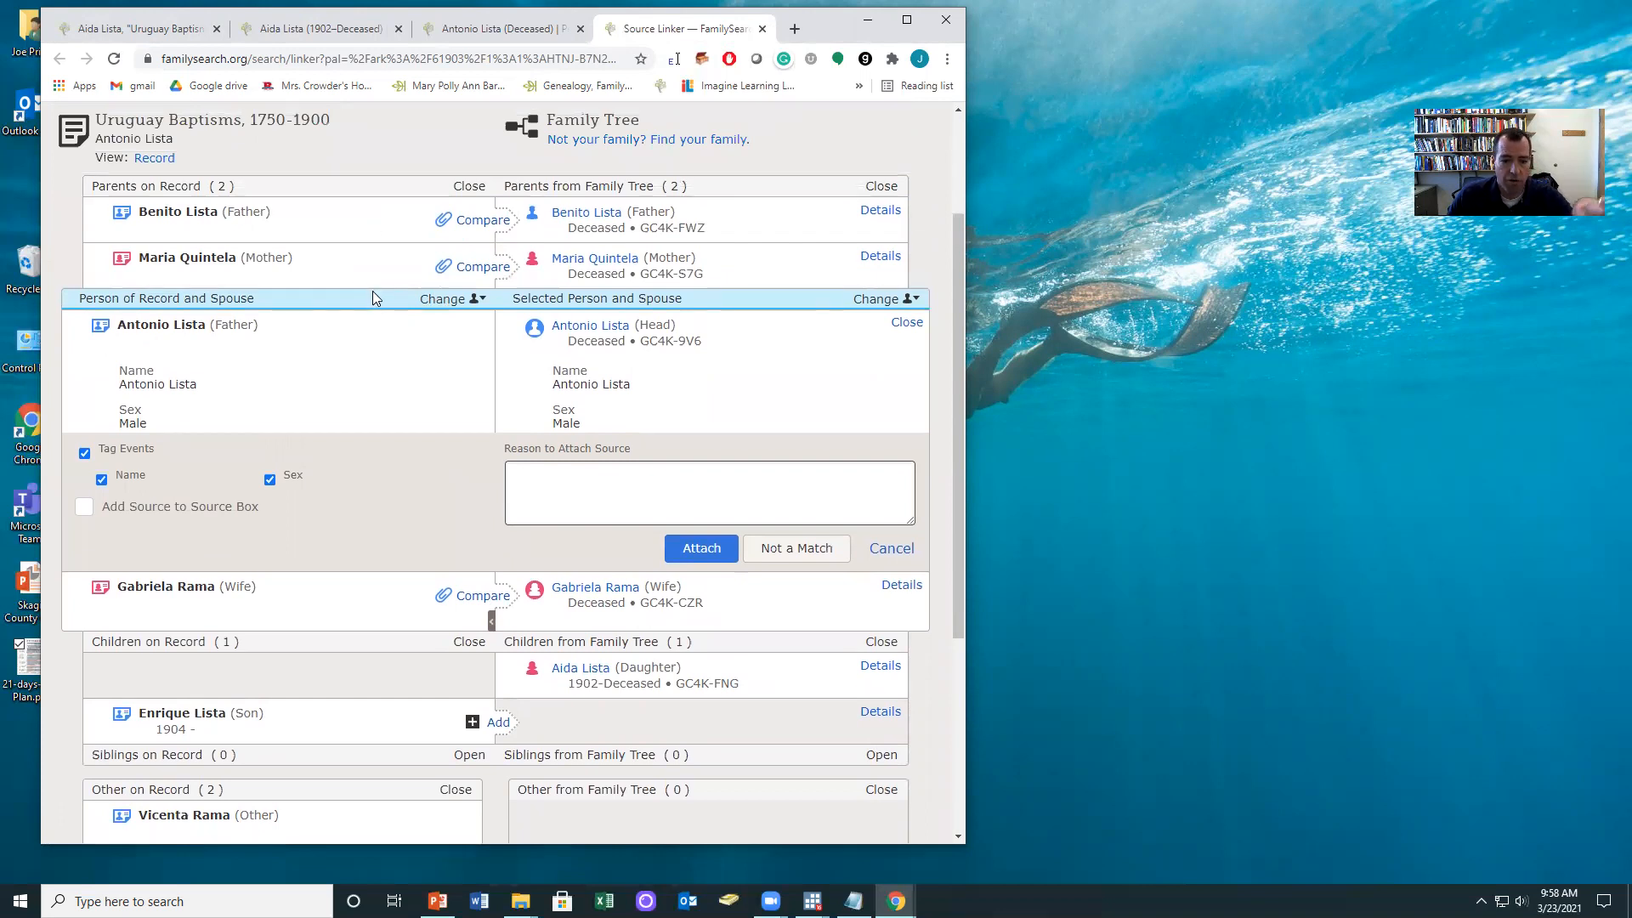
pyautogui.click(702, 548)
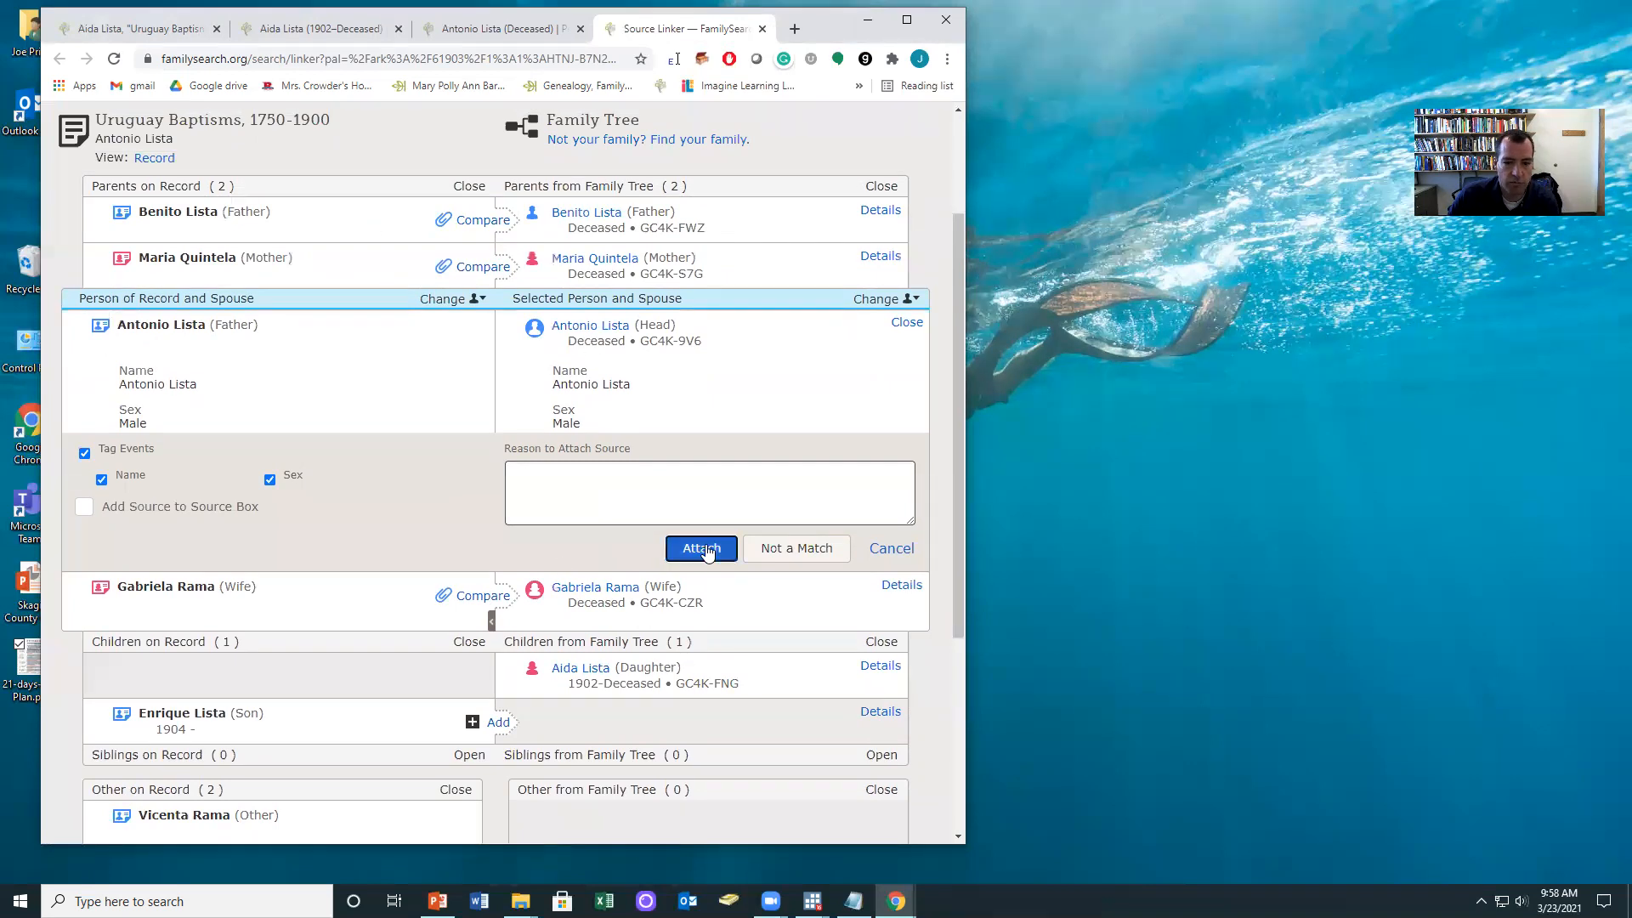
pyautogui.click(480, 387)
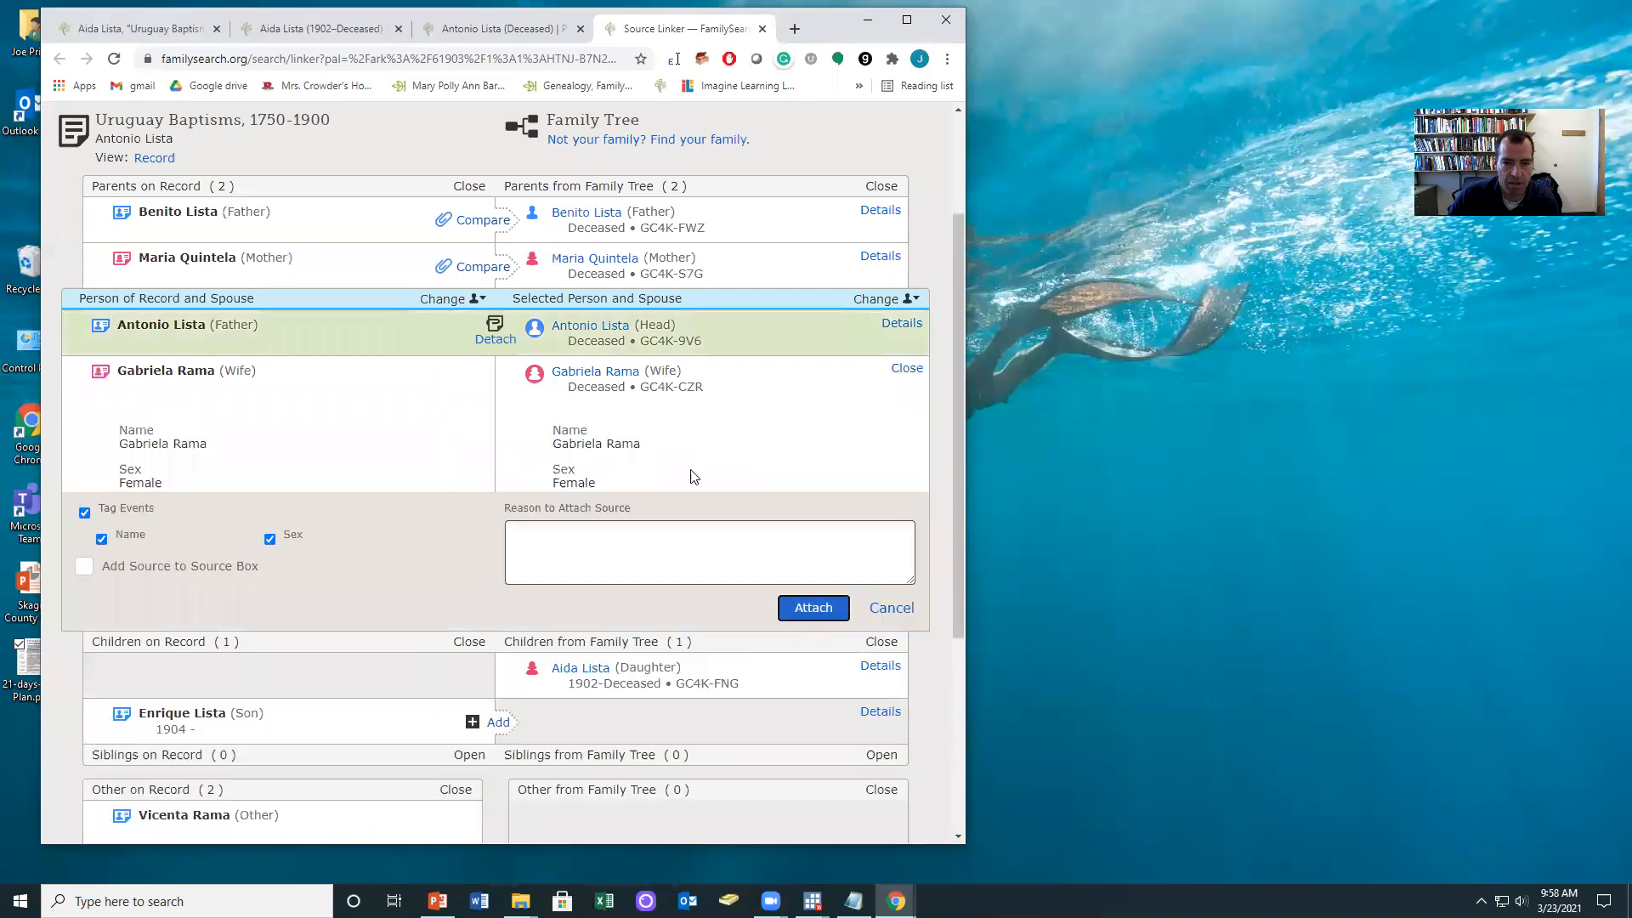
pyautogui.click(812, 608)
pyautogui.click(476, 267)
pyautogui.click(793, 478)
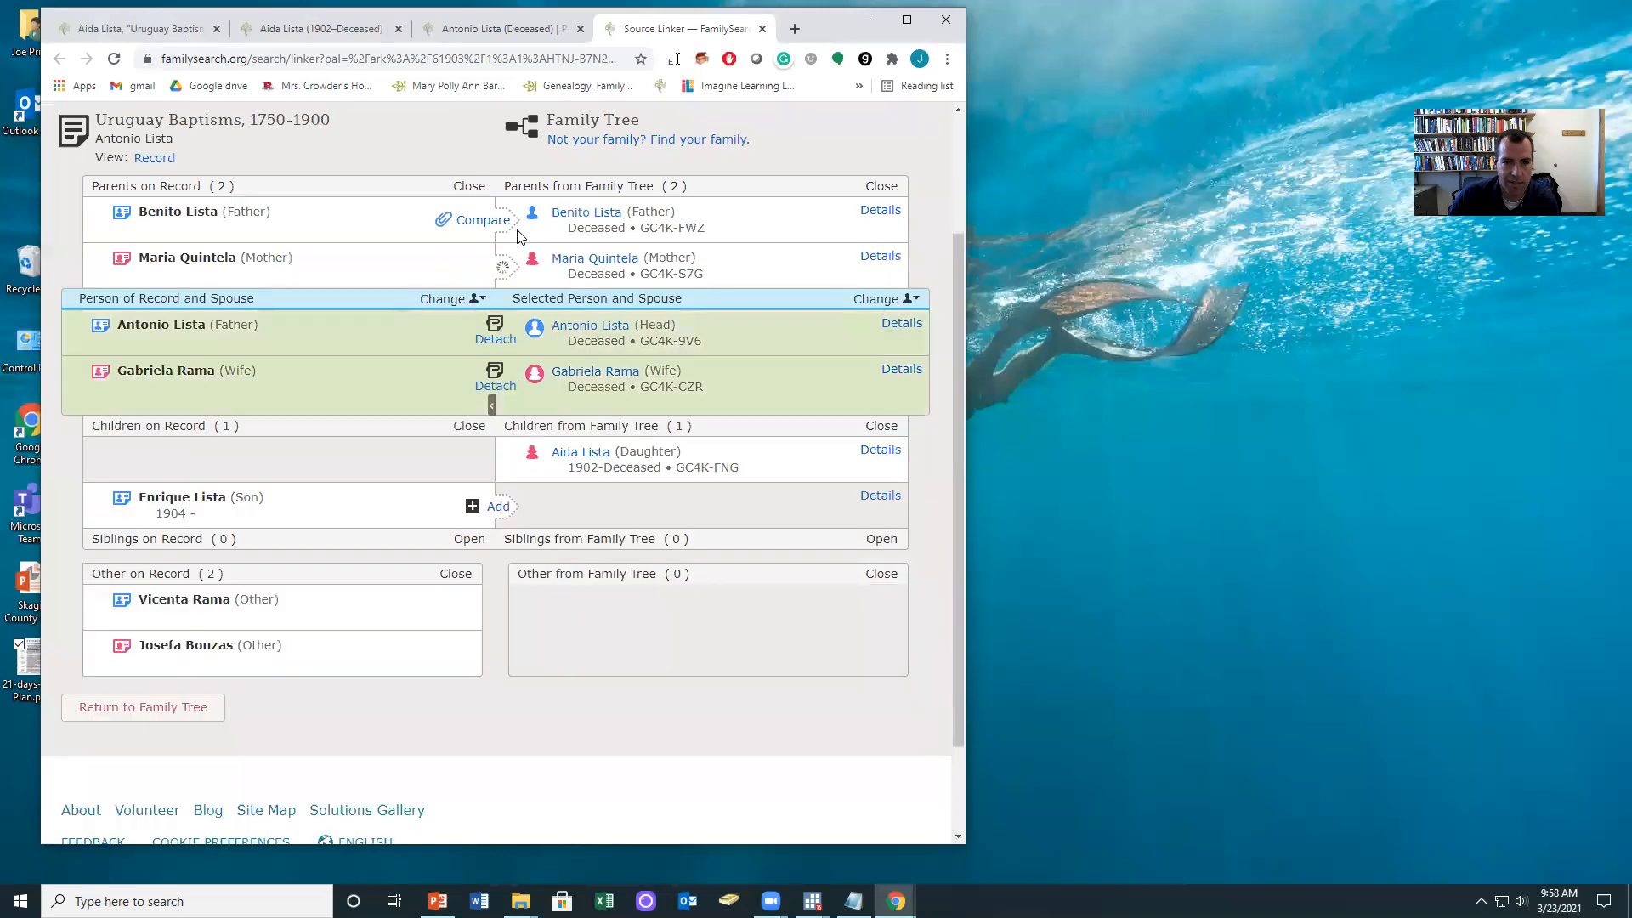
pyautogui.click(794, 442)
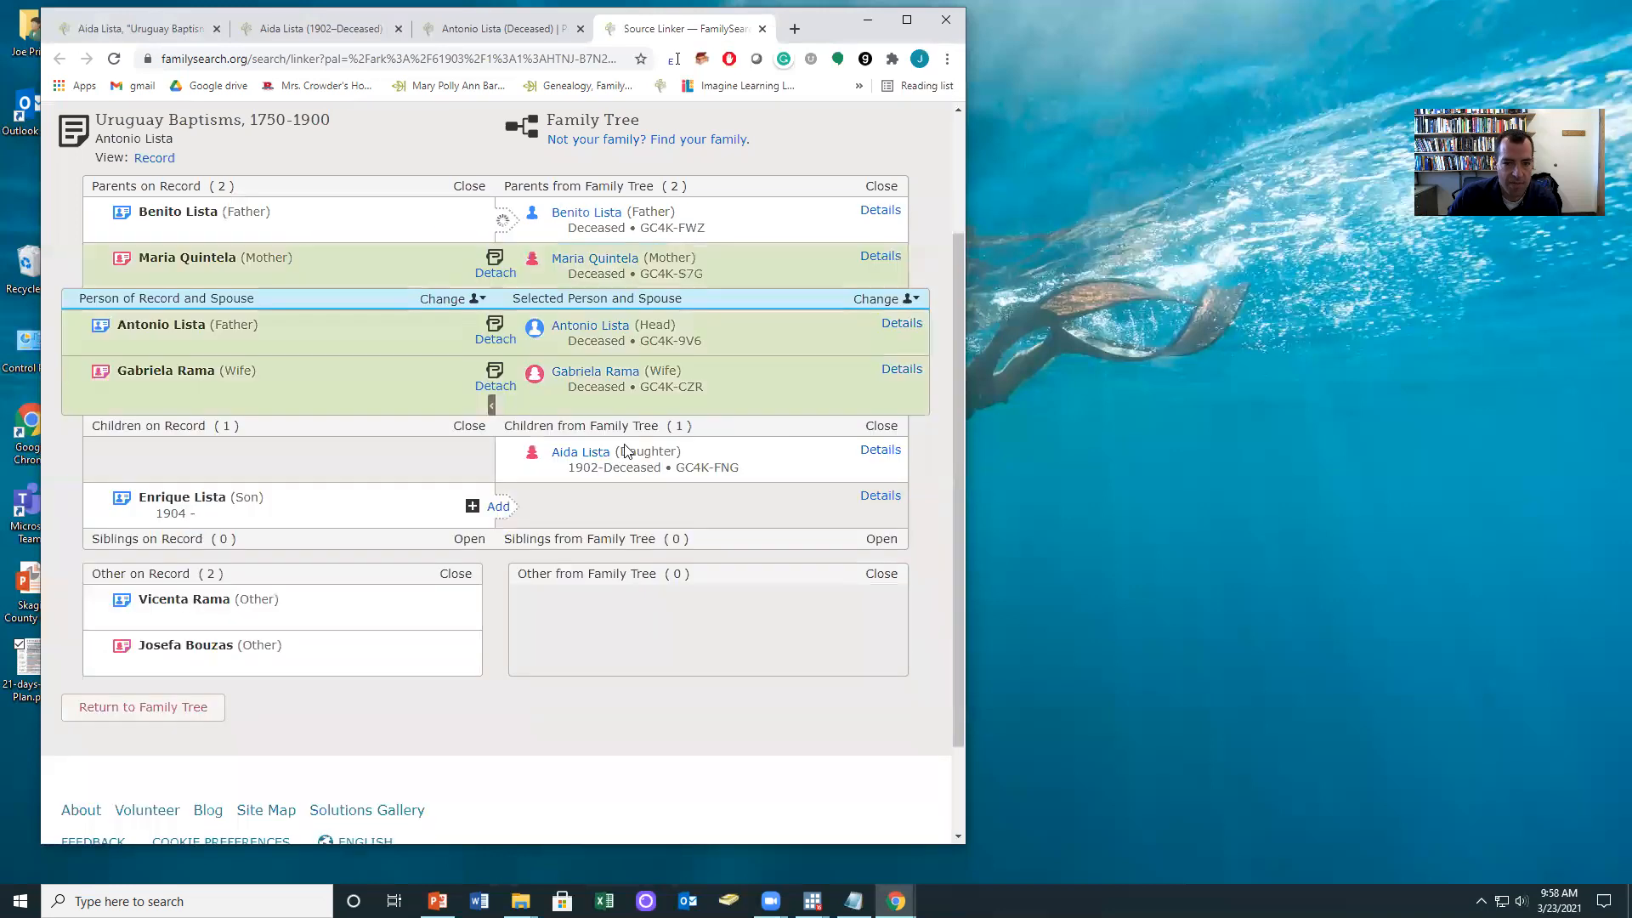
# Add the record's unattached son to the family as a new deceased person and attach the baptism record to him
pyautogui.click(515, 509)
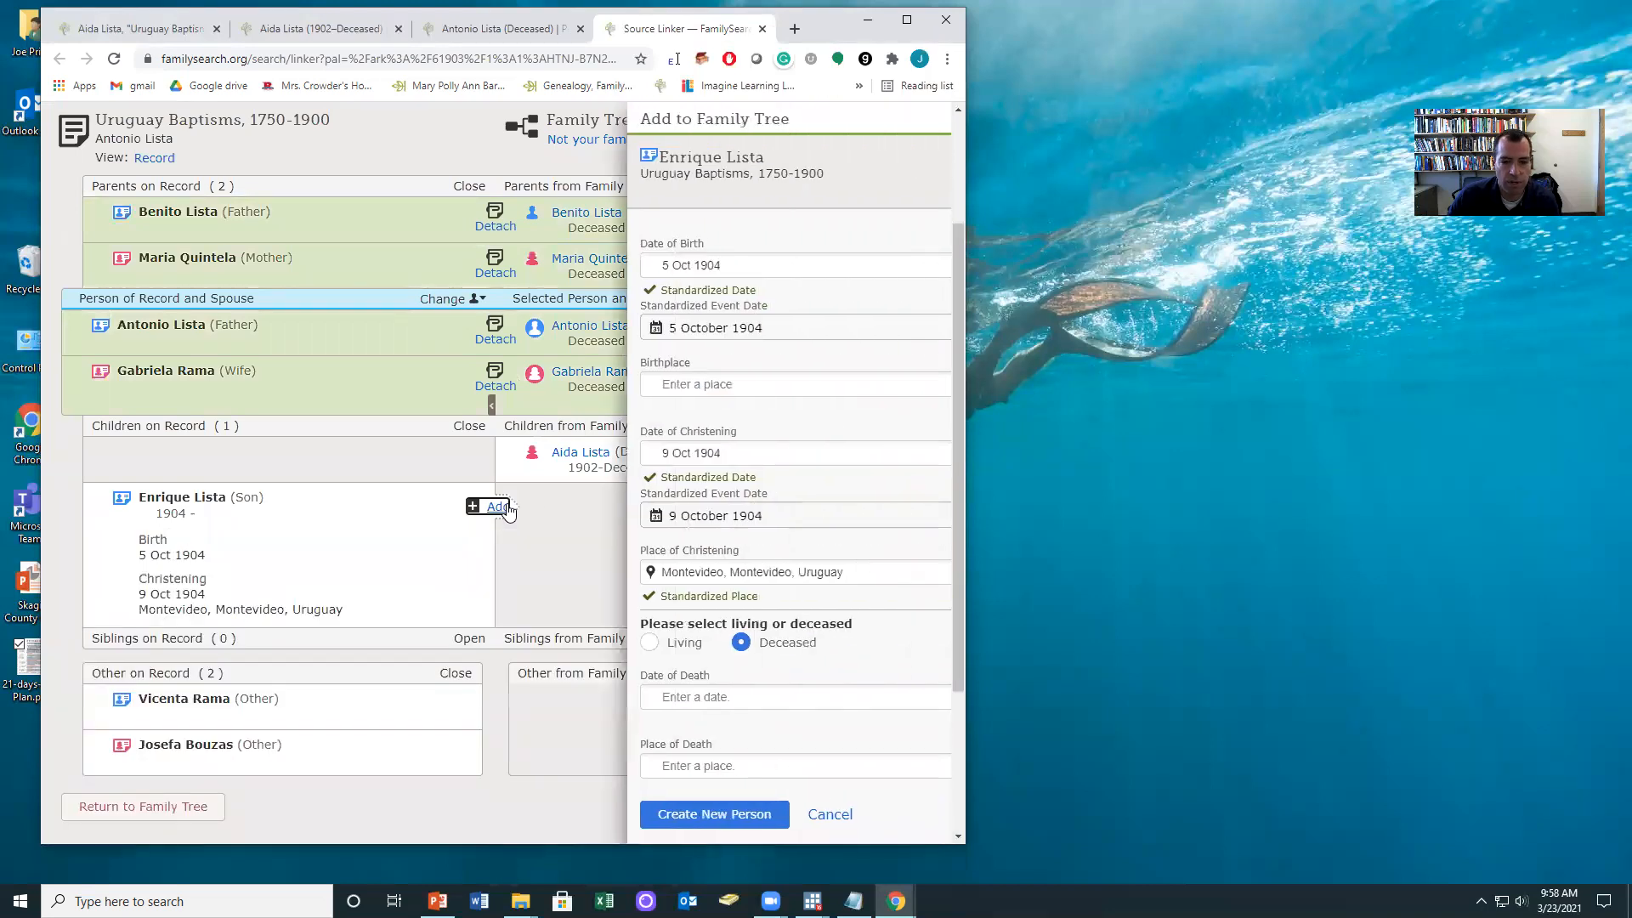
pyautogui.click(600, 815)
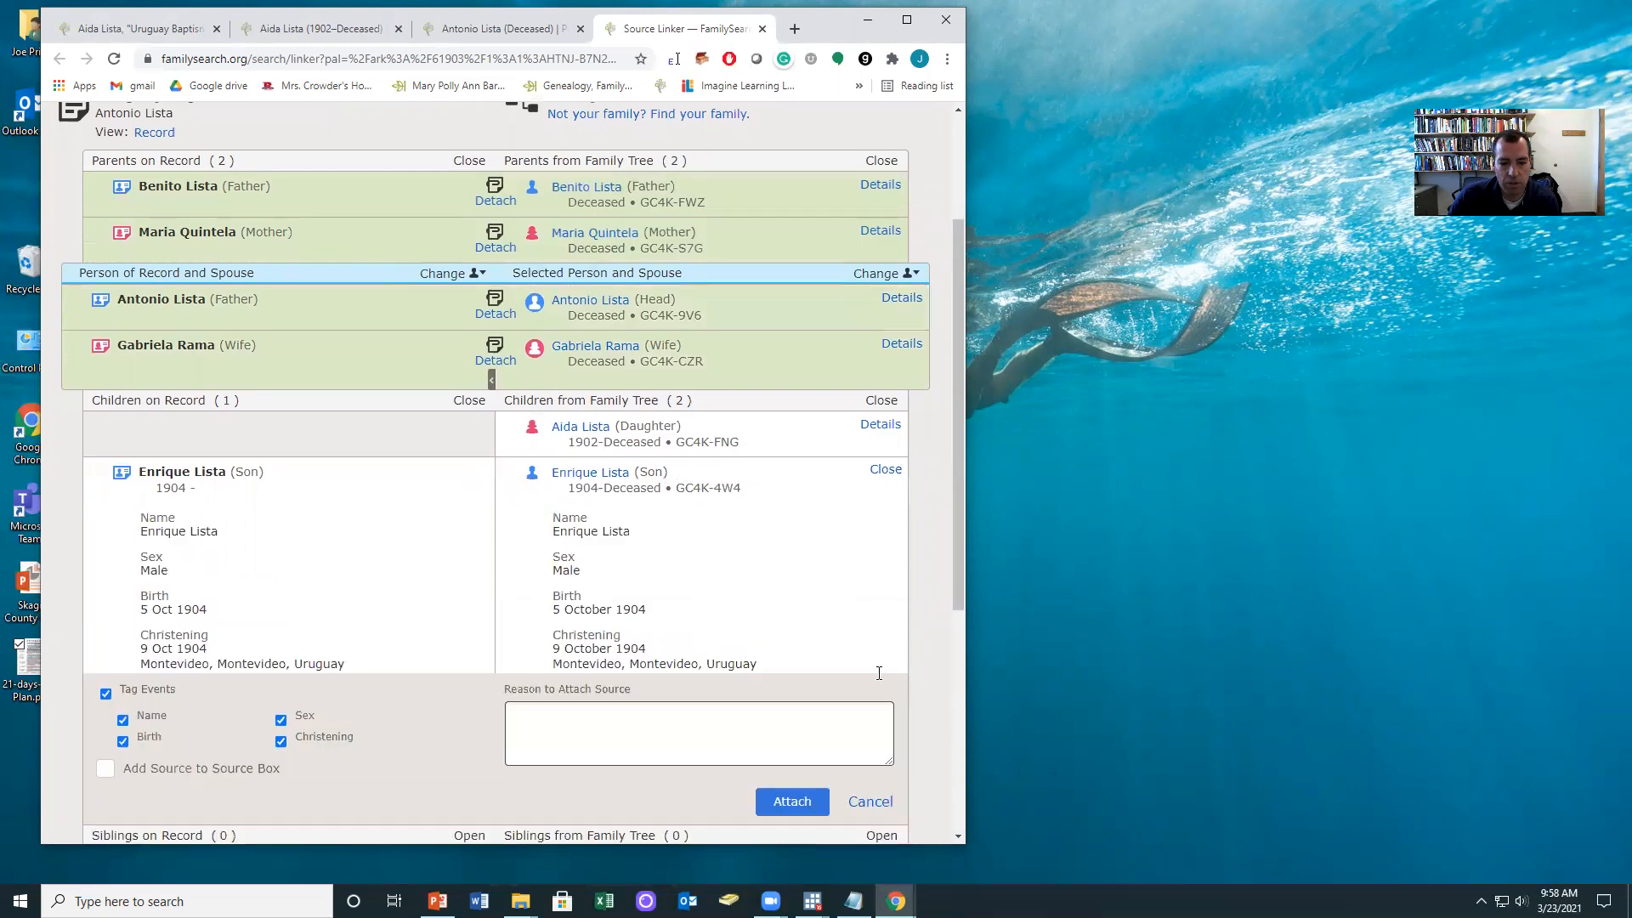
pyautogui.click(792, 658)
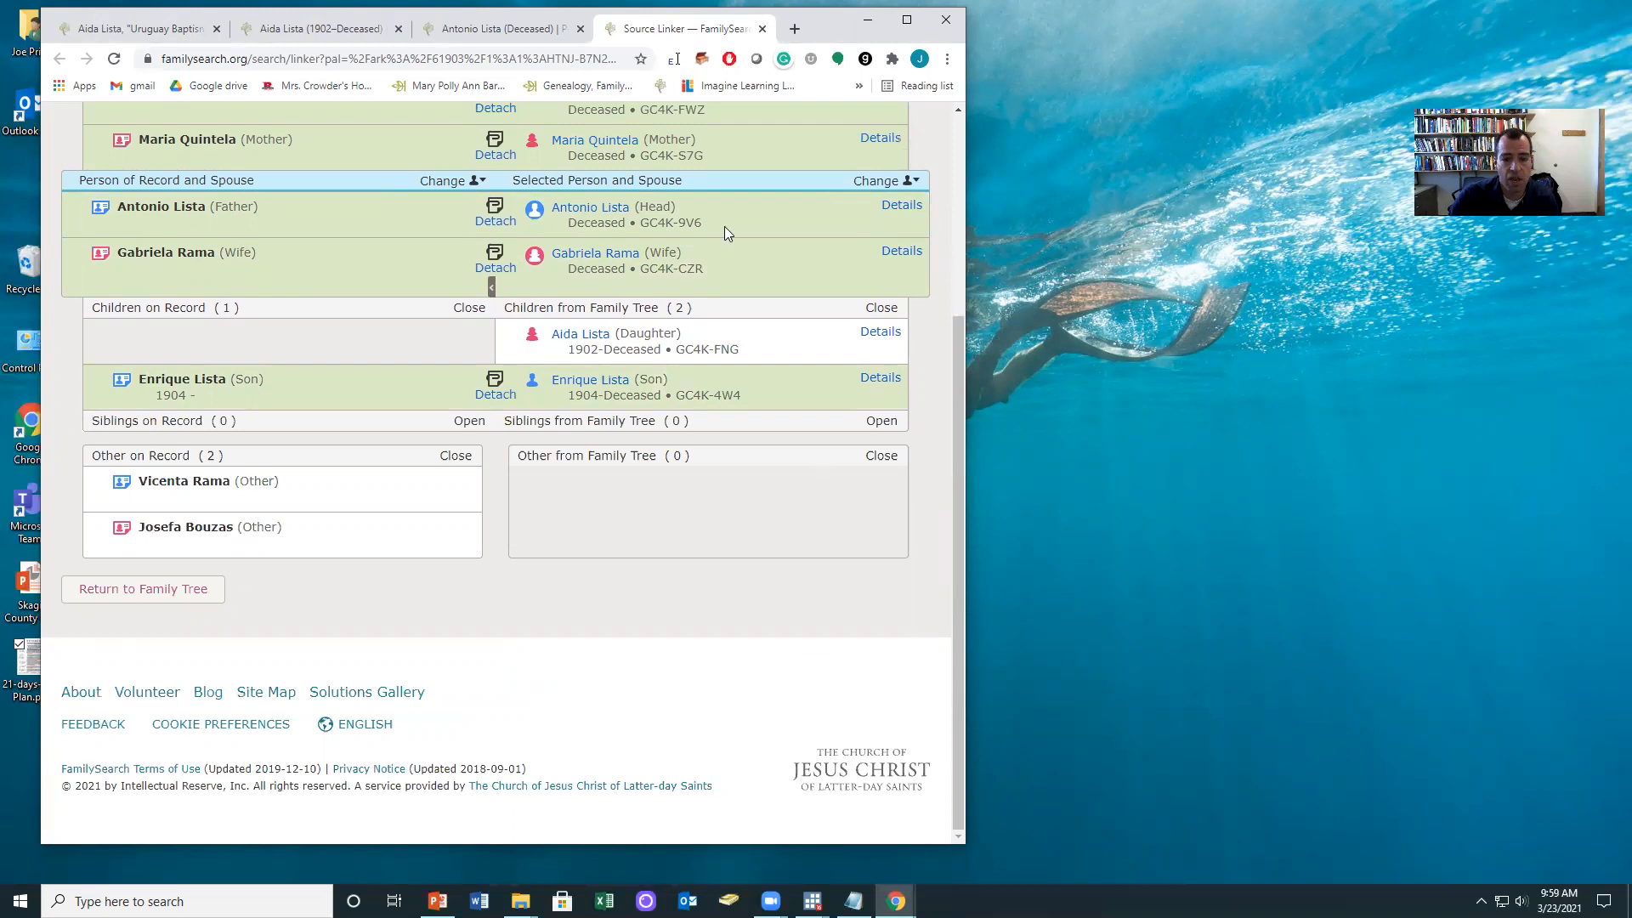
pyautogui.scroll(3, 723, 483)
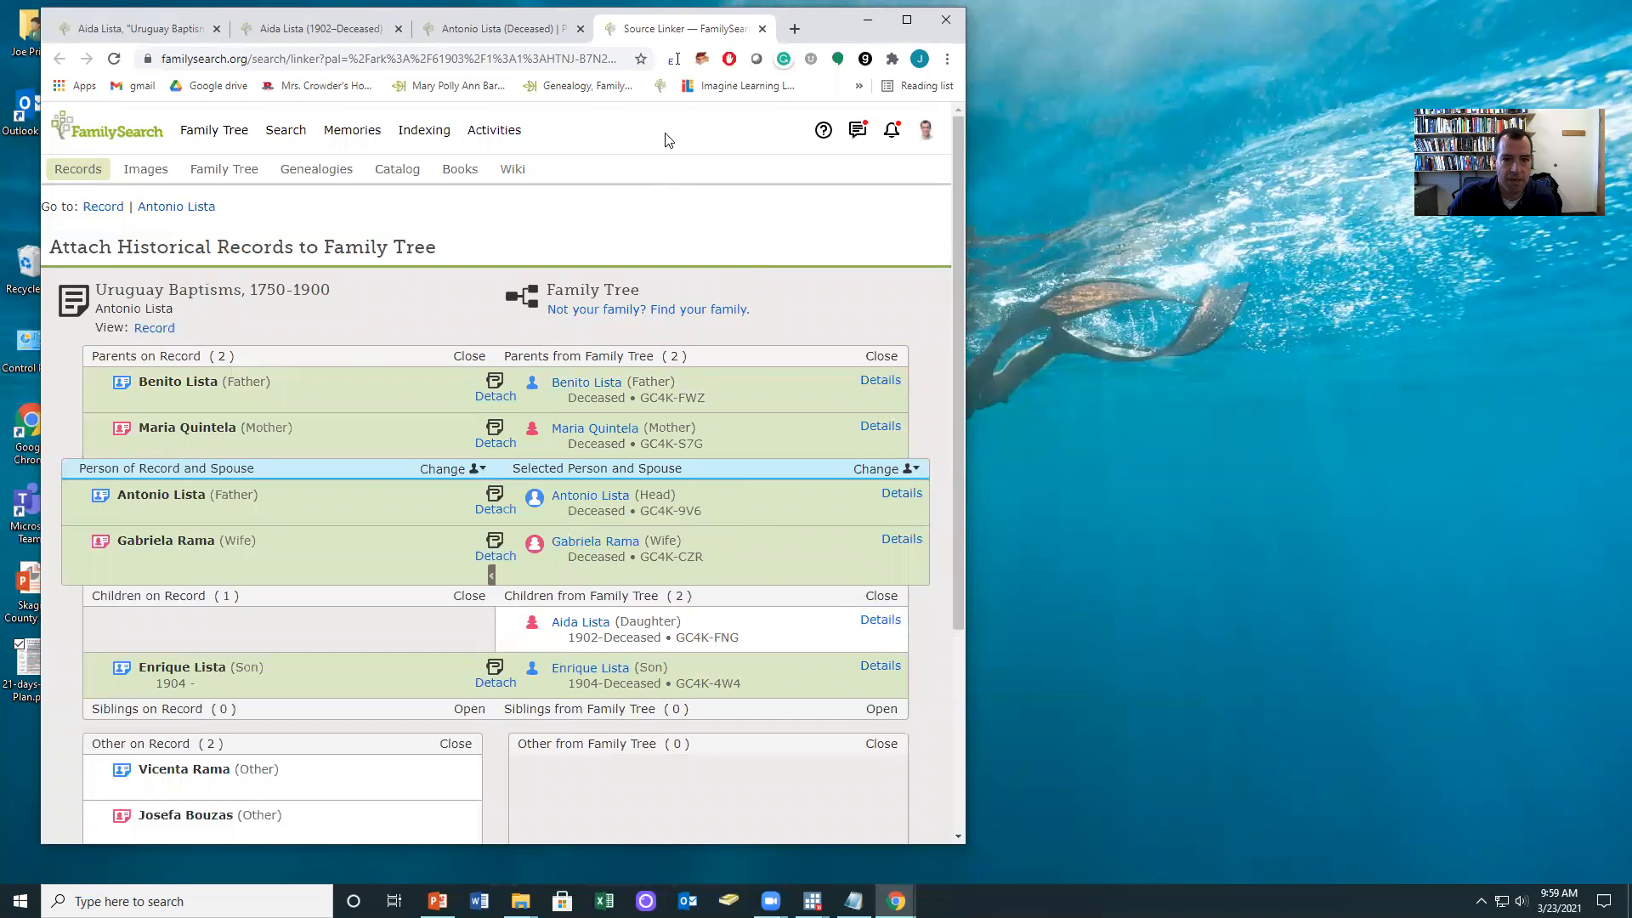
pyautogui.click(567, 624)
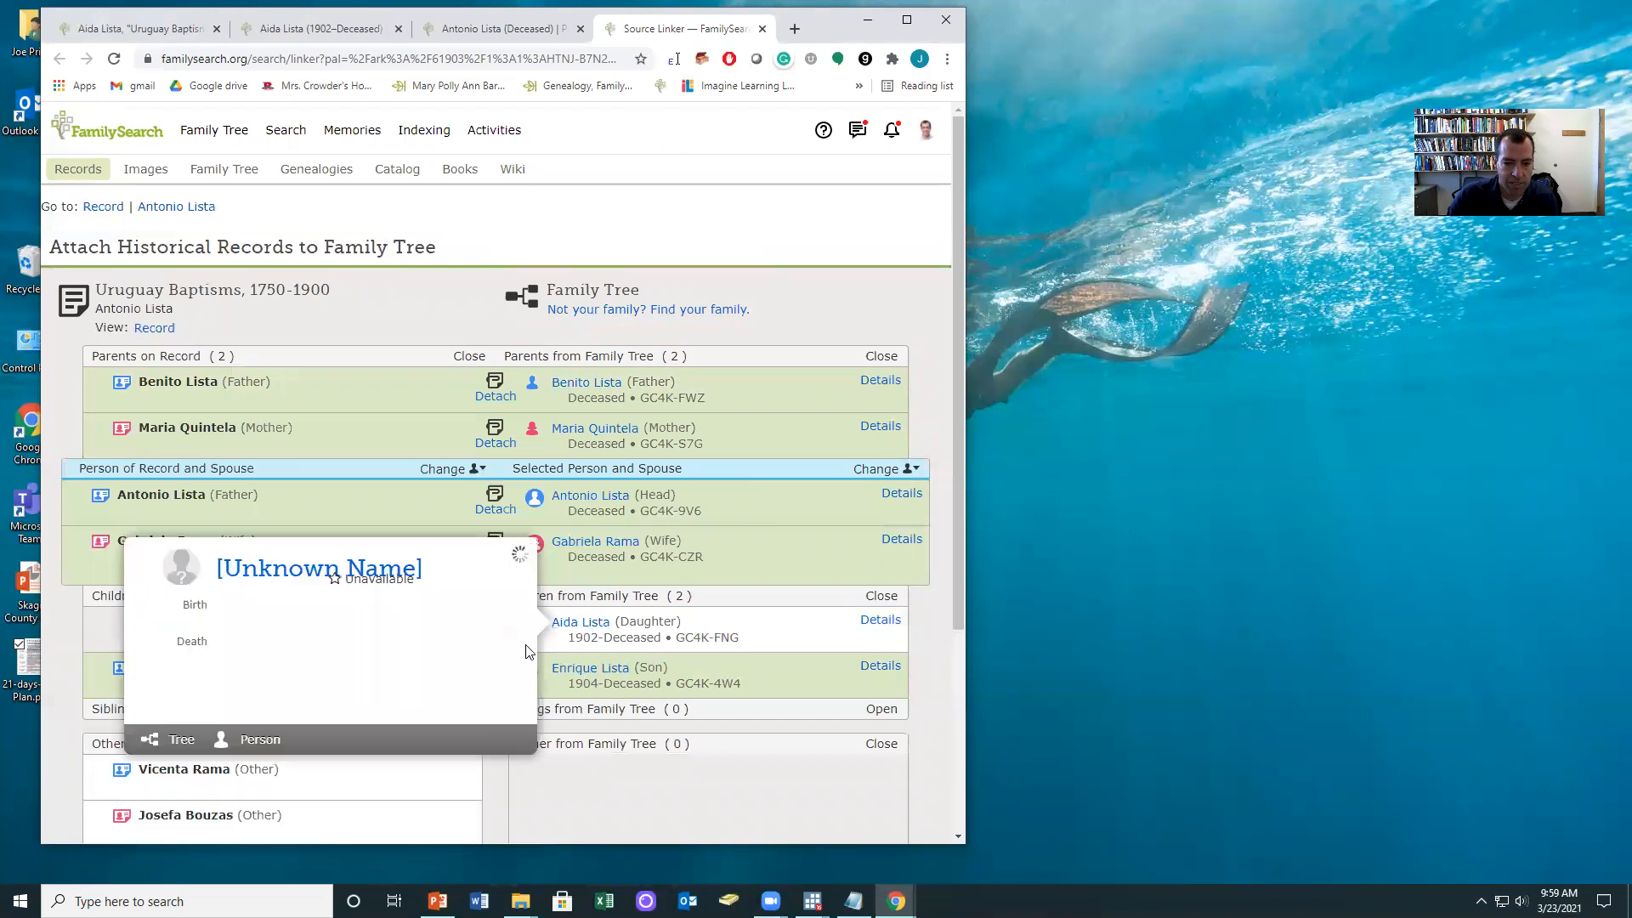
# Return to the father's research helps and open the second Uruguay Baptisms record hint for review and attaching
pyautogui.click(500, 28)
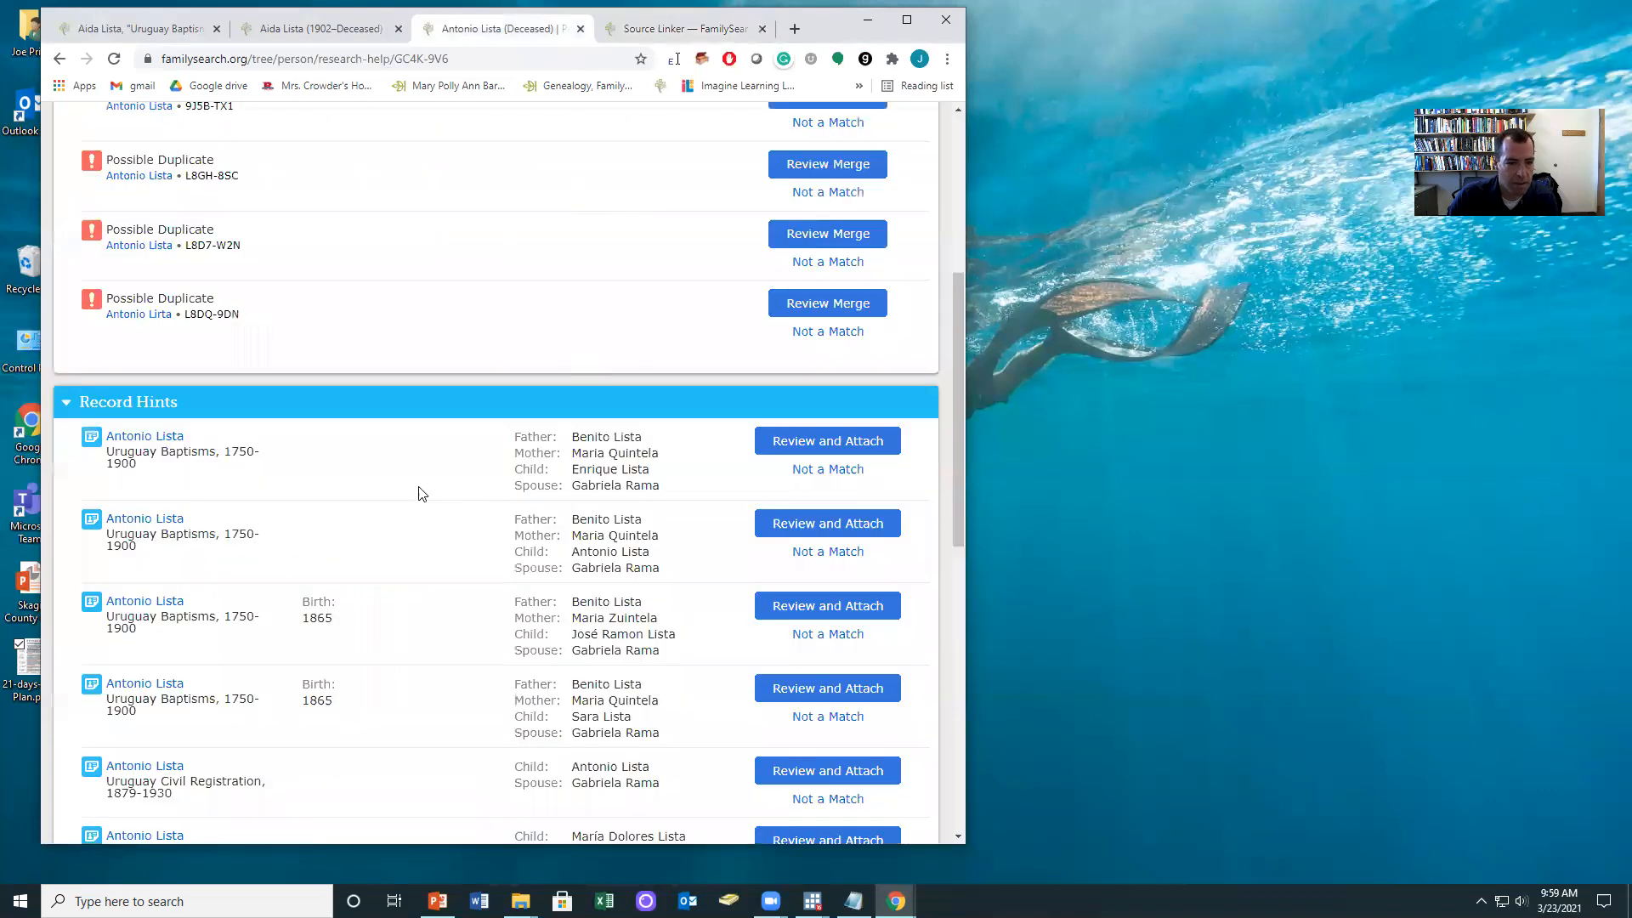
pyautogui.scroll(-1, 417, 493)
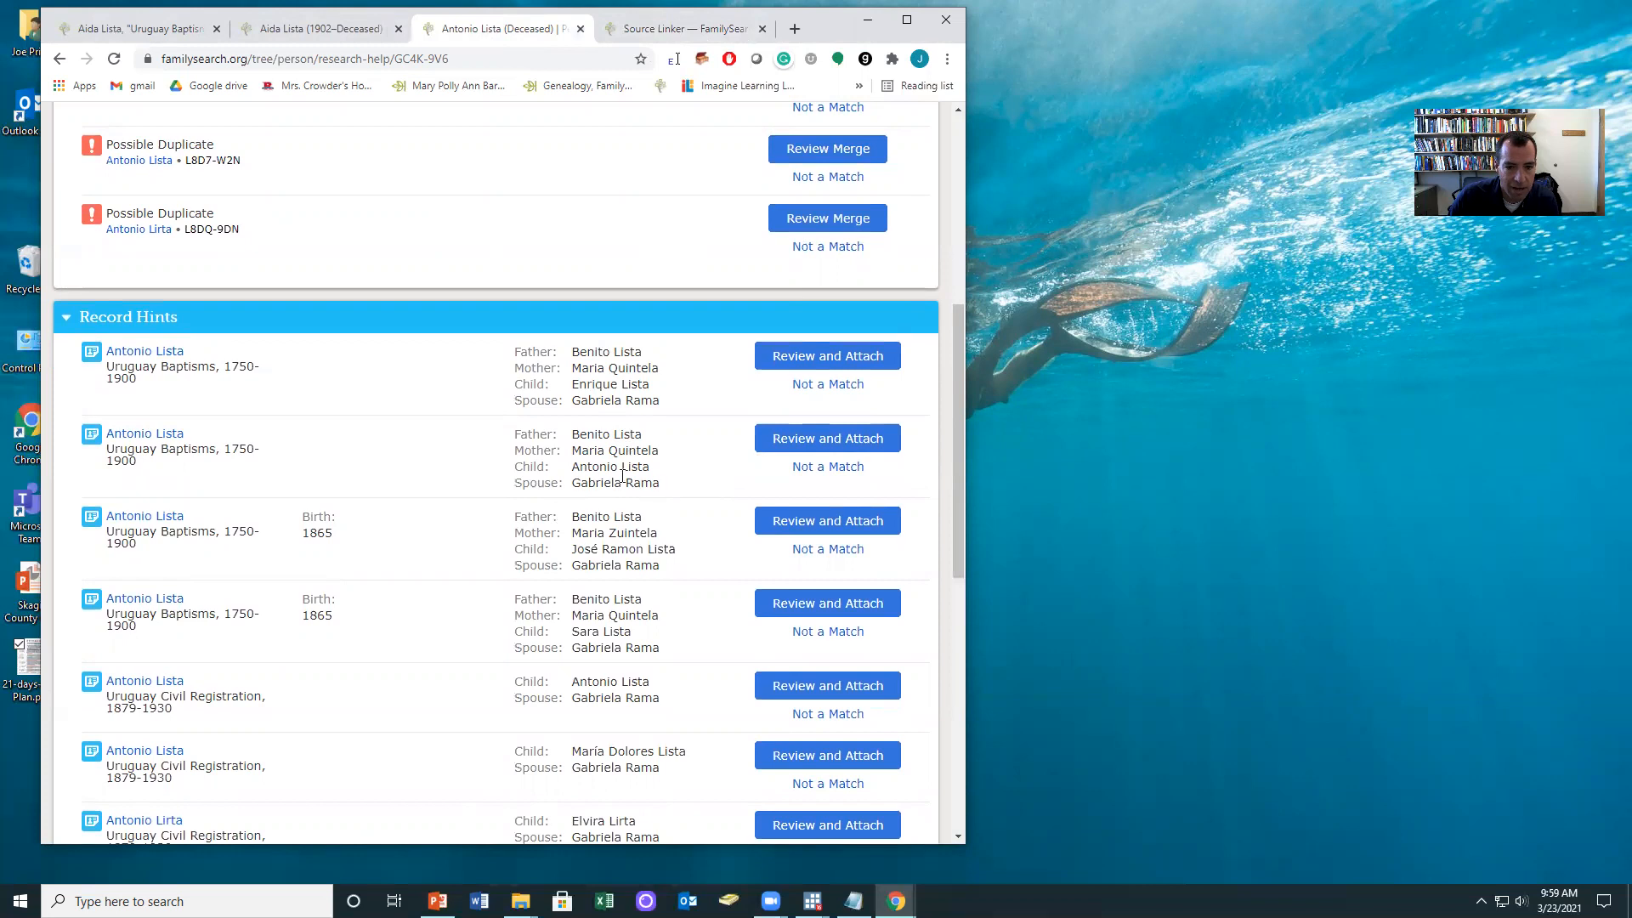
pyautogui.click(797, 438)
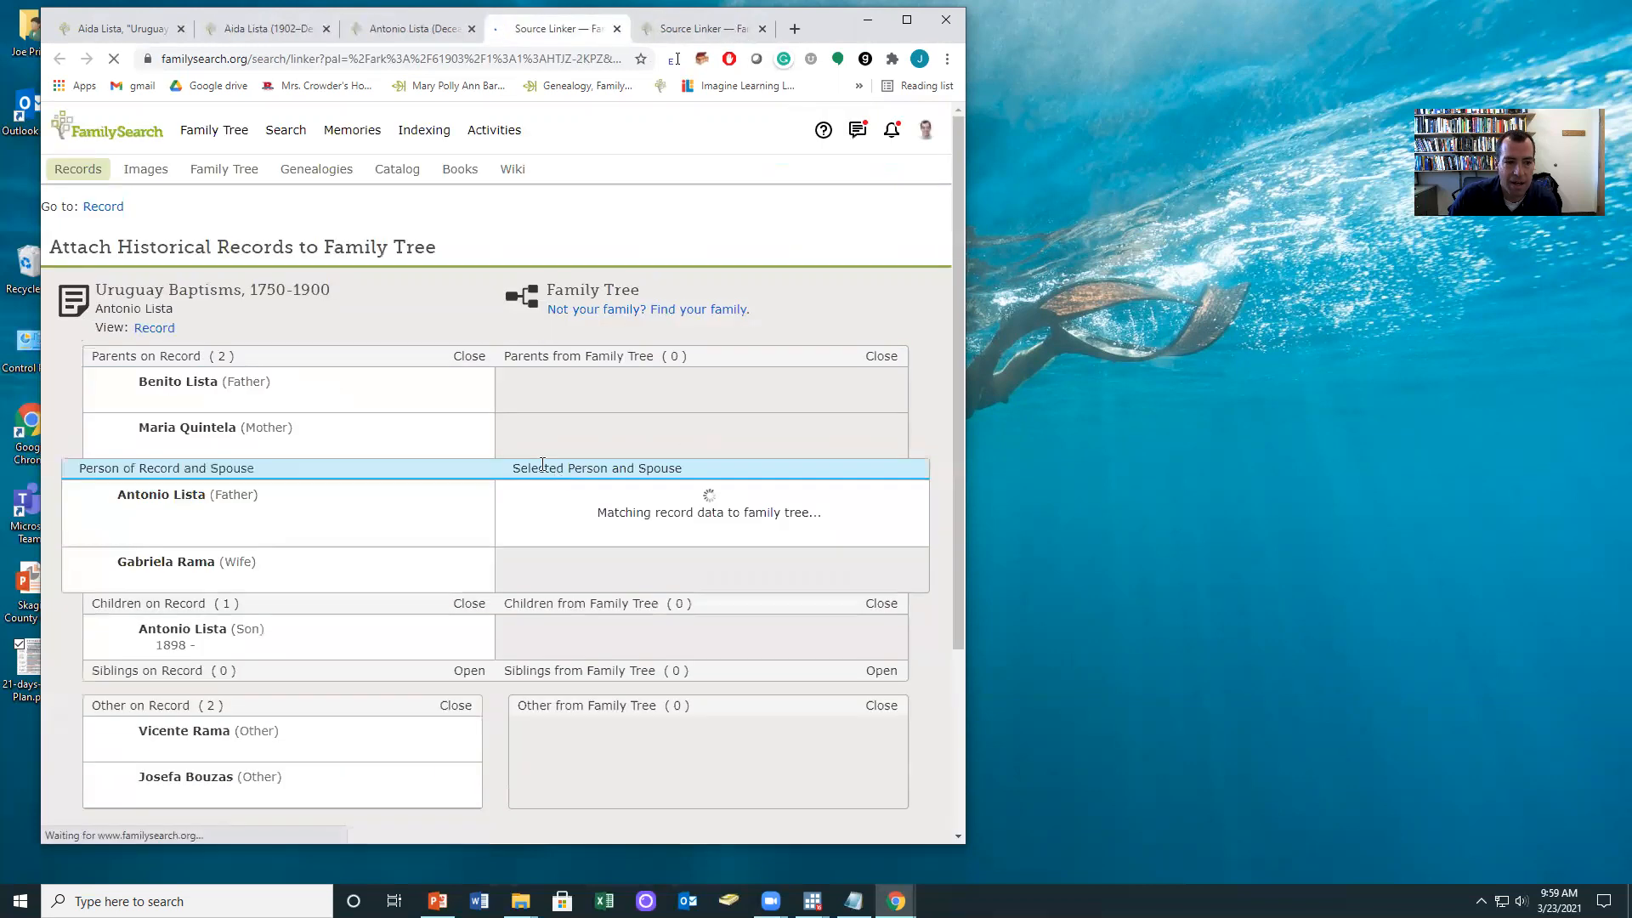
pyautogui.scroll(-2, 439, 444)
pyautogui.scroll(-2, 439, 445)
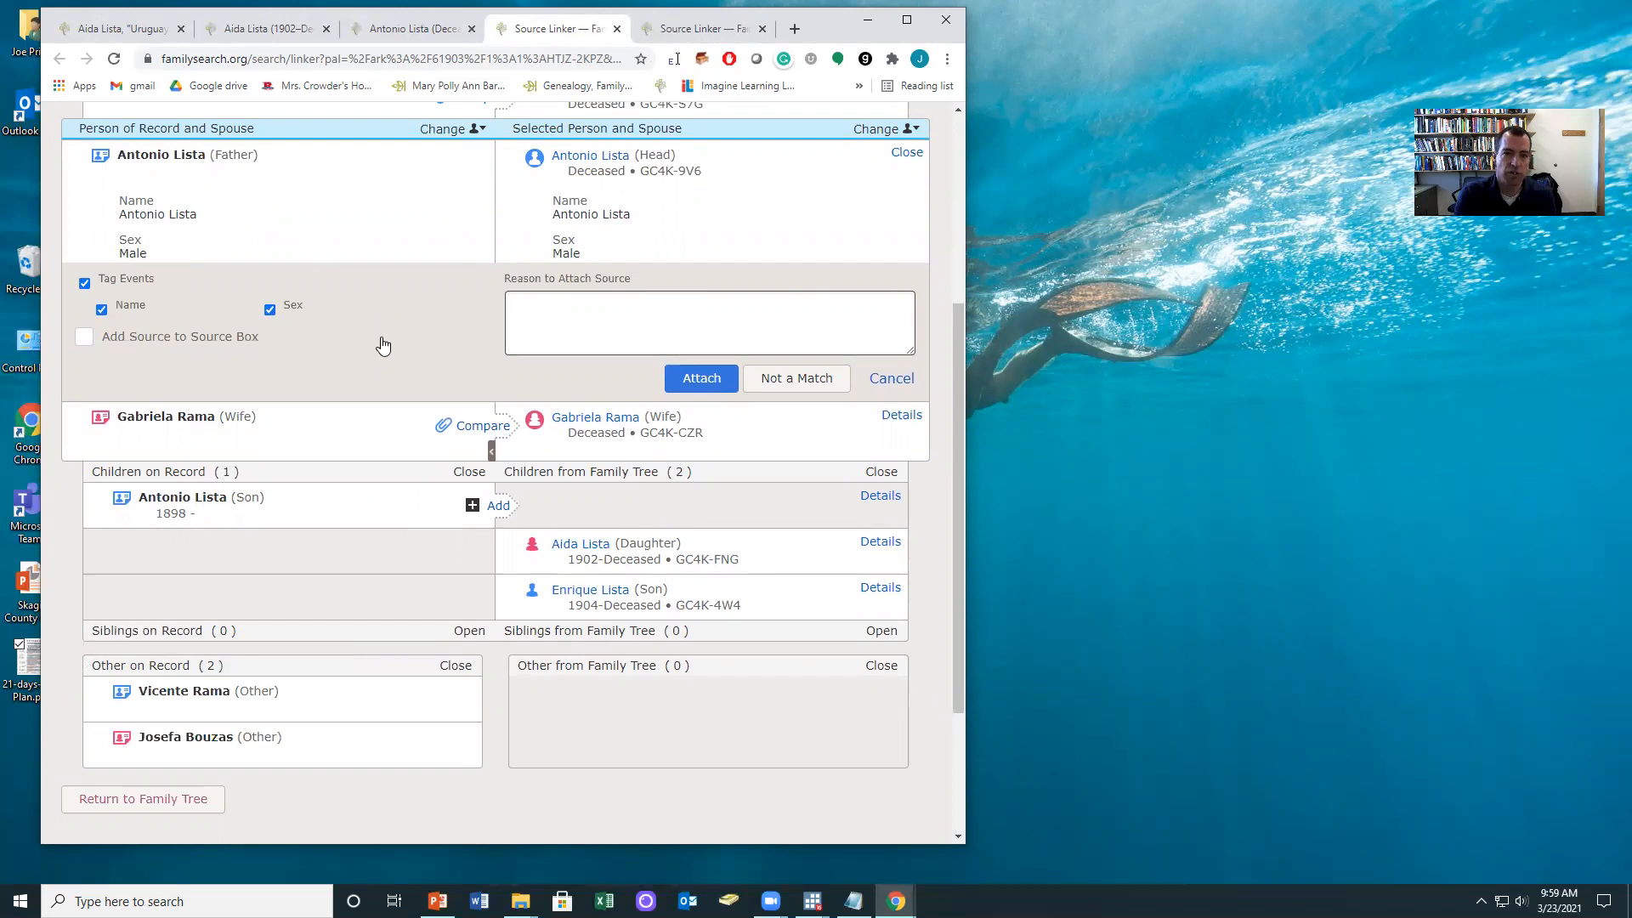
# Examine the father's remaining record hints for further children, as well as his possible duplicates
pyautogui.click(410, 28)
pyautogui.scroll(-2, 666, 434)
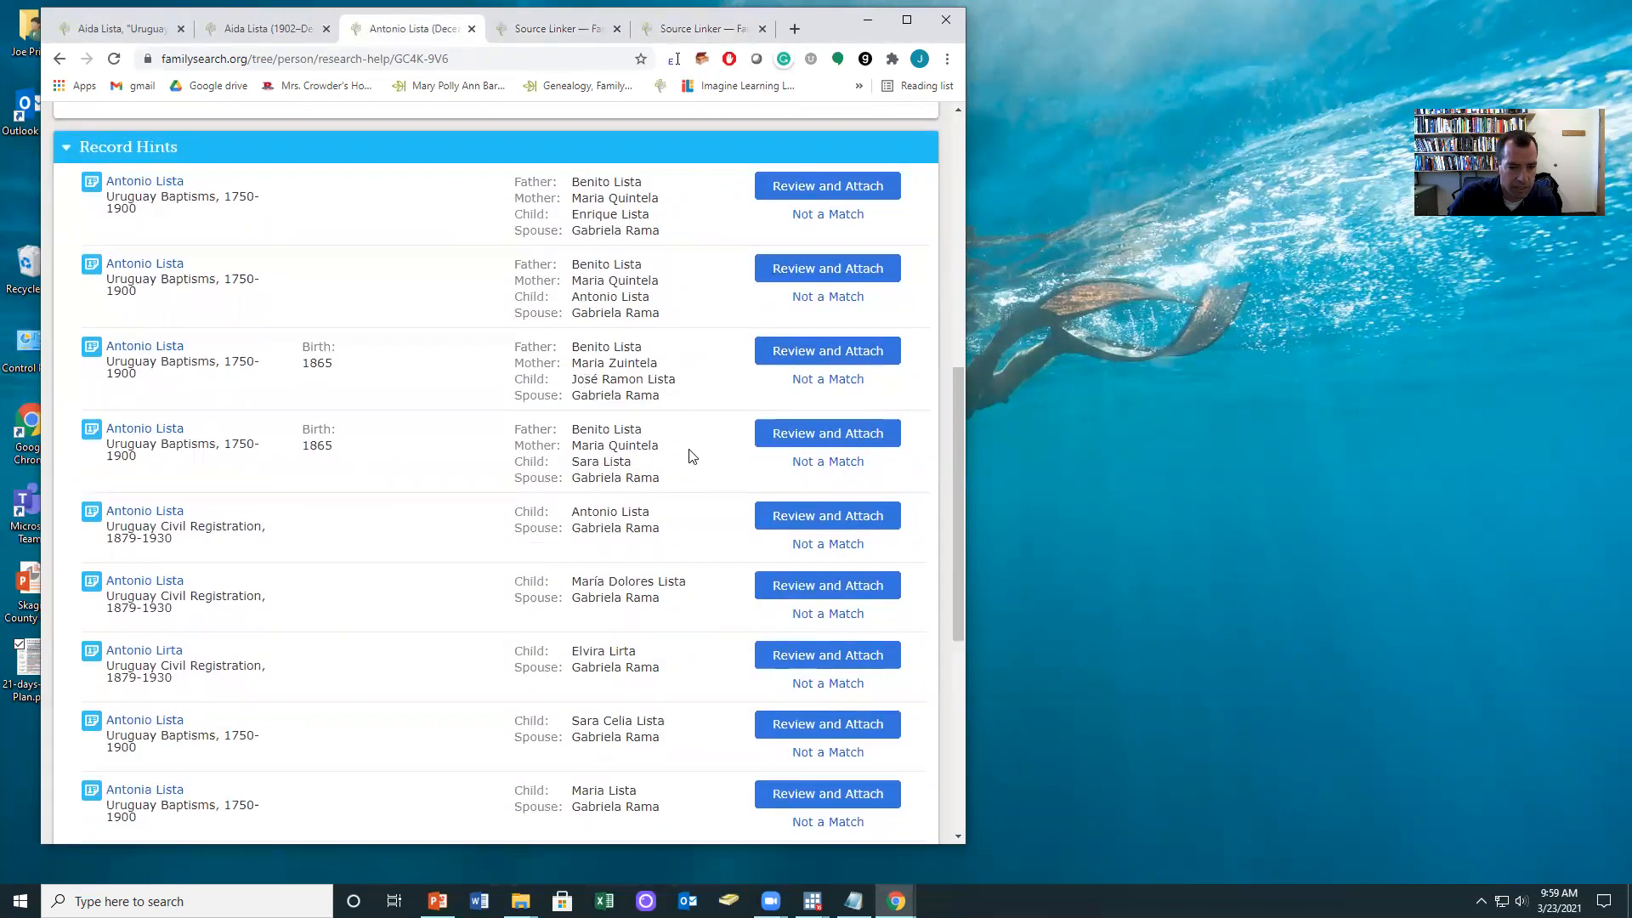
pyautogui.scroll(-1, 692, 457)
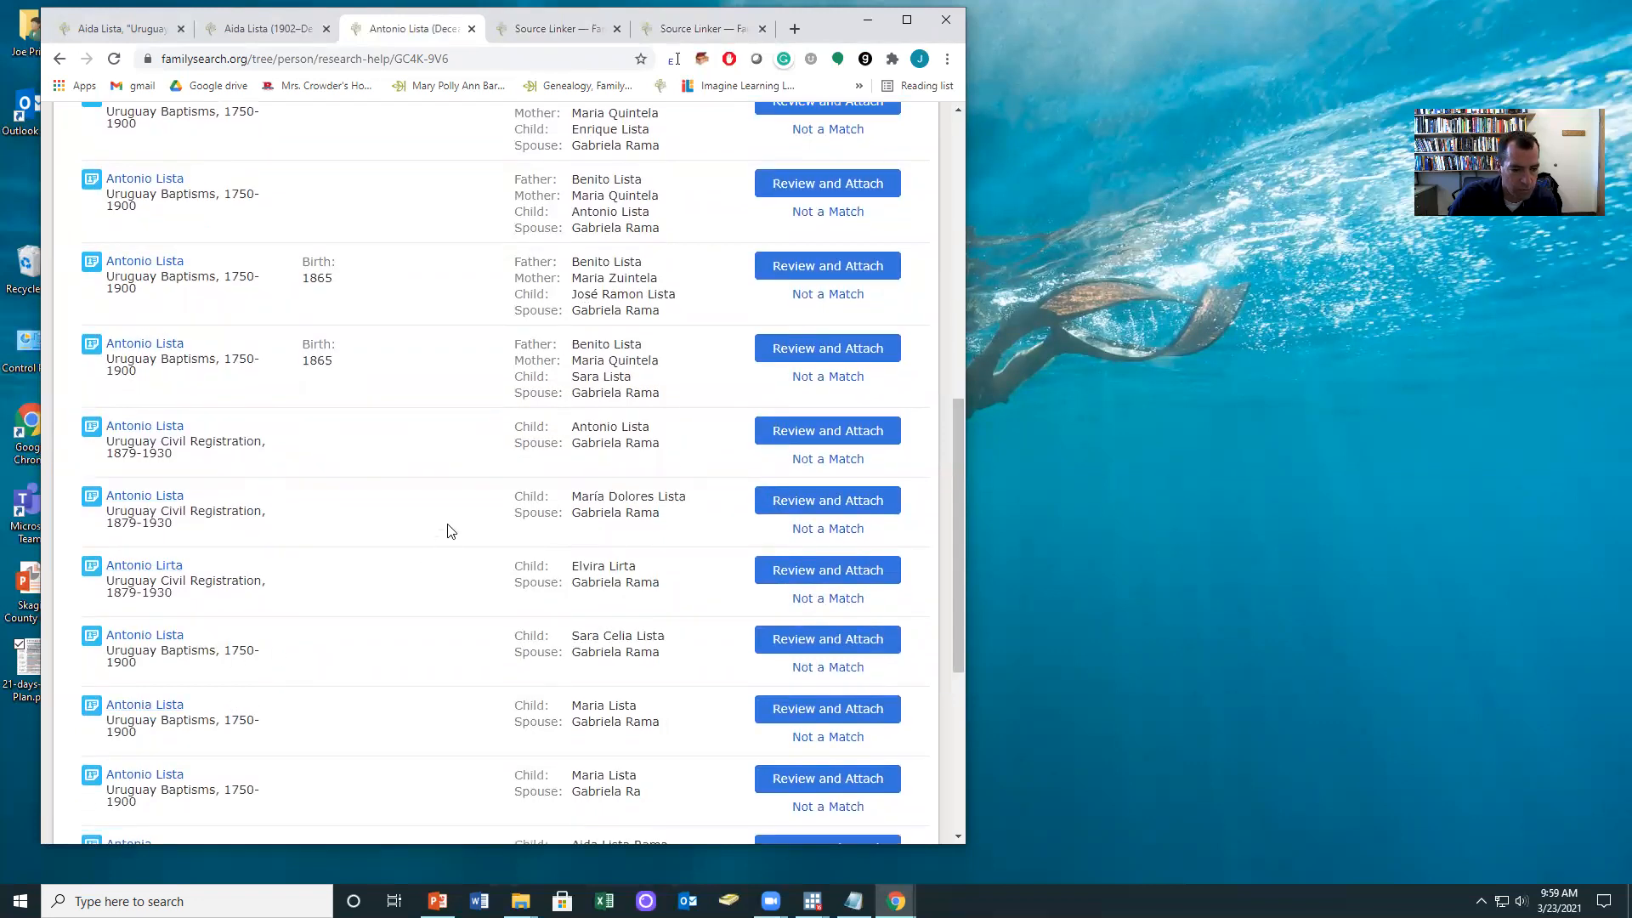
pyautogui.scroll(-3, 449, 532)
pyautogui.scroll(2, 449, 531)
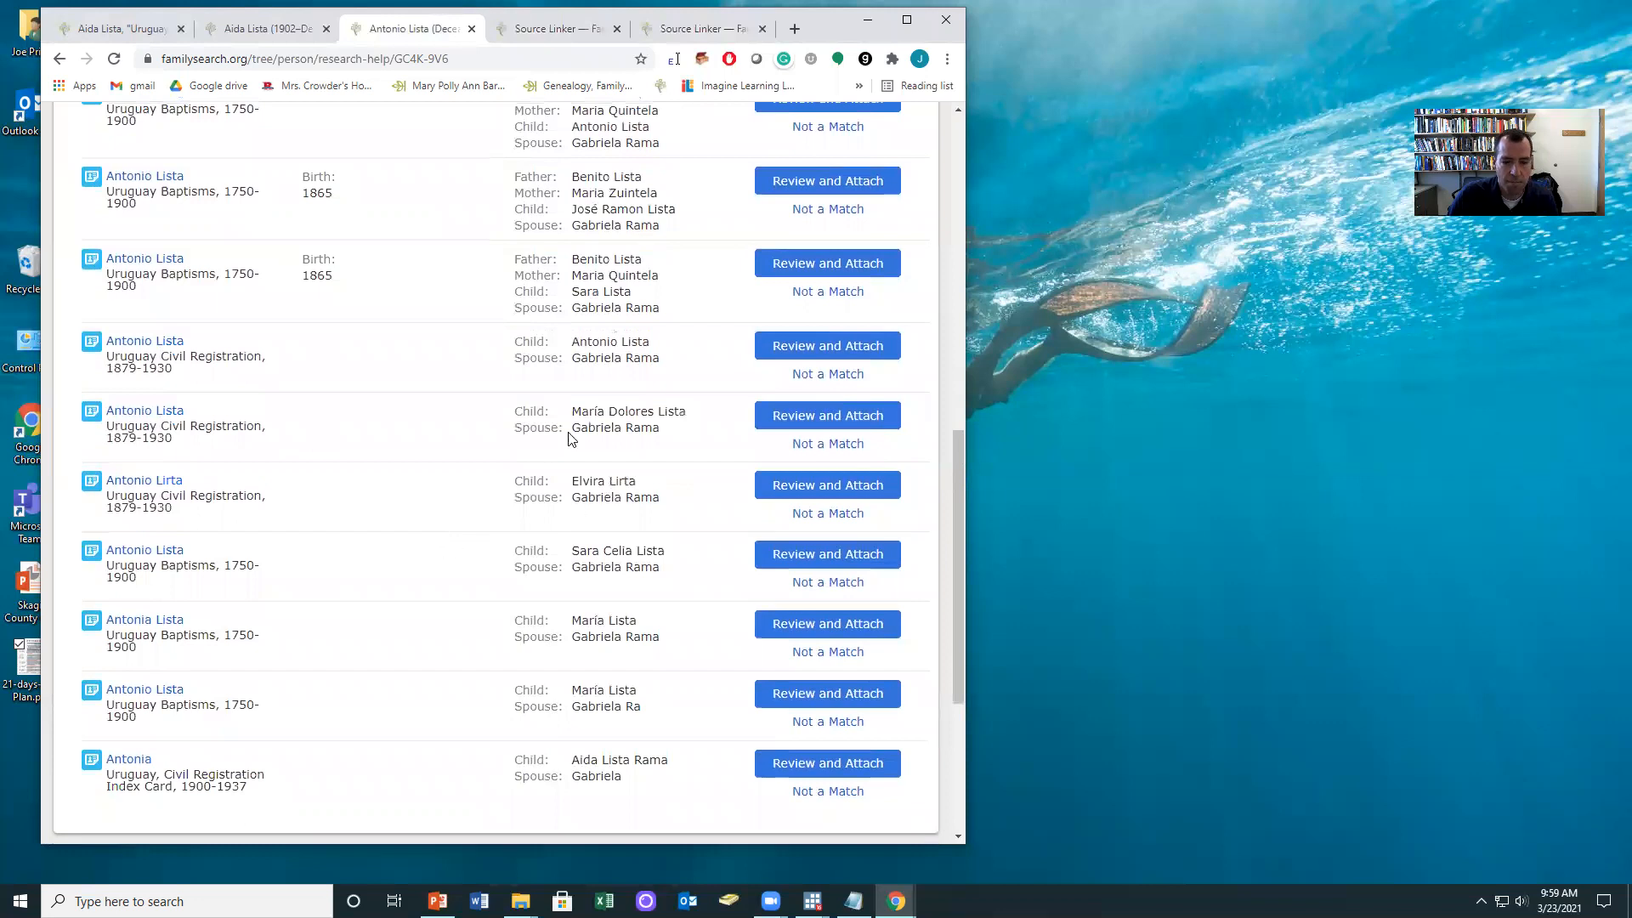
pyautogui.scroll(4, 502, 491)
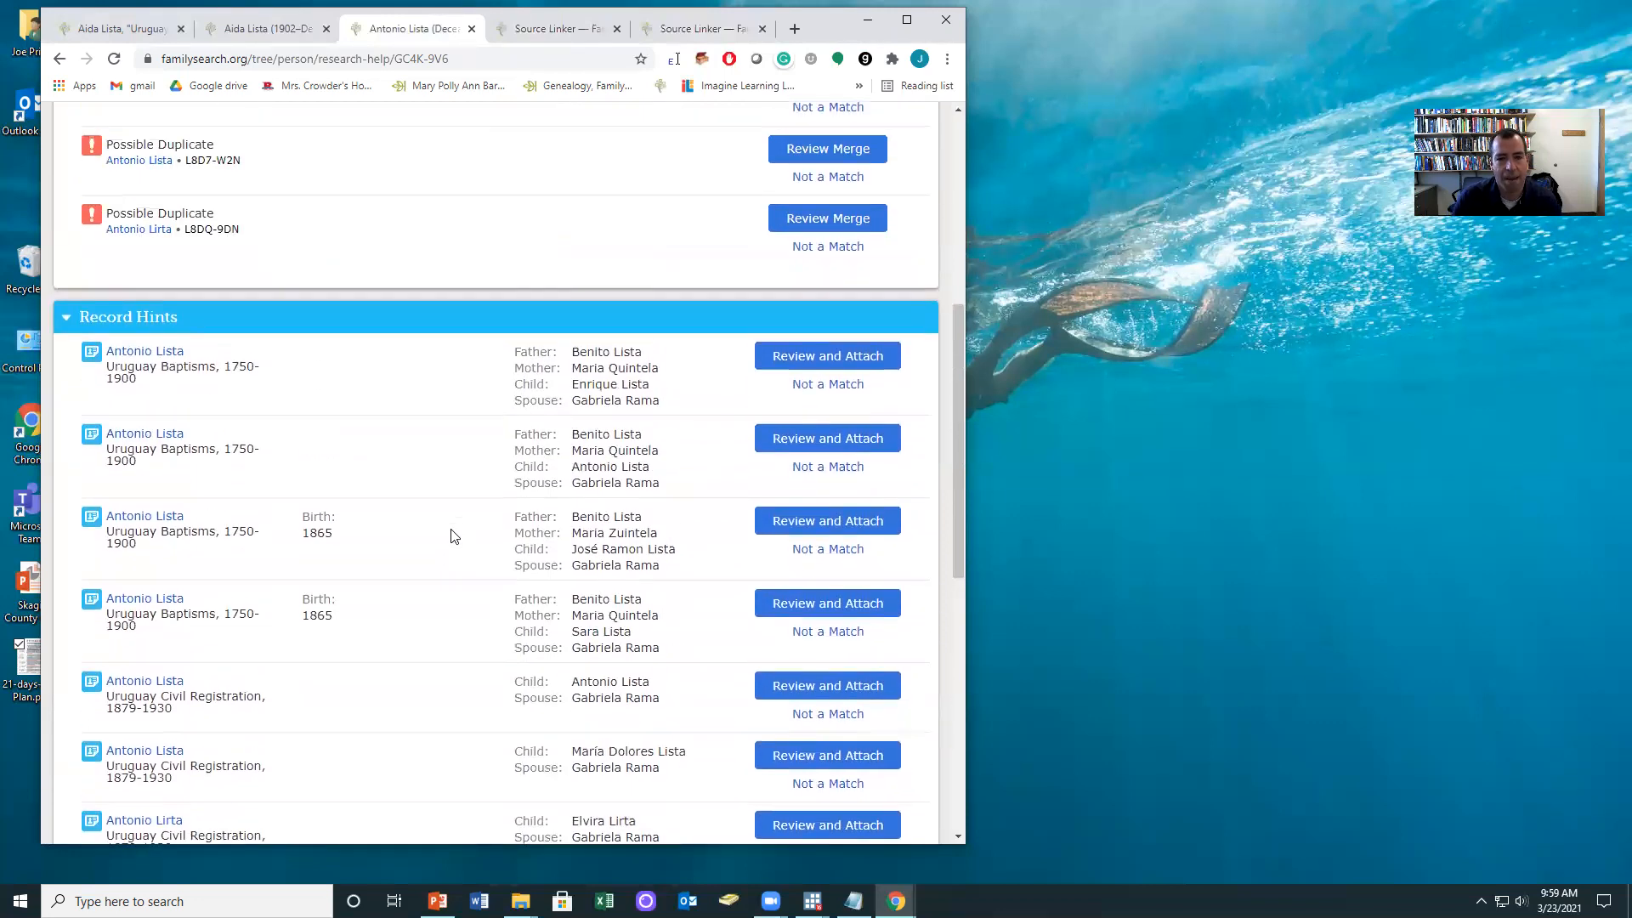
pyautogui.scroll(4, 450, 536)
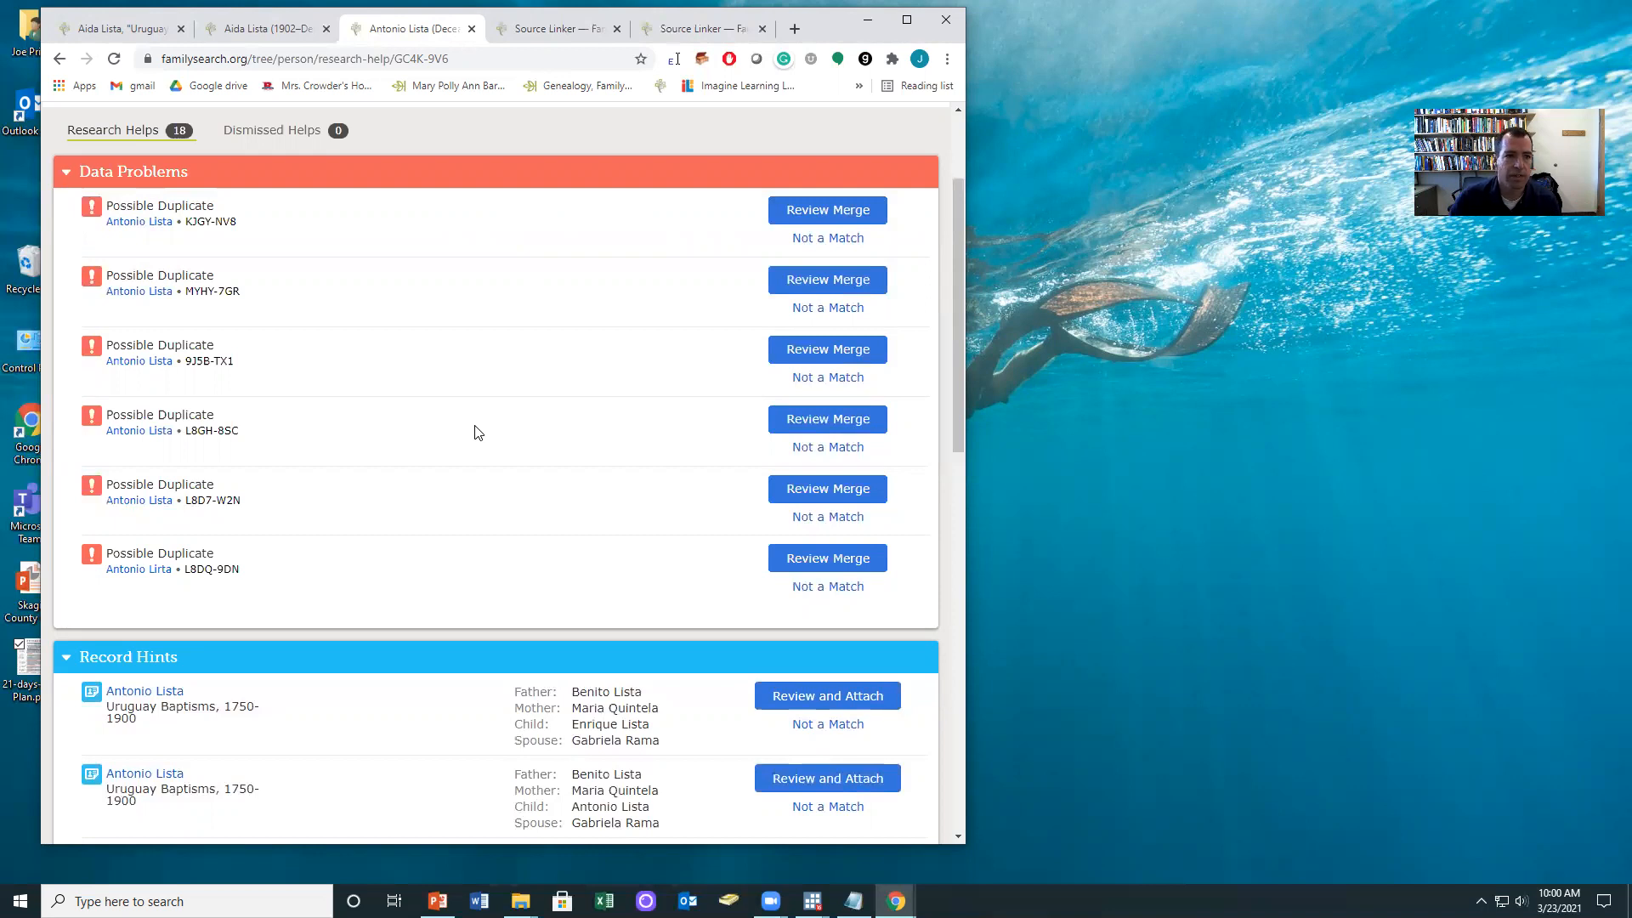
# Close the daughter's baptism record to return to the Uruguay Baptisms search results and refresh the results
pyautogui.click(110, 29)
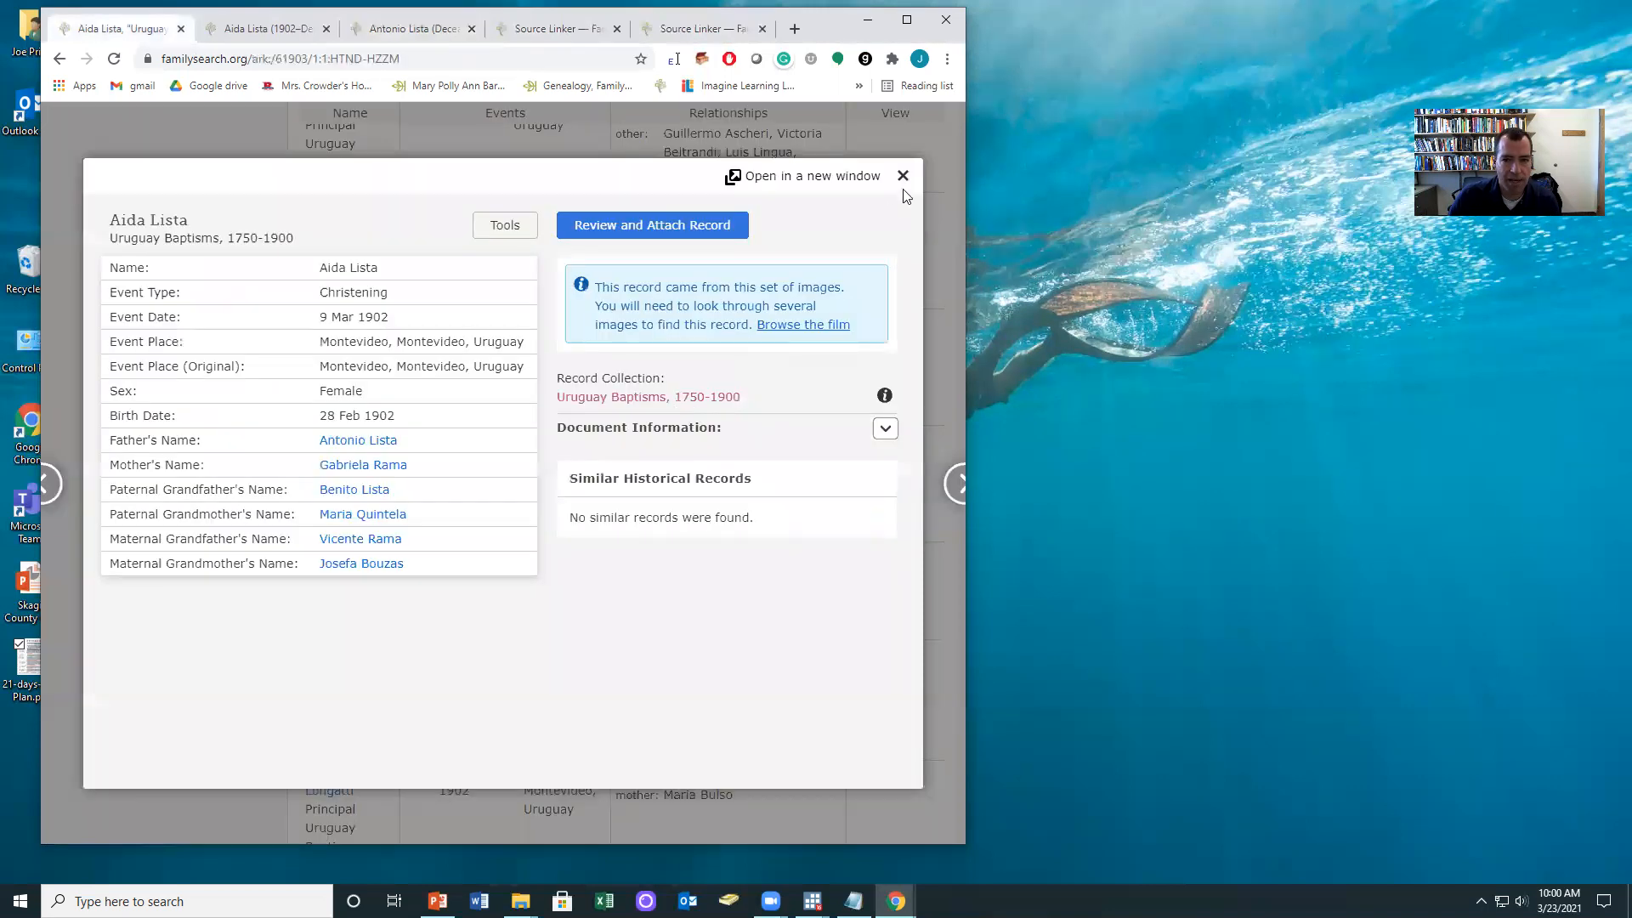
pyautogui.click(902, 175)
pyautogui.scroll(1, 275, 182)
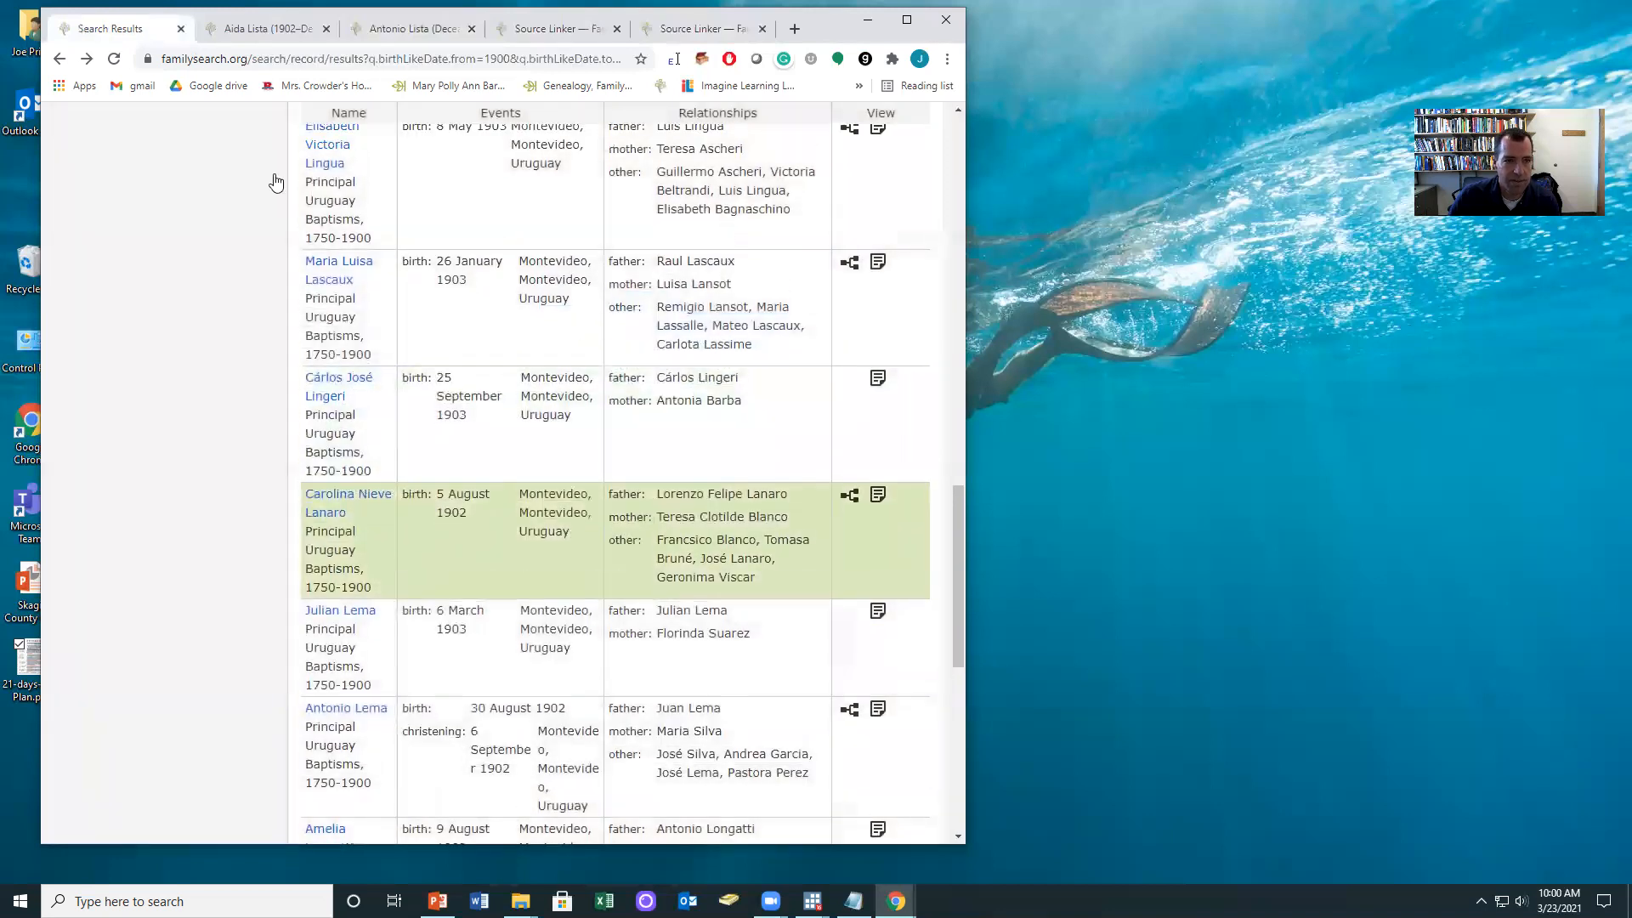
pyautogui.click(114, 59)
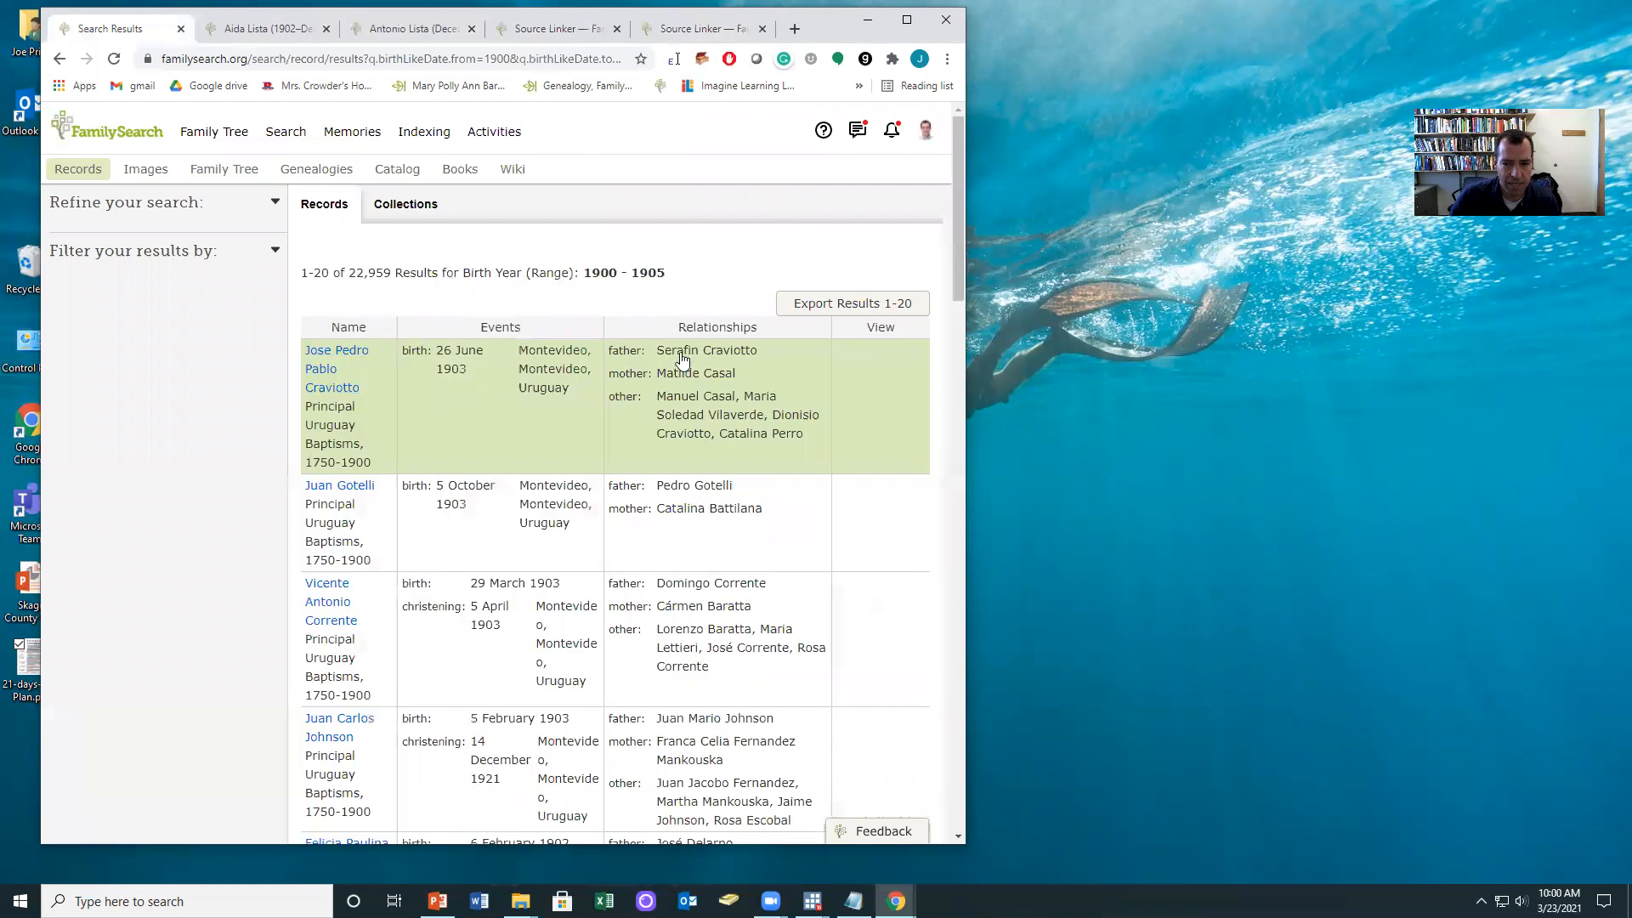
# Look through the first page of results for a record not yet in the tree and open the last girl's record in a new tab
pyautogui.scroll(-3, 683, 361)
pyautogui.moveTo(957, 277); pyautogui.dragTo(934, 661)
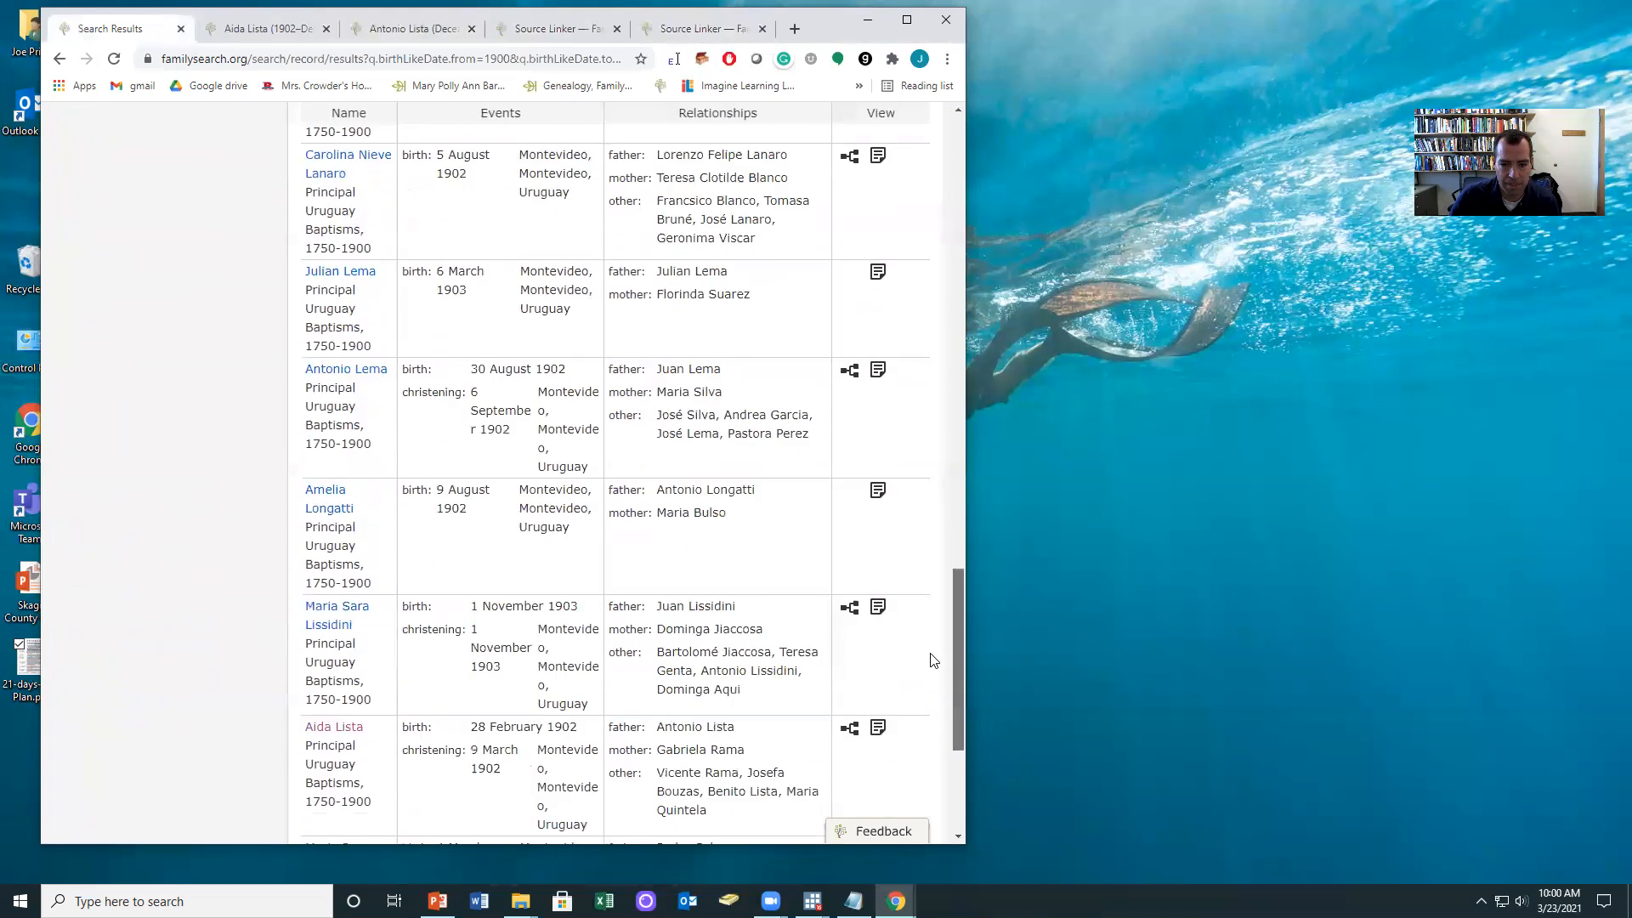
pyautogui.scroll(-4, 933, 661)
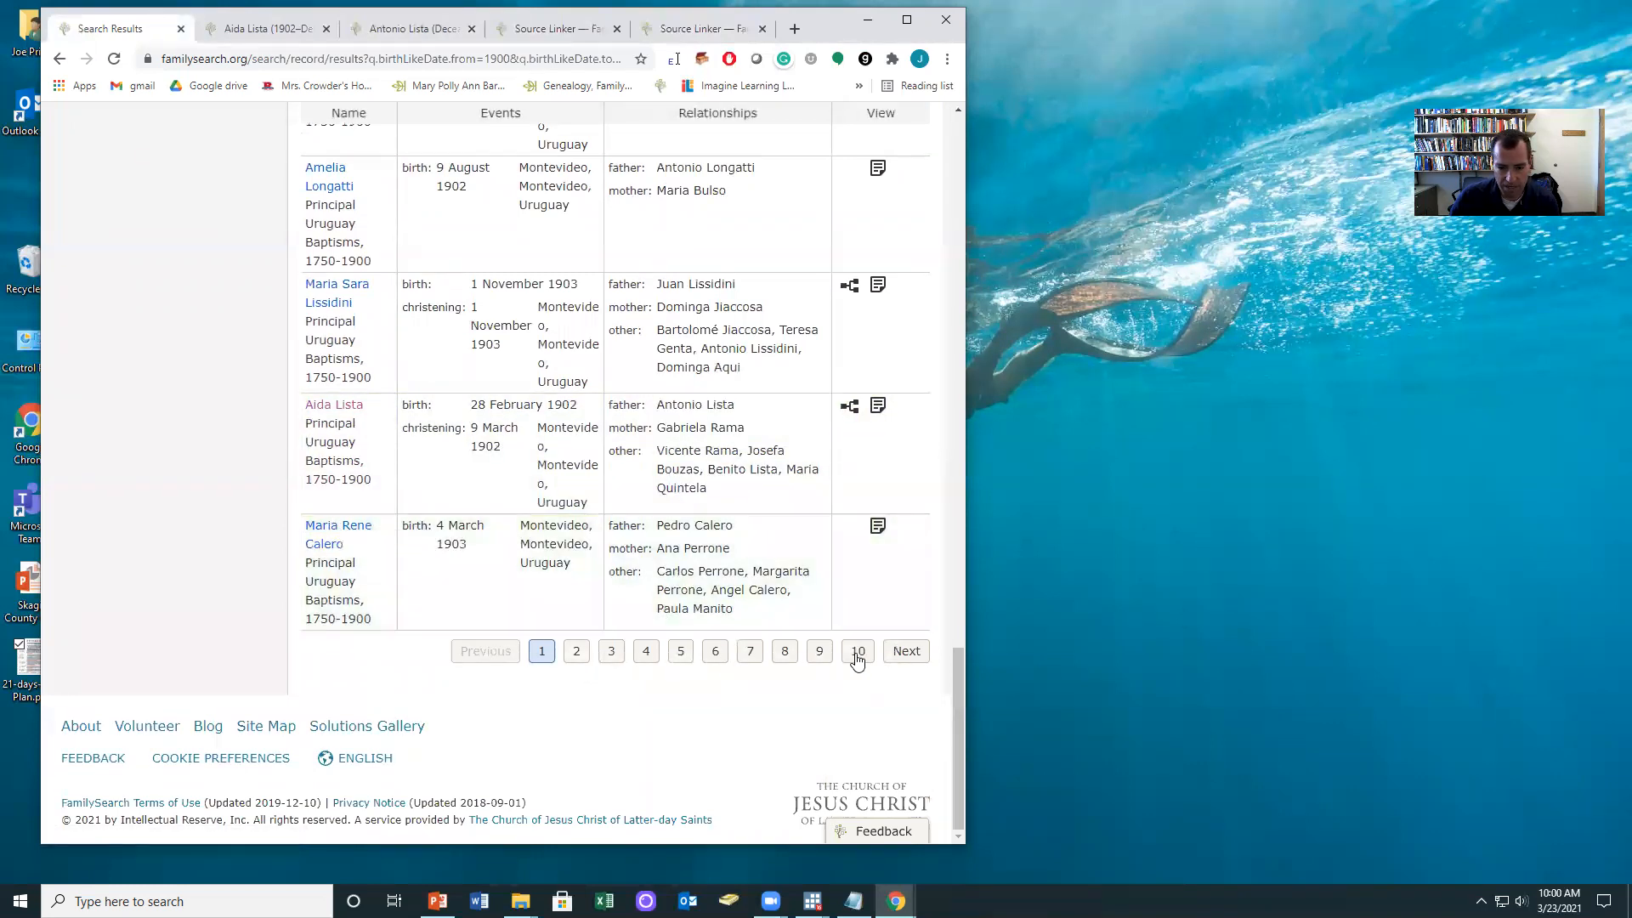
pyautogui.moveTo(957, 702); pyautogui.dragTo(981, 217)
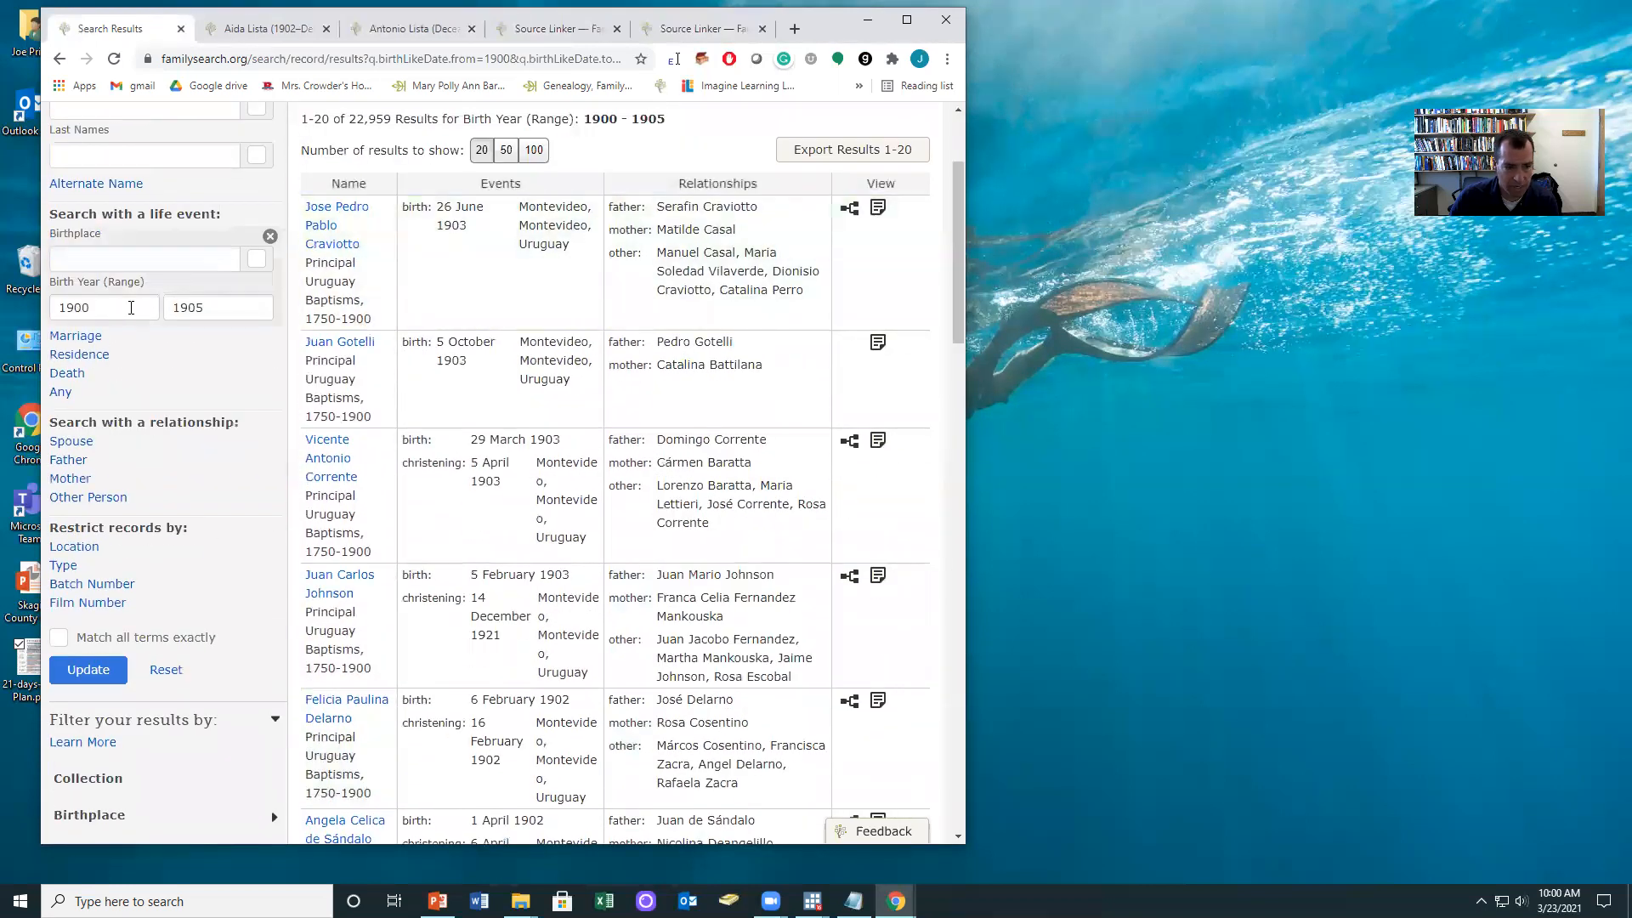
pyautogui.scroll(3, 189, 357)
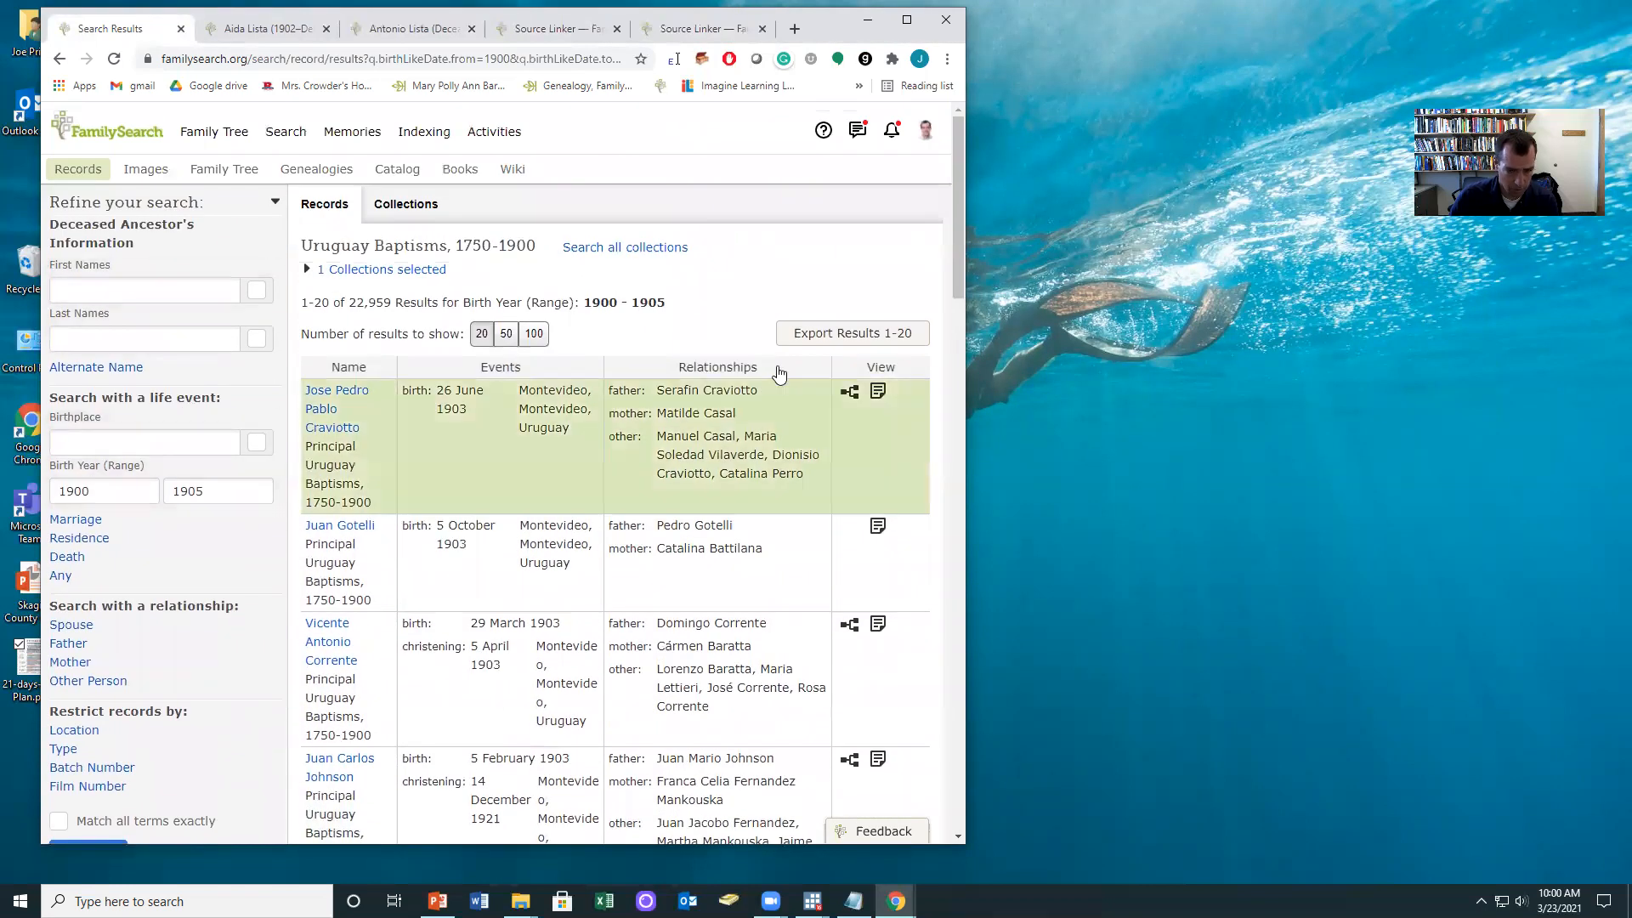
pyautogui.moveTo(959, 242); pyautogui.dragTo(933, 775)
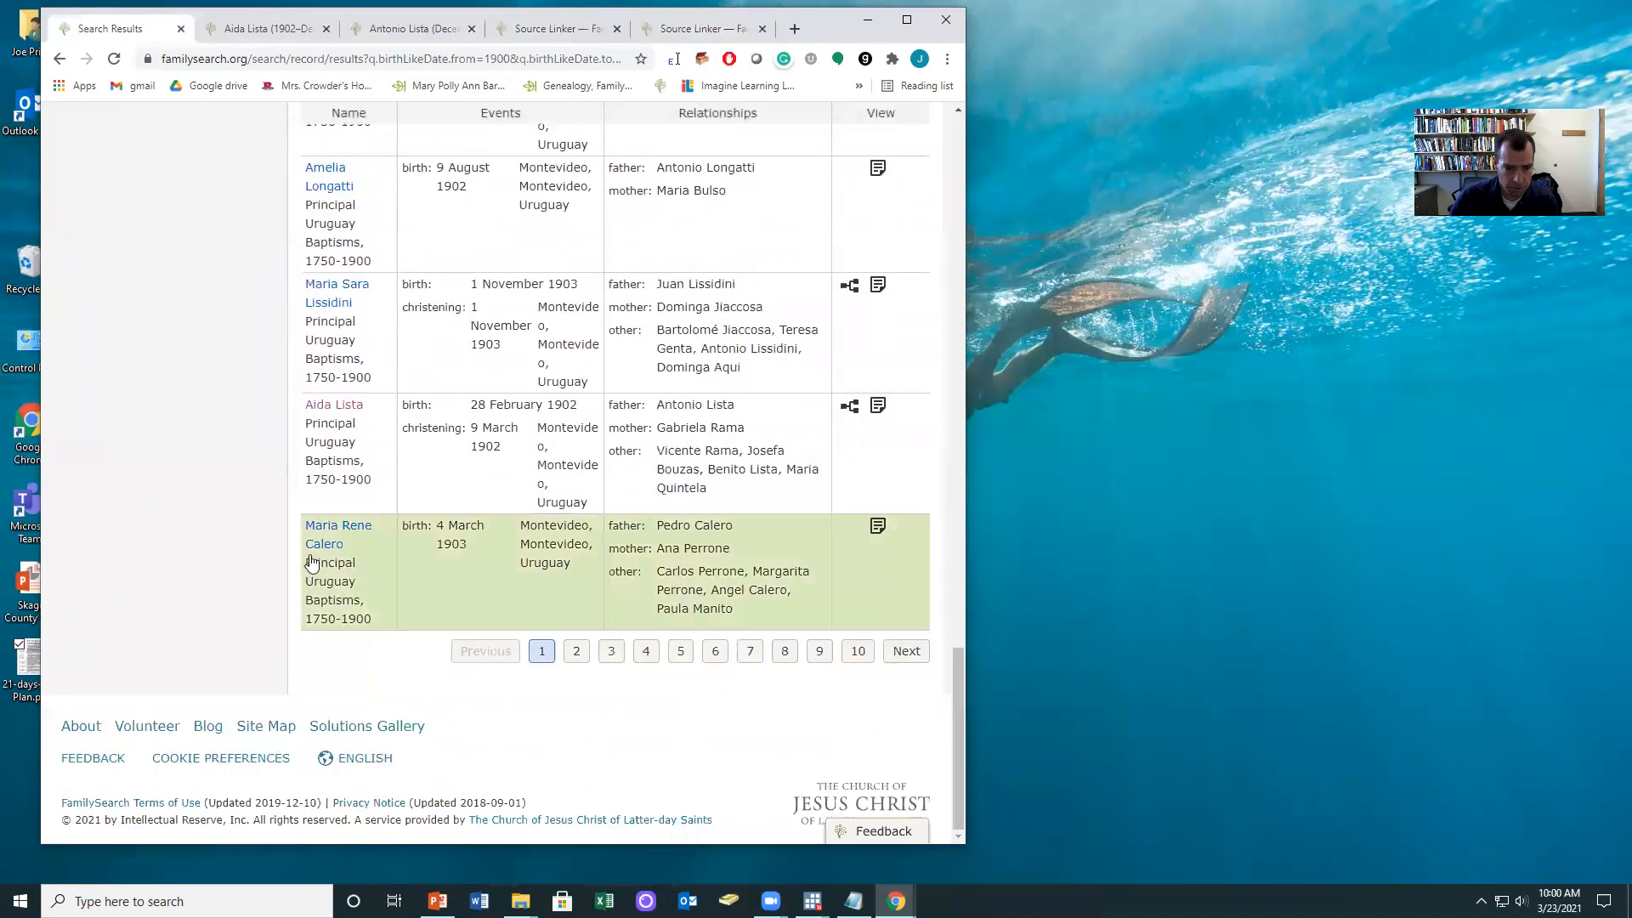
pyautogui.click(313, 536)
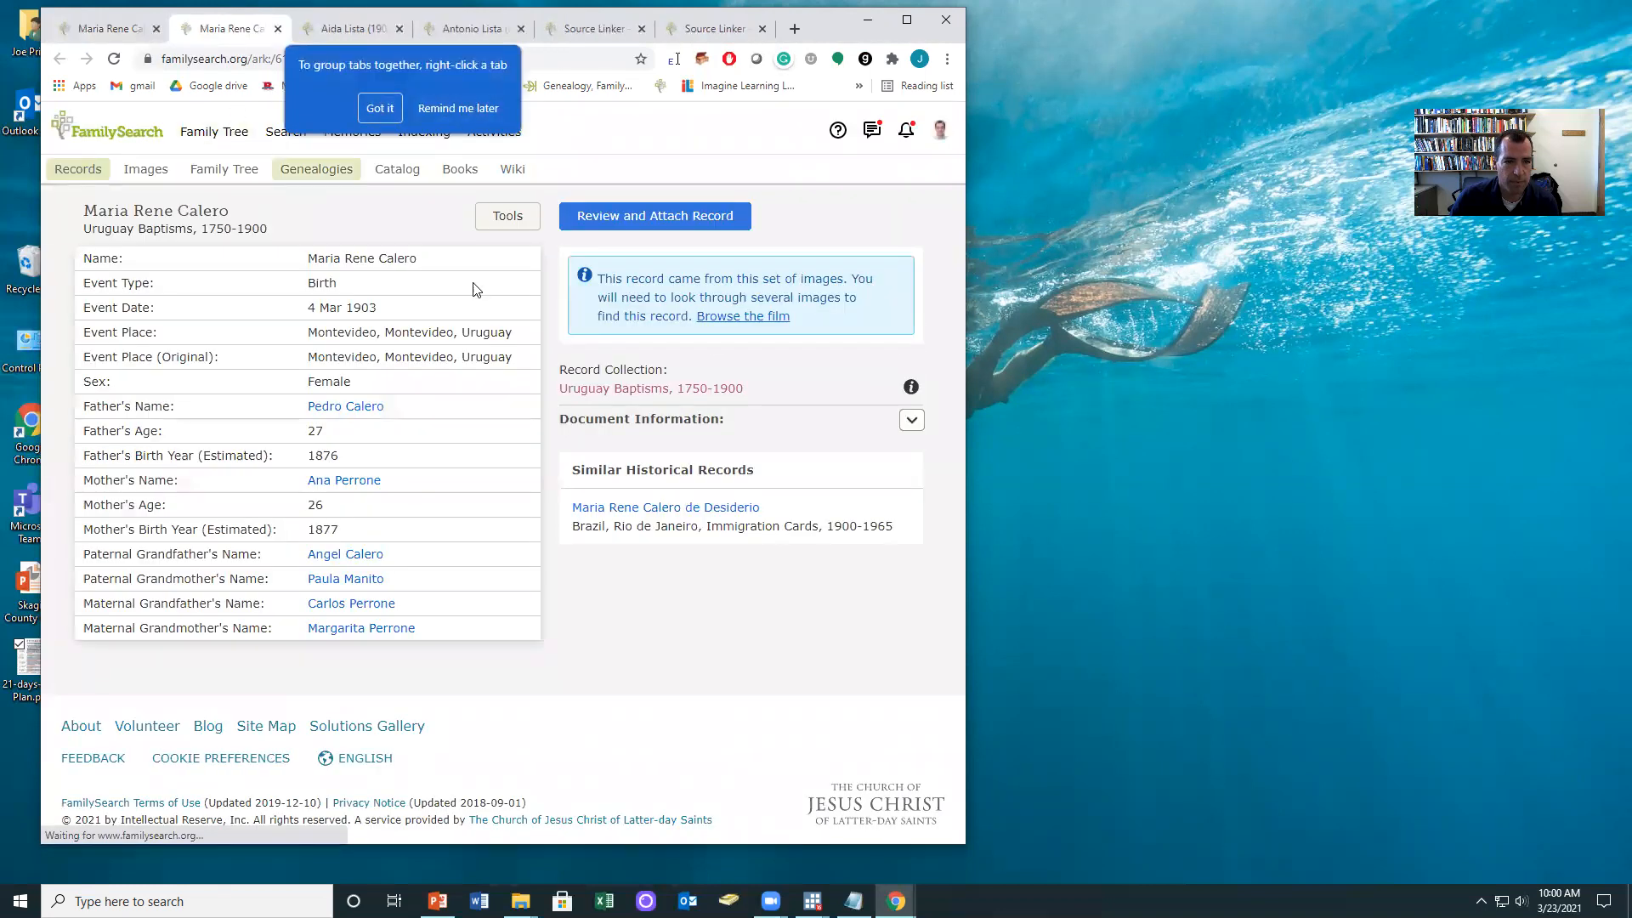
# Move the new girl's tab into its own browser window and place her record details beside the tree page with the recent people list open
pyautogui.click(620, 219)
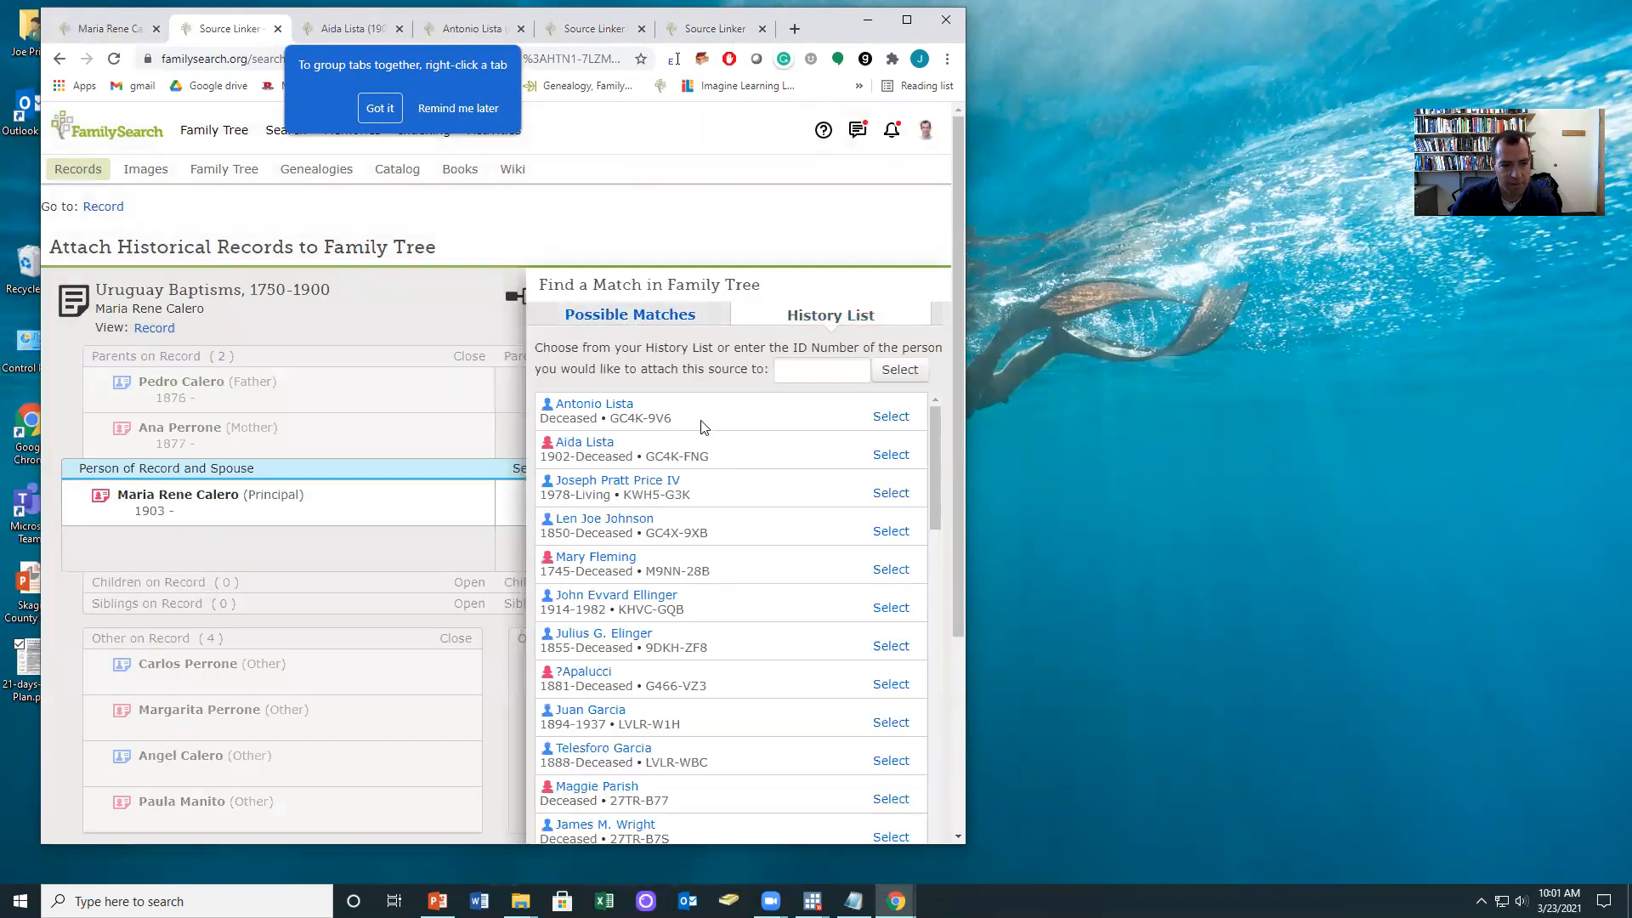
pyautogui.moveTo(236, 35); pyautogui.dragTo(974, 25)
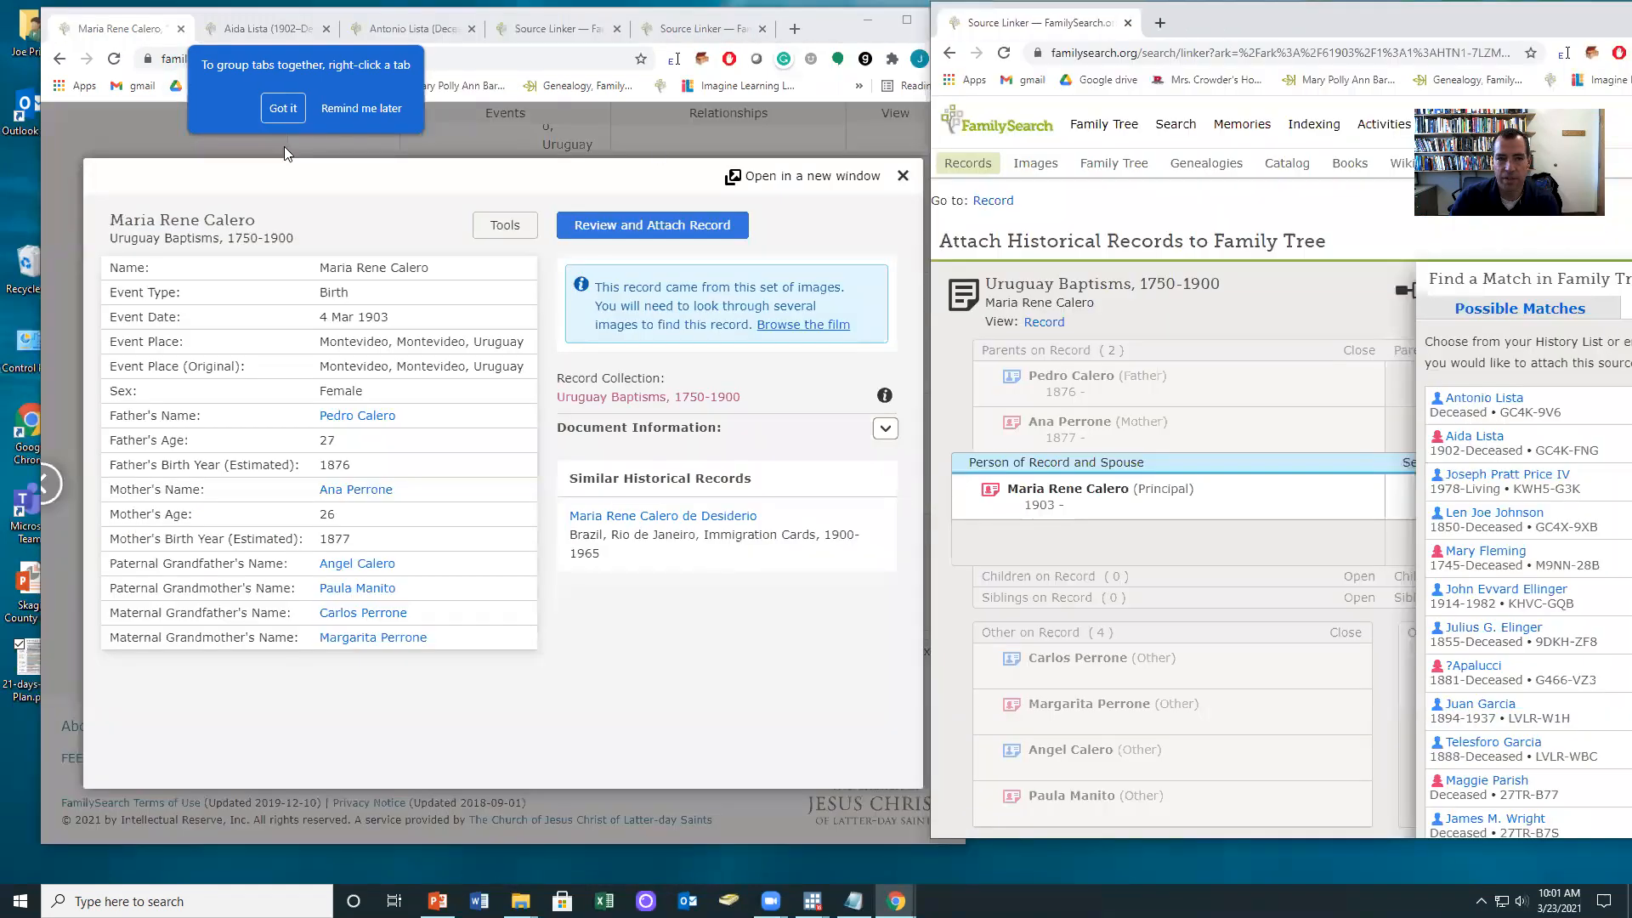
pyautogui.click(252, 32)
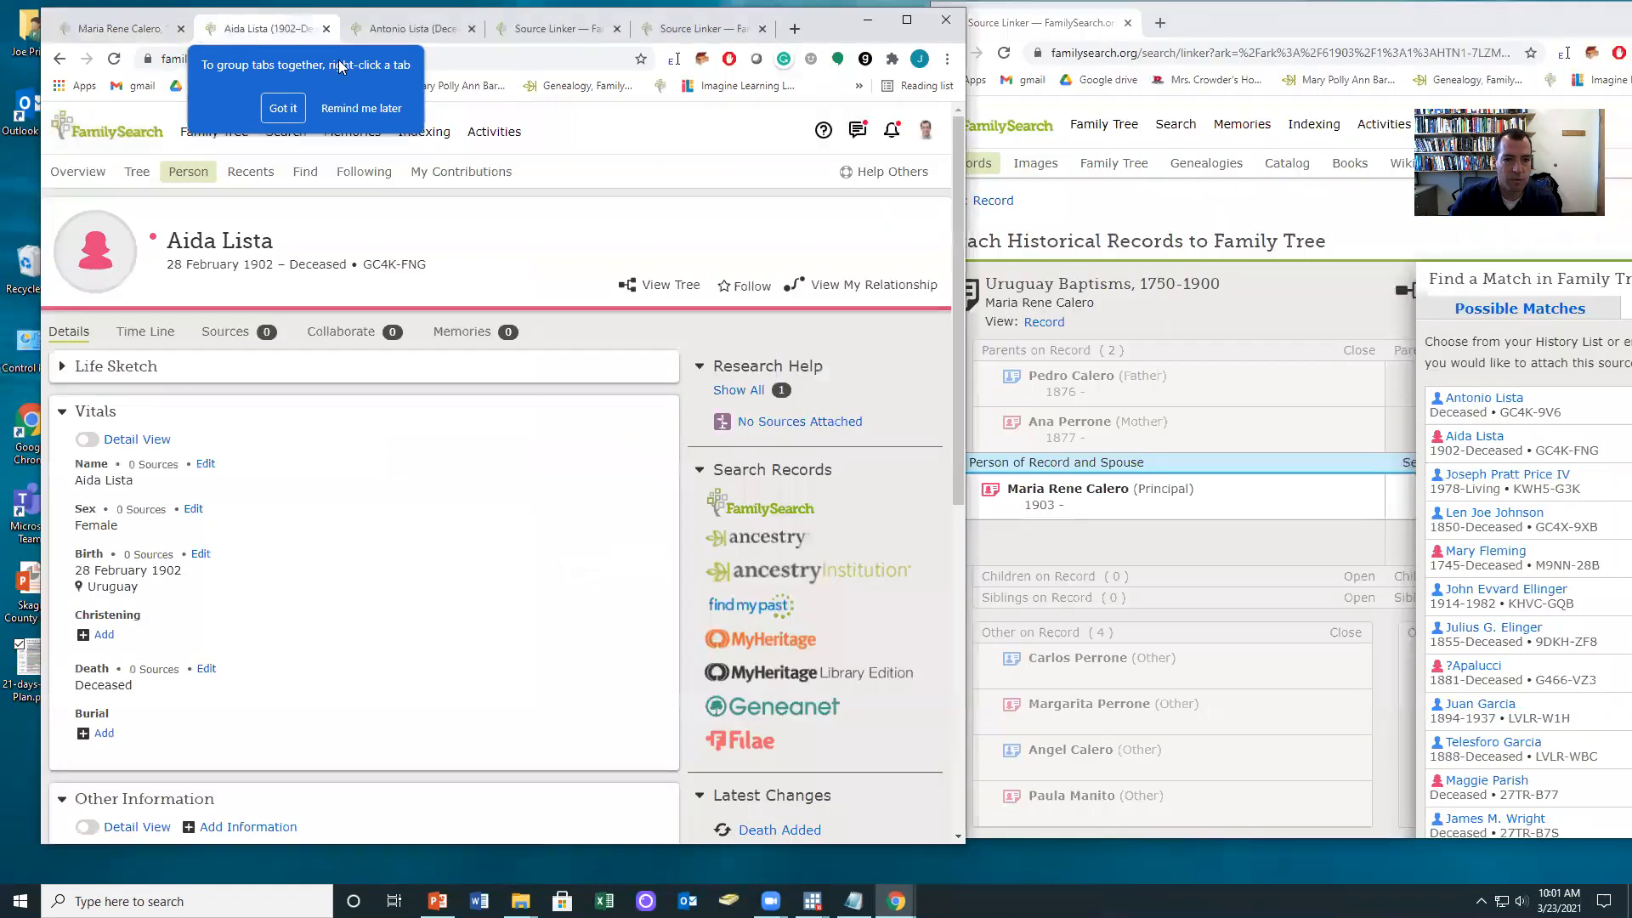
pyautogui.click(255, 177)
pyautogui.click(969, 91)
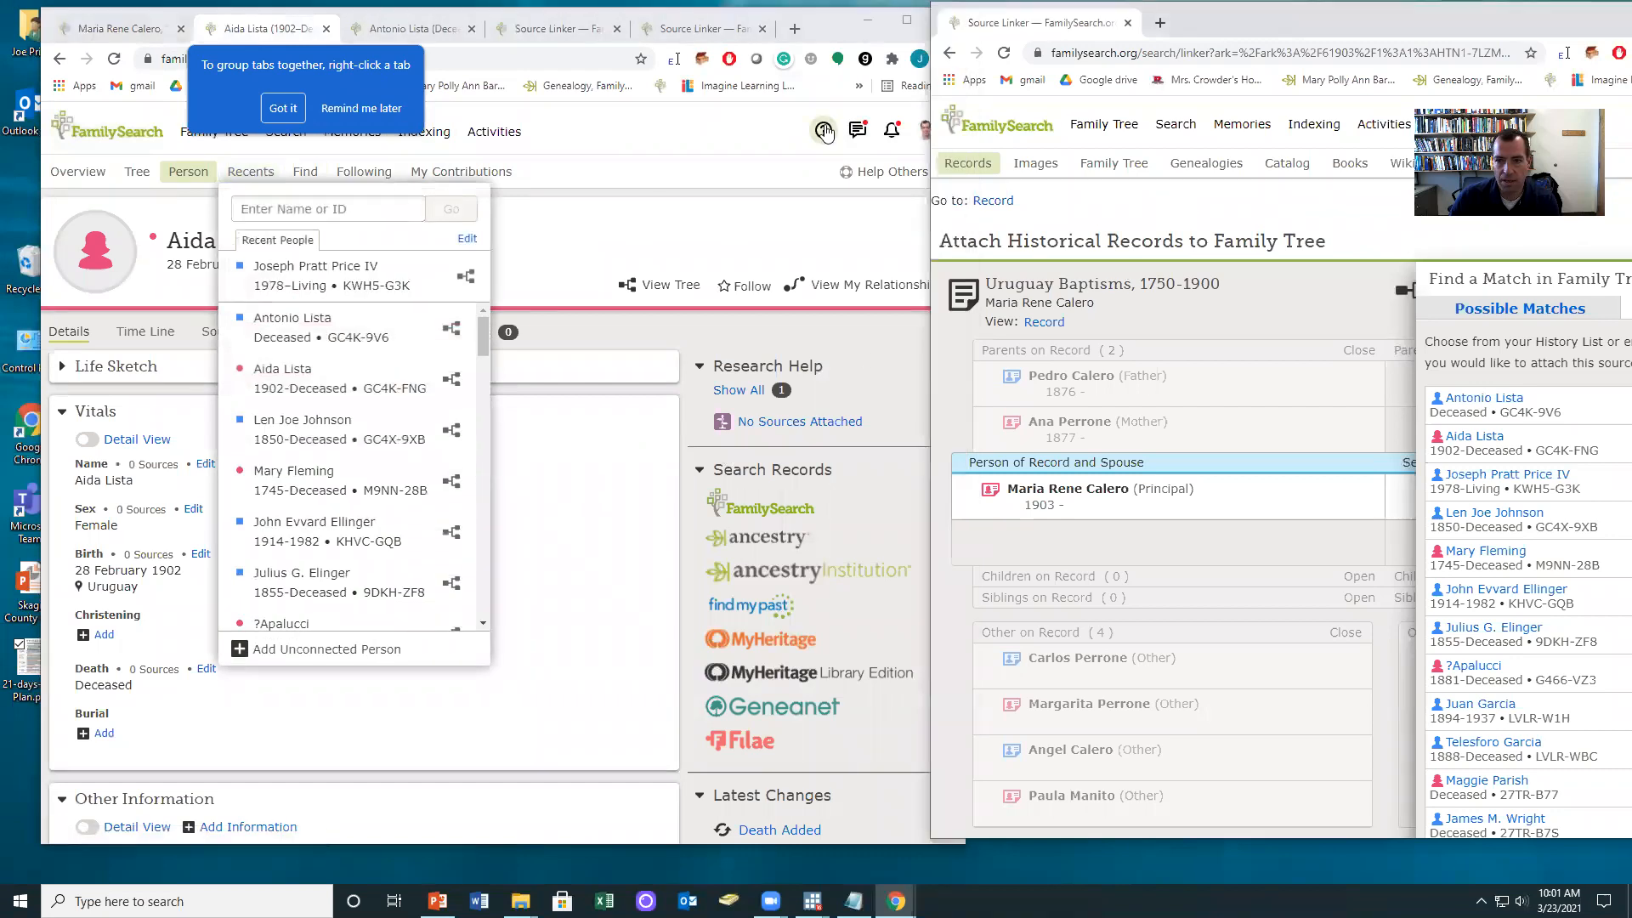
pyautogui.click(949, 54)
pyautogui.moveTo(931, 123); pyautogui.dragTo(813, 123)
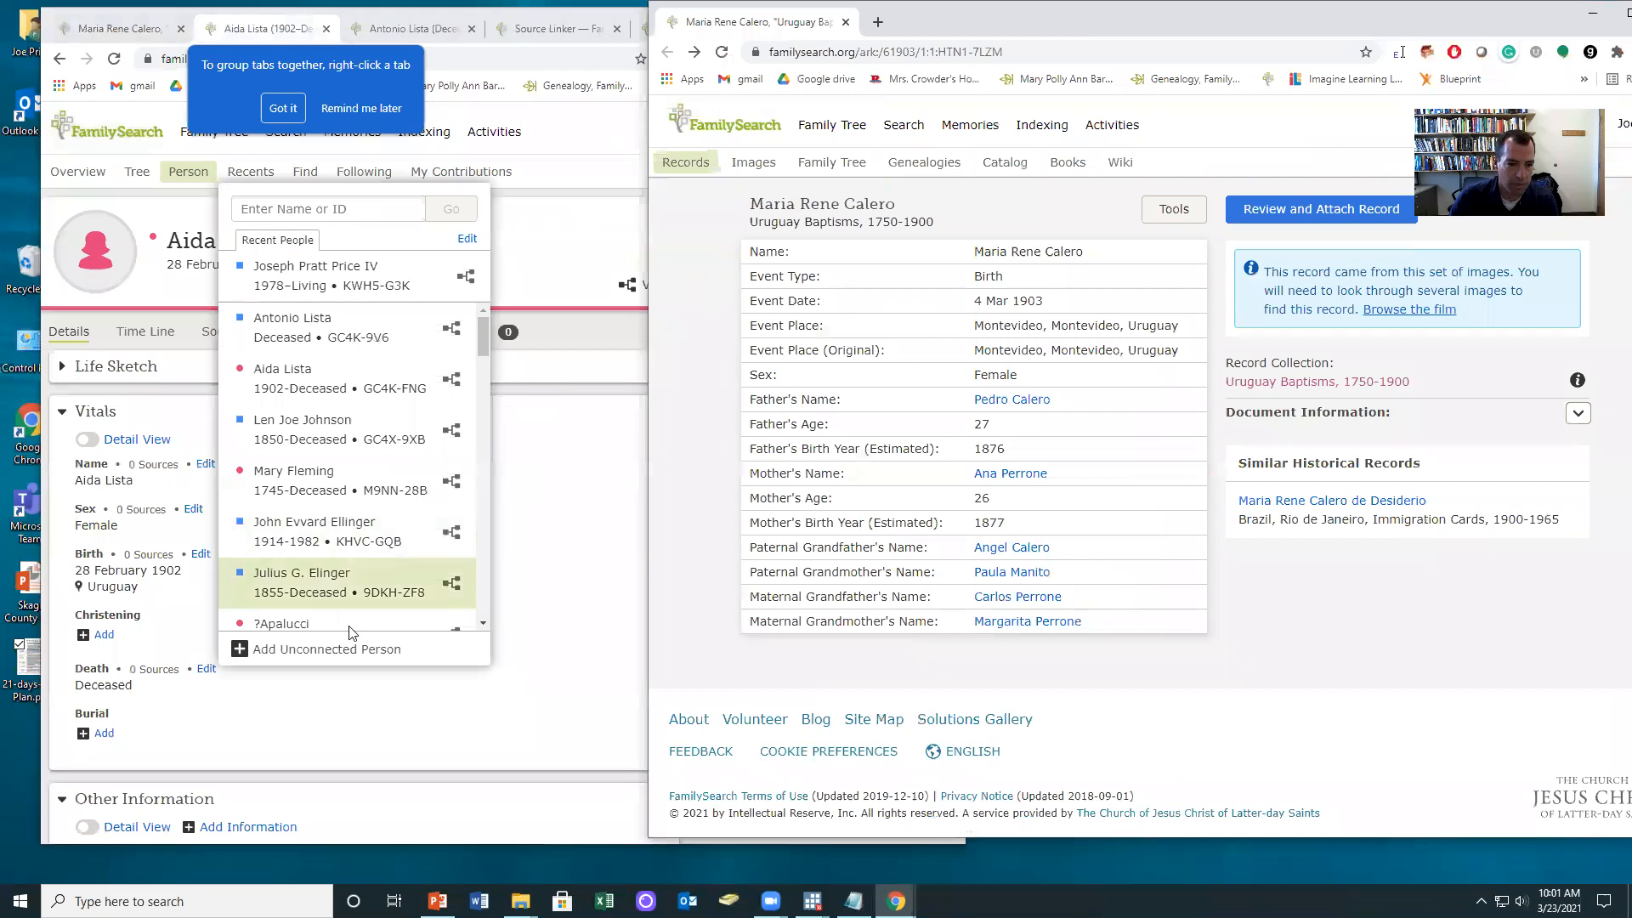
# Start adding an unconnected person and enter the girl's first and last names copied from the baptism record
pyautogui.click(322, 655)
pyautogui.click(1083, 252)
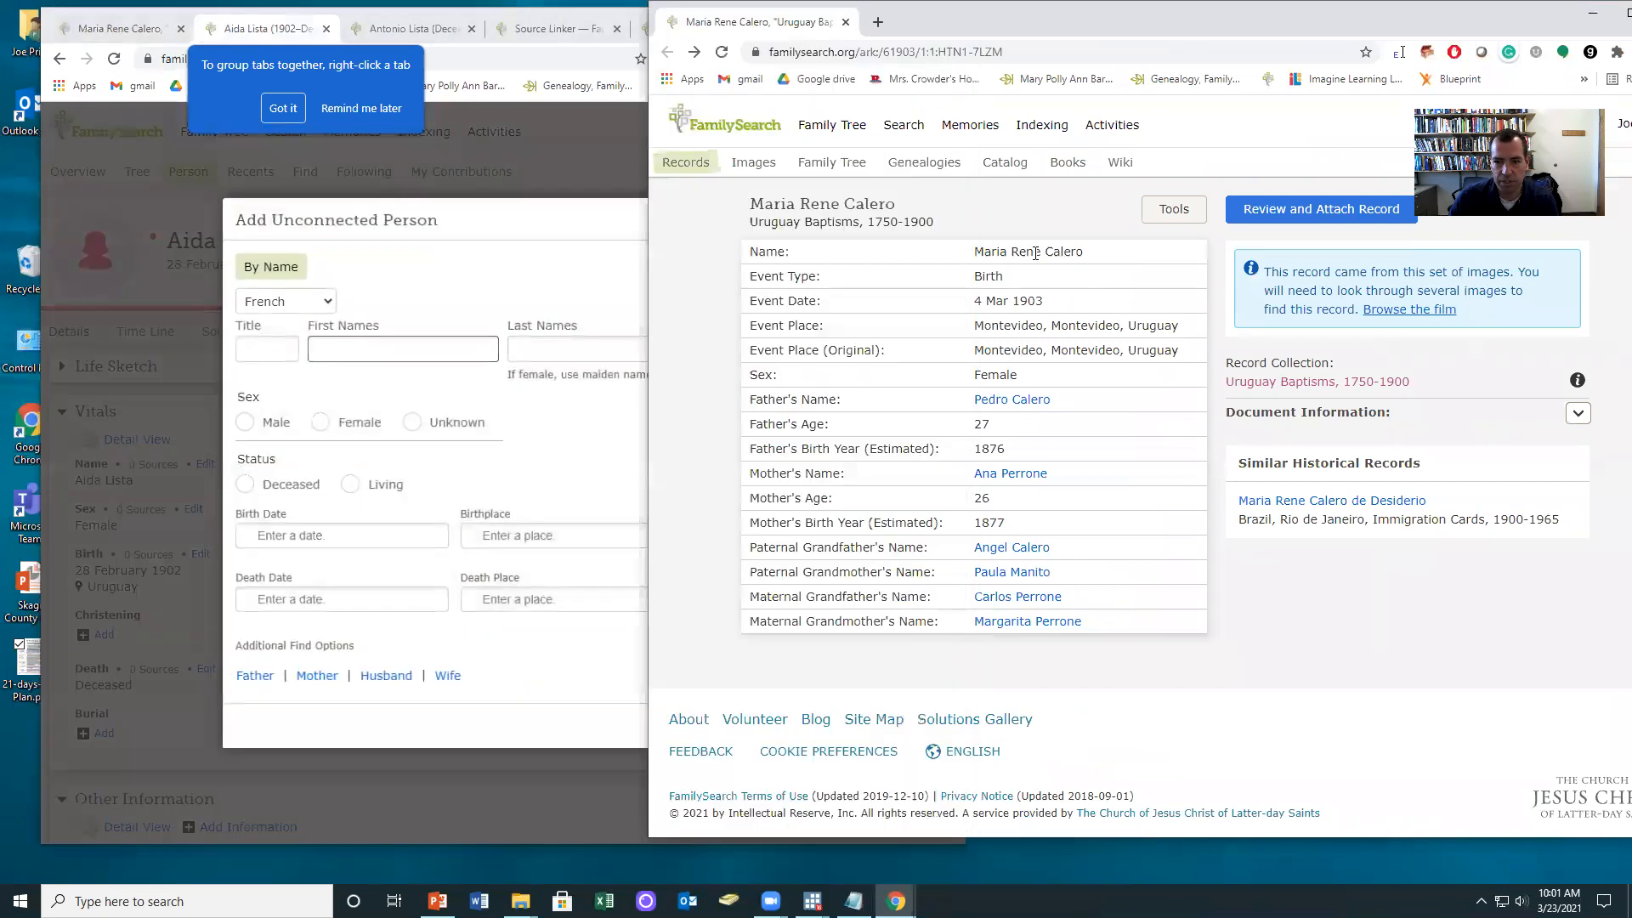
pyautogui.moveTo(1084, 251); pyautogui.dragTo(979, 253)
pyautogui.click(319, 347)
pyautogui.write('Maria Rene Calero')
pyautogui.moveTo(473, 350); pyautogui.dragTo(396, 347)
pyautogui.hotkey('ctrl', 'x')
pyautogui.click(561, 346)
pyautogui.hotkey('ctrl', 'v')
# Set the person's sex to Female and status to Deceased, and fill in the standardized birth date from the record
pyautogui.click(321, 423)
pyautogui.click(245, 485)
pyautogui.click(1121, 399)
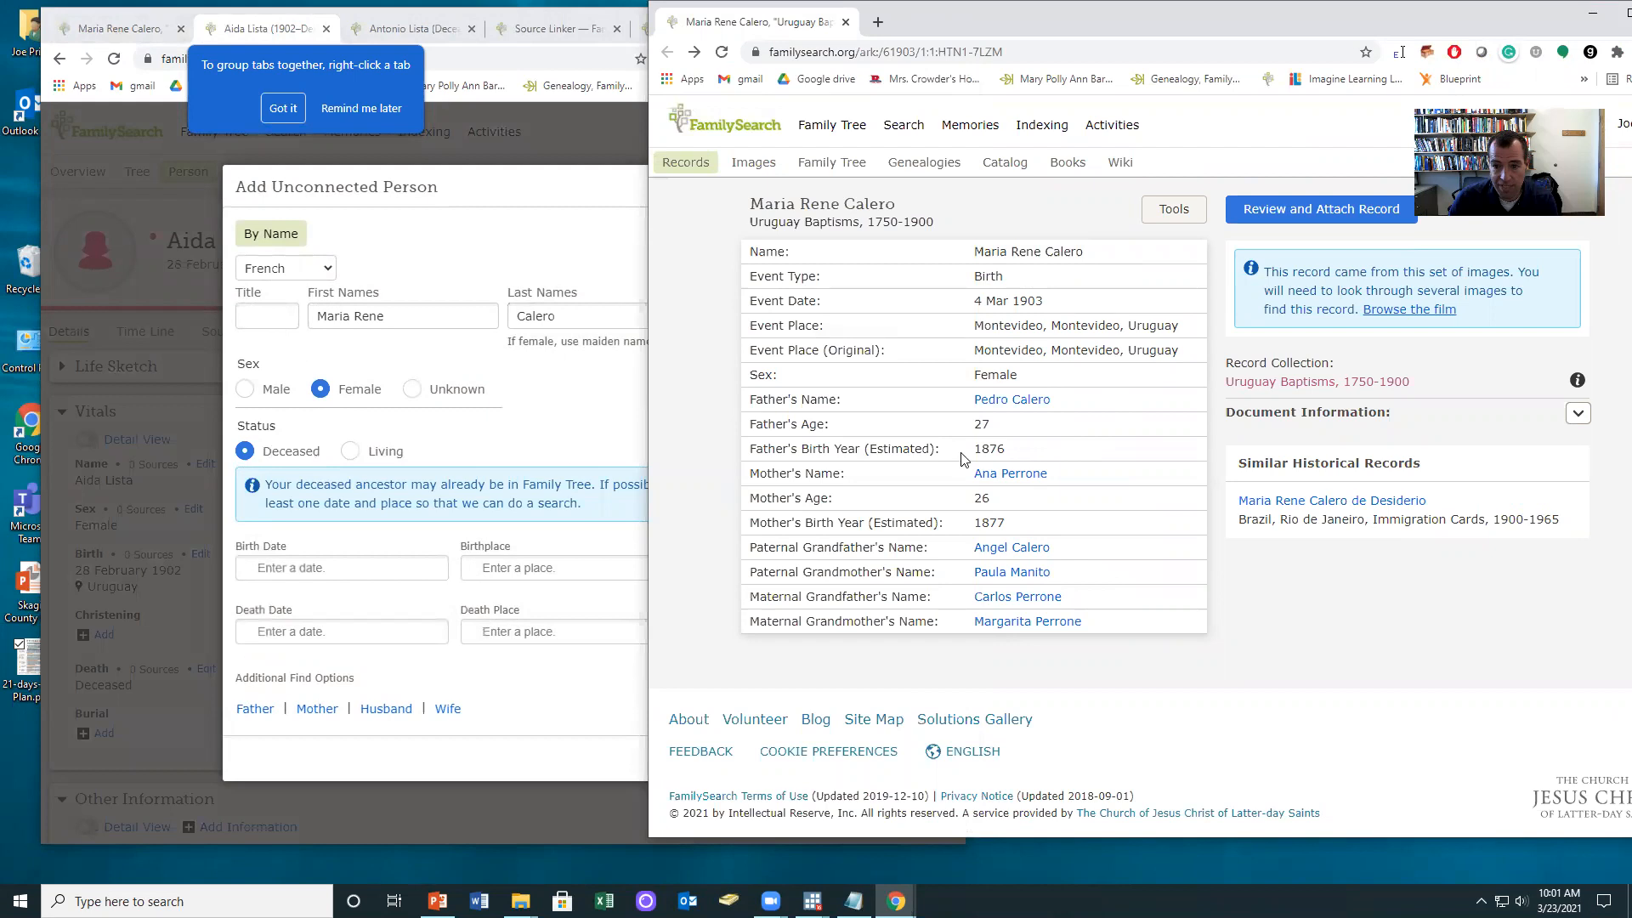
pyautogui.moveTo(1065, 304); pyautogui.dragTo(972, 302)
pyautogui.click(284, 567)
pyautogui.hotkey('ctrl', 'v')
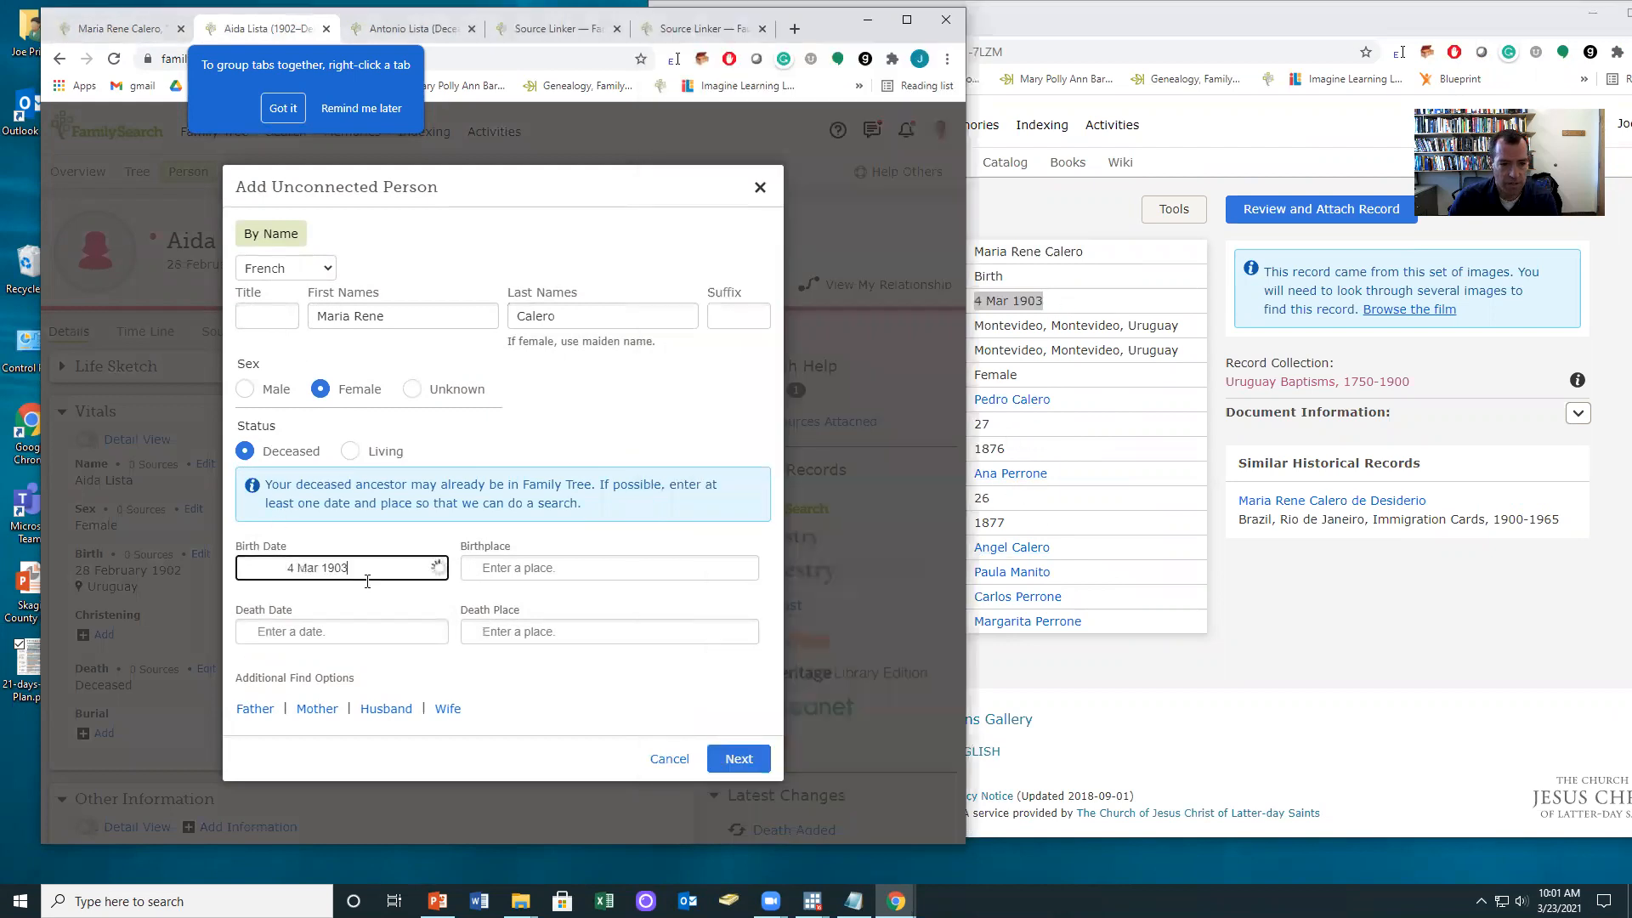
pyautogui.click(304, 643)
# Copy the event place from the record and enter the standardized birthplace Montevideo, Montevideo, Uruguay
pyautogui.moveTo(1175, 323); pyautogui.dragTo(971, 330)
pyautogui.hotkey('ctrl', 'c')
pyautogui.click(486, 568)
pyautogui.hotkey('ctrl', 'v')
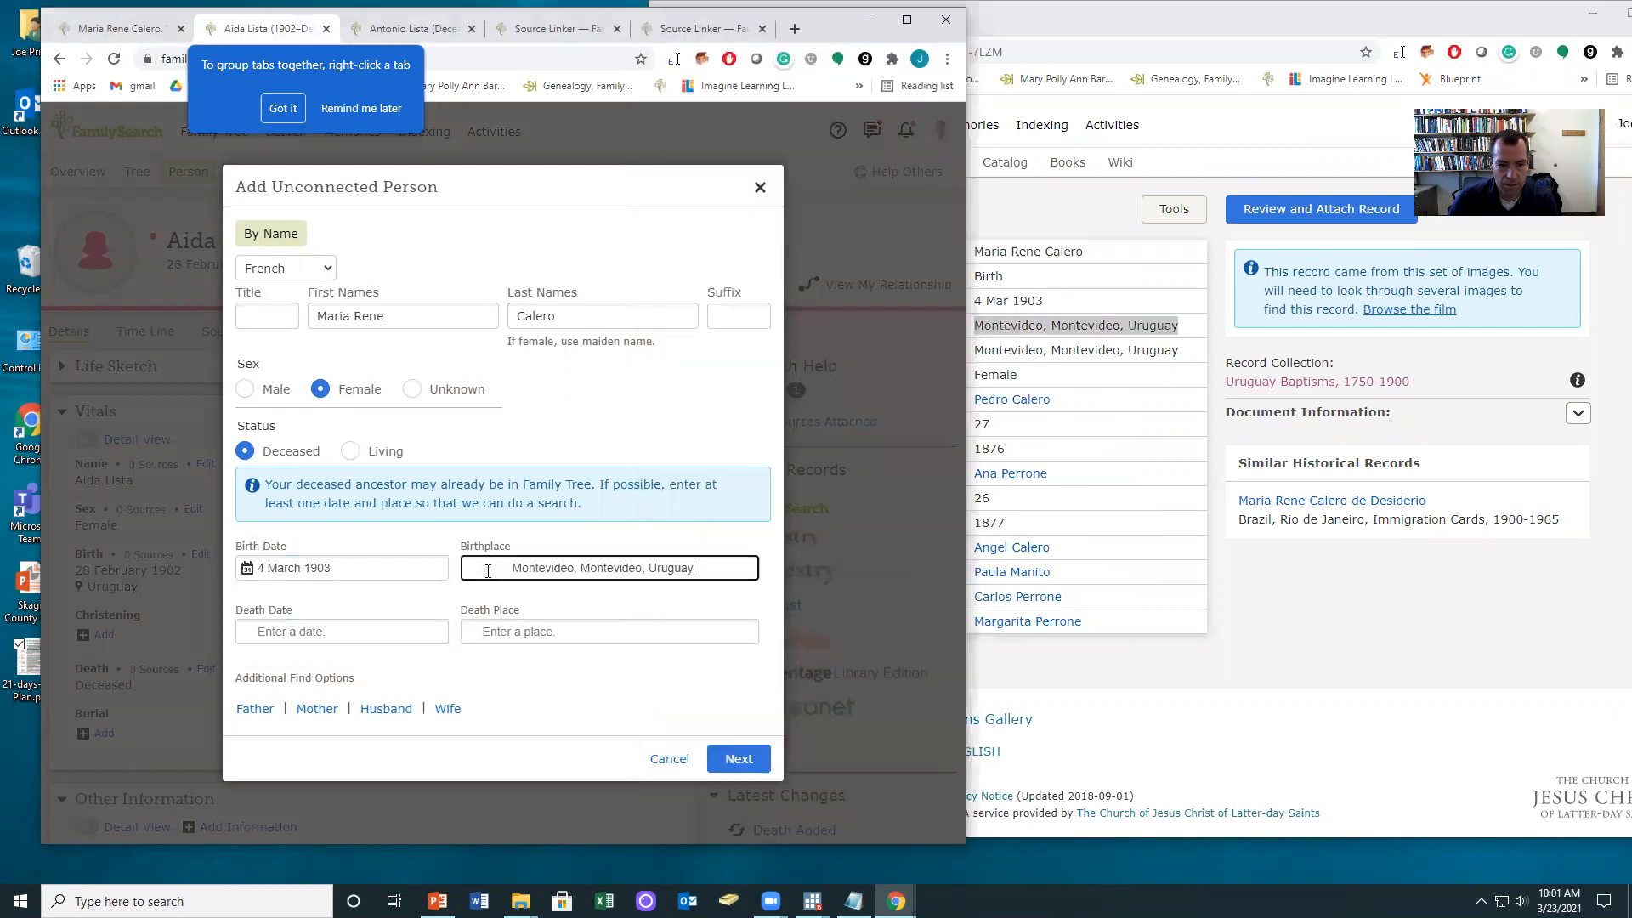
pyautogui.click(549, 643)
# Check the tree for existing matches, create the girl as a new person, and narrow her page's window to reveal the record beside it
pyautogui.click(738, 759)
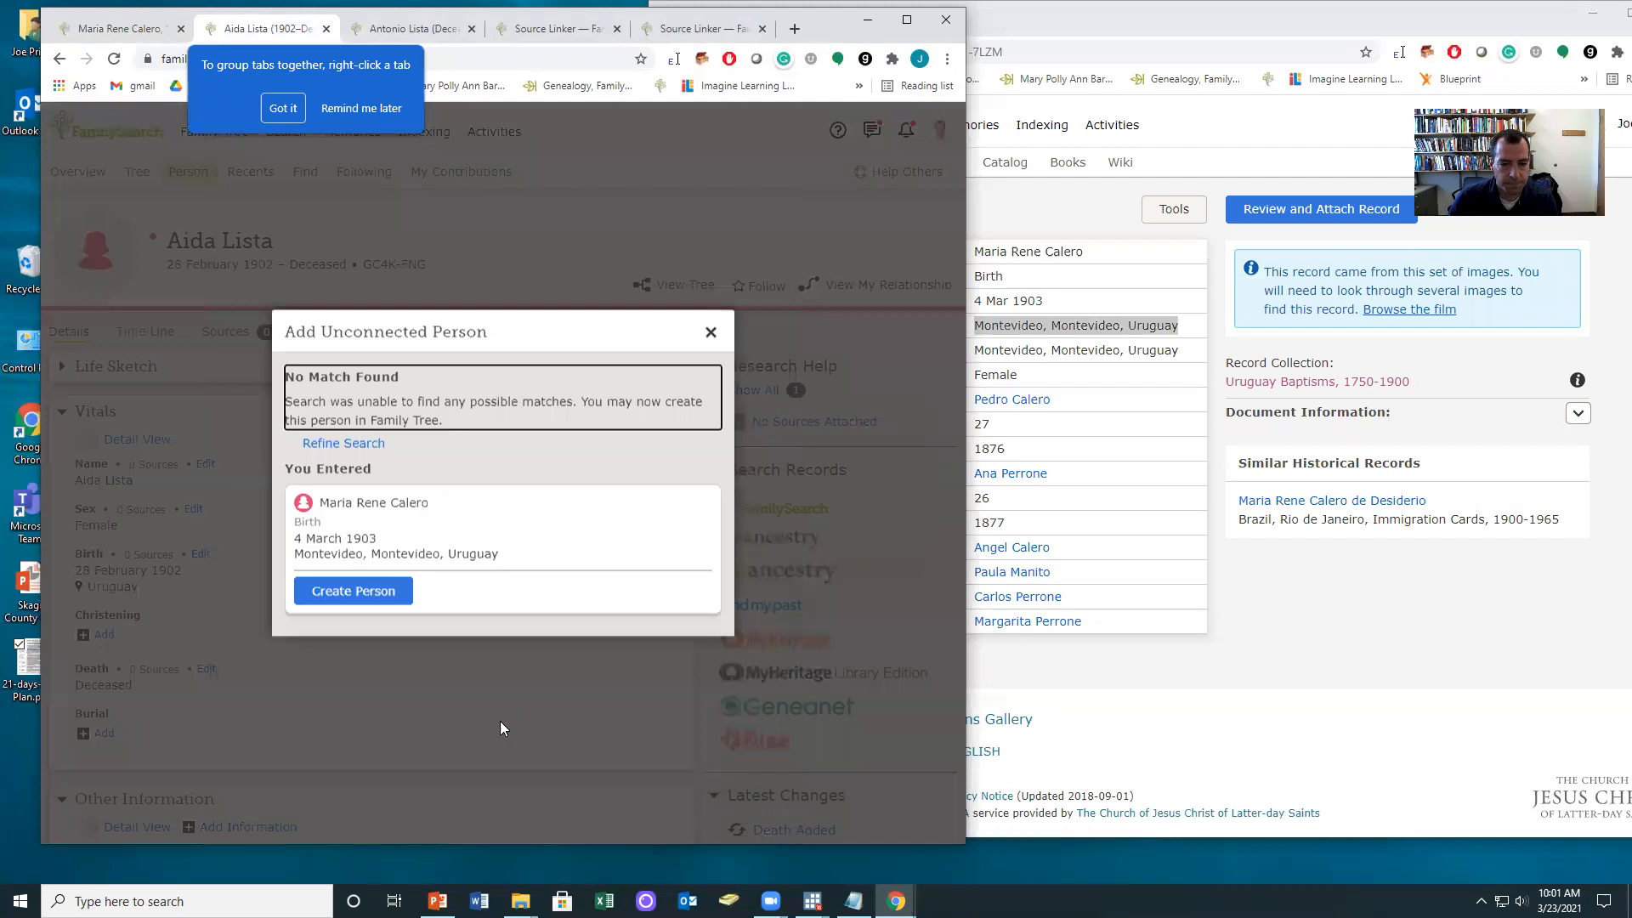
pyautogui.click(354, 591)
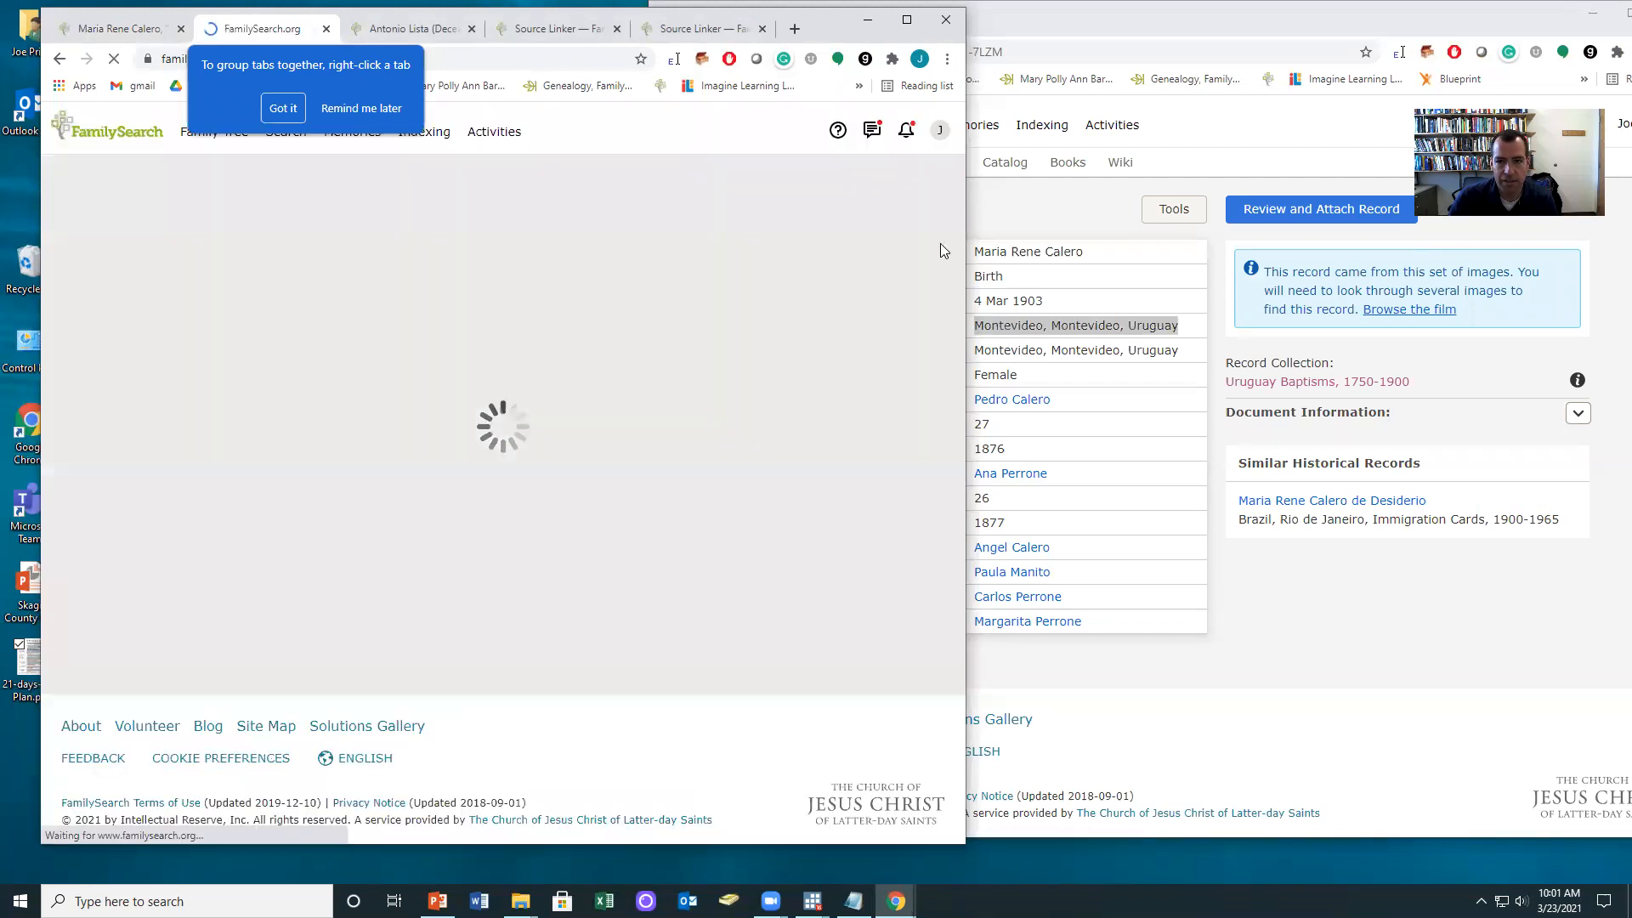
pyautogui.moveTo(968, 231); pyautogui.dragTo(819, 231)
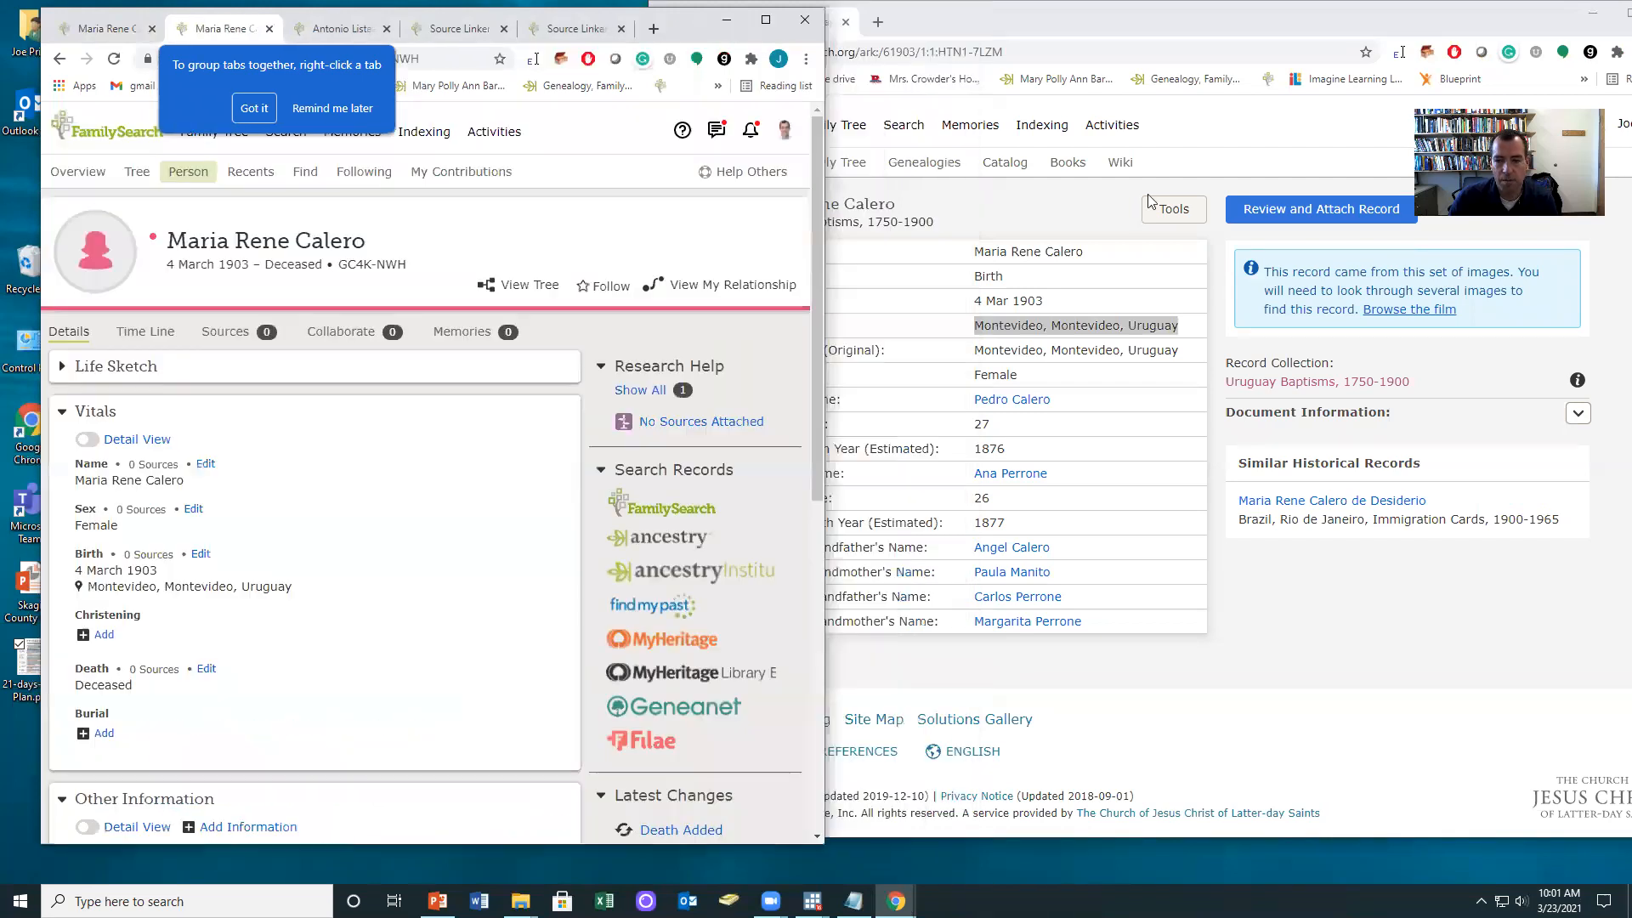
# Open the baptism record for attaching, select the girl's newly created profile as the match, and attach the record to her
pyautogui.click(1299, 209)
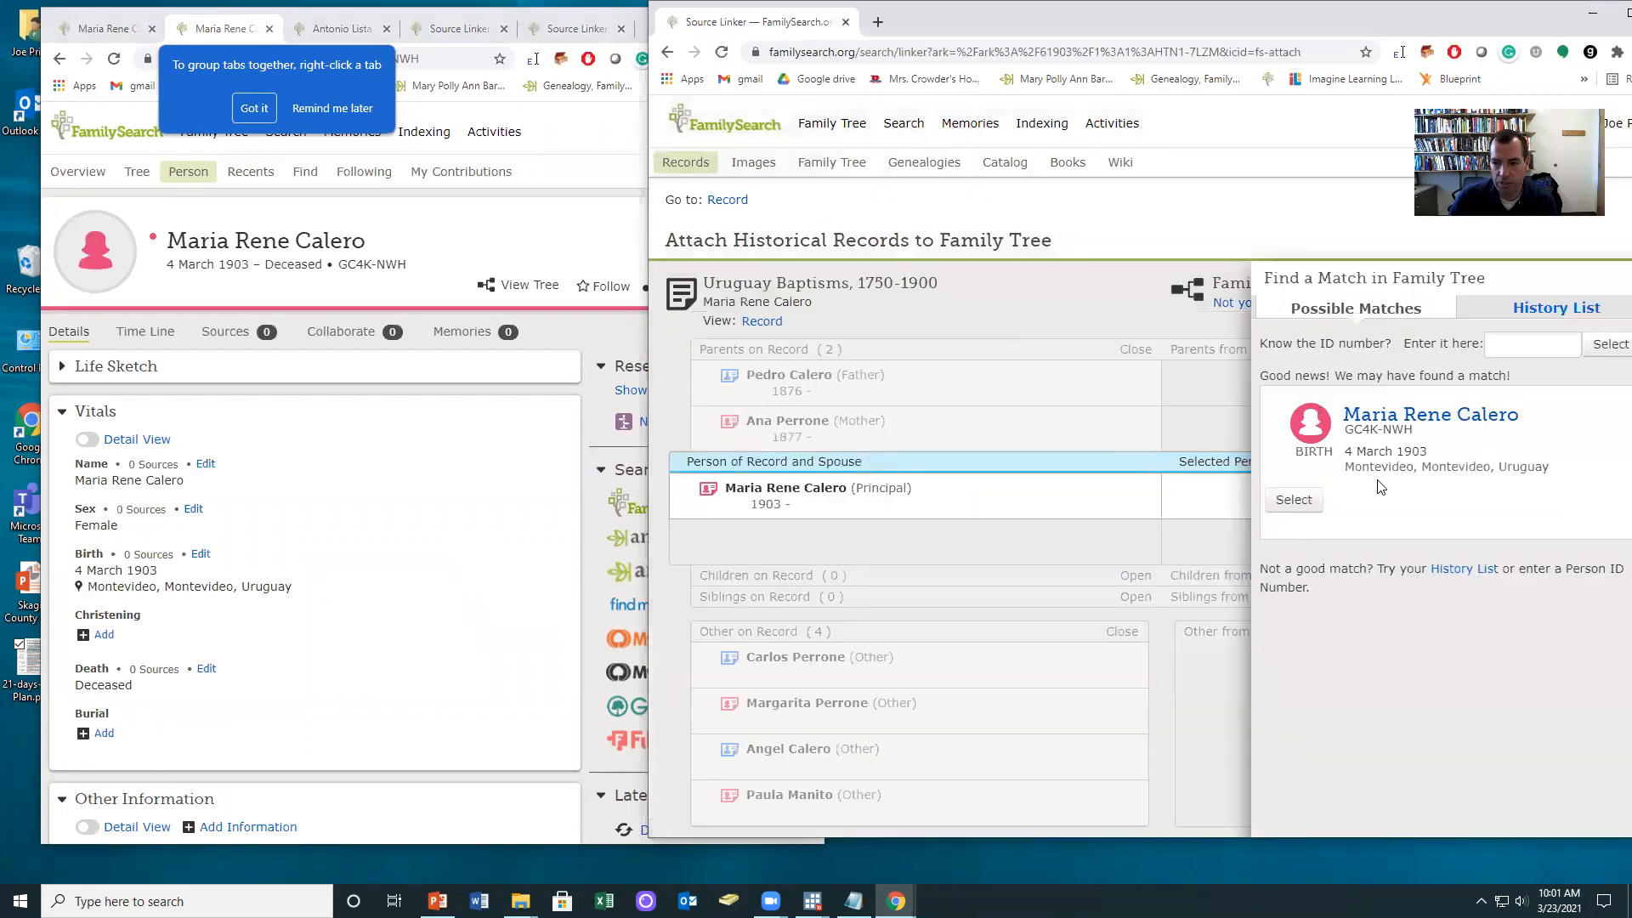
pyautogui.click(1293, 500)
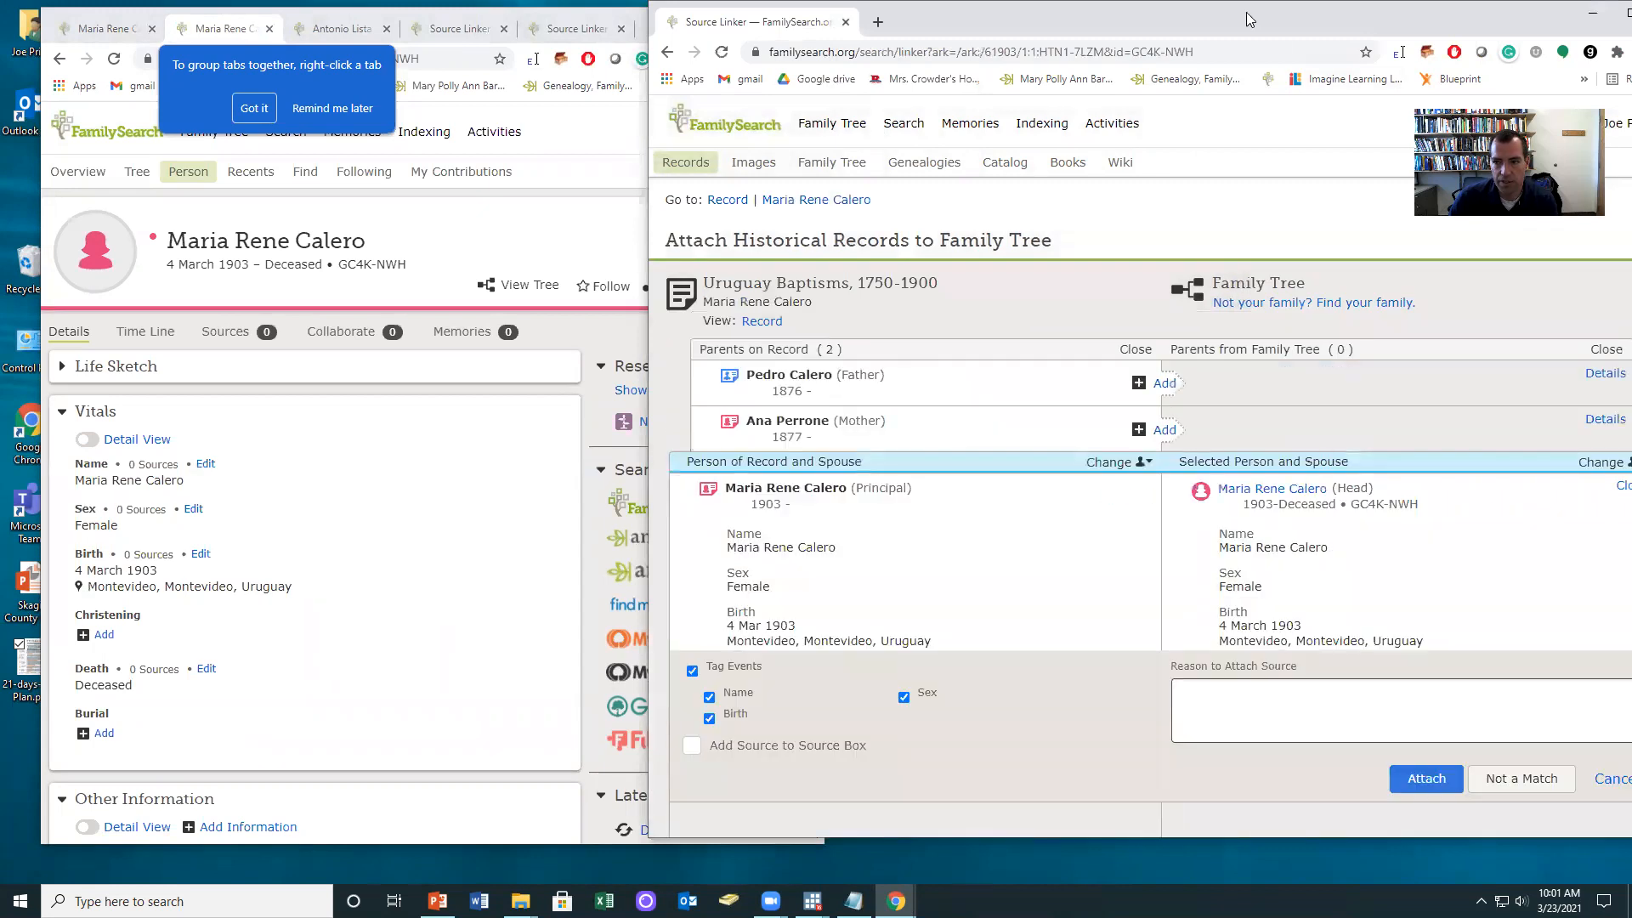
pyautogui.doubleClick(1249, 19)
pyautogui.click(1202, 780)
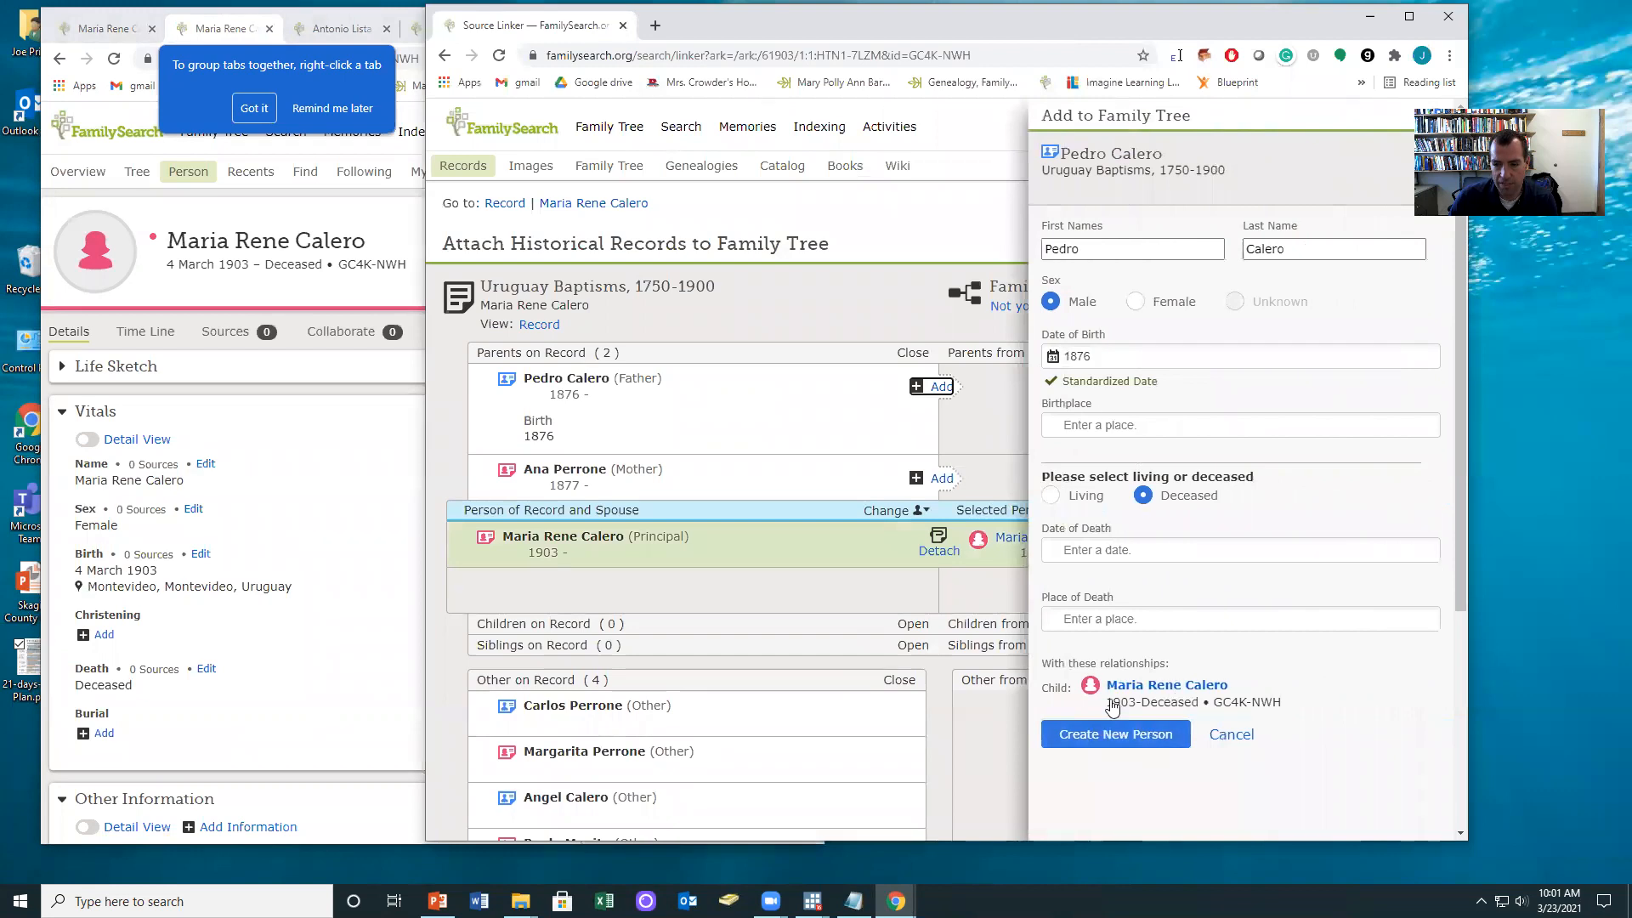
# Create the girl's father and mother from the record as new people in the tree and attach the baptism record to both
pyautogui.click(1116, 738)
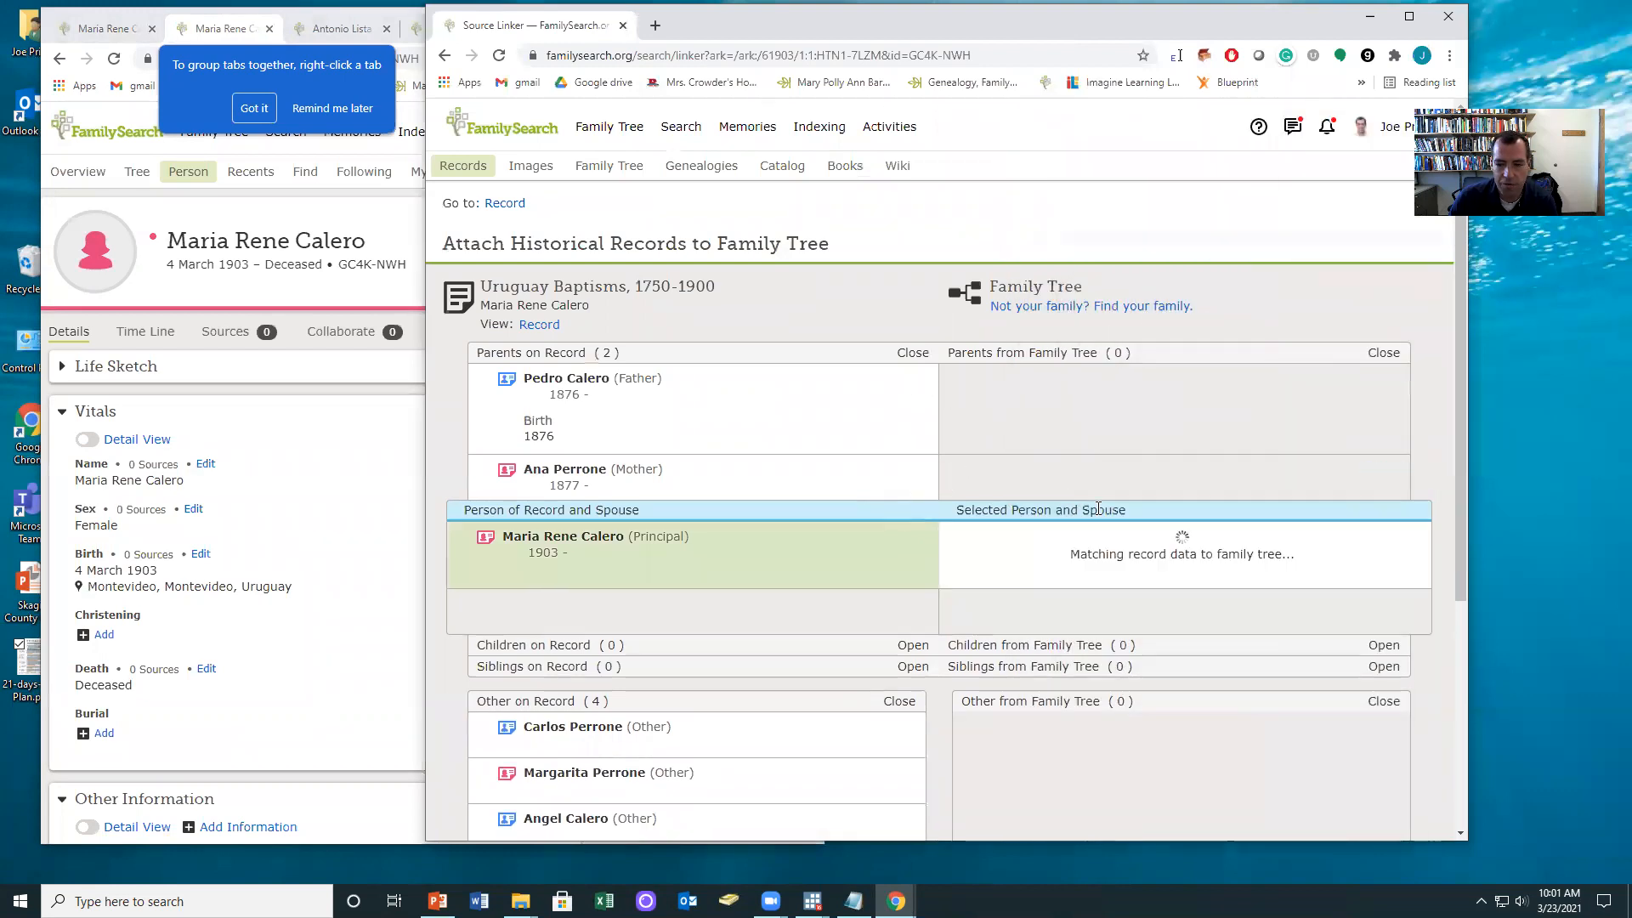
pyautogui.click(1294, 655)
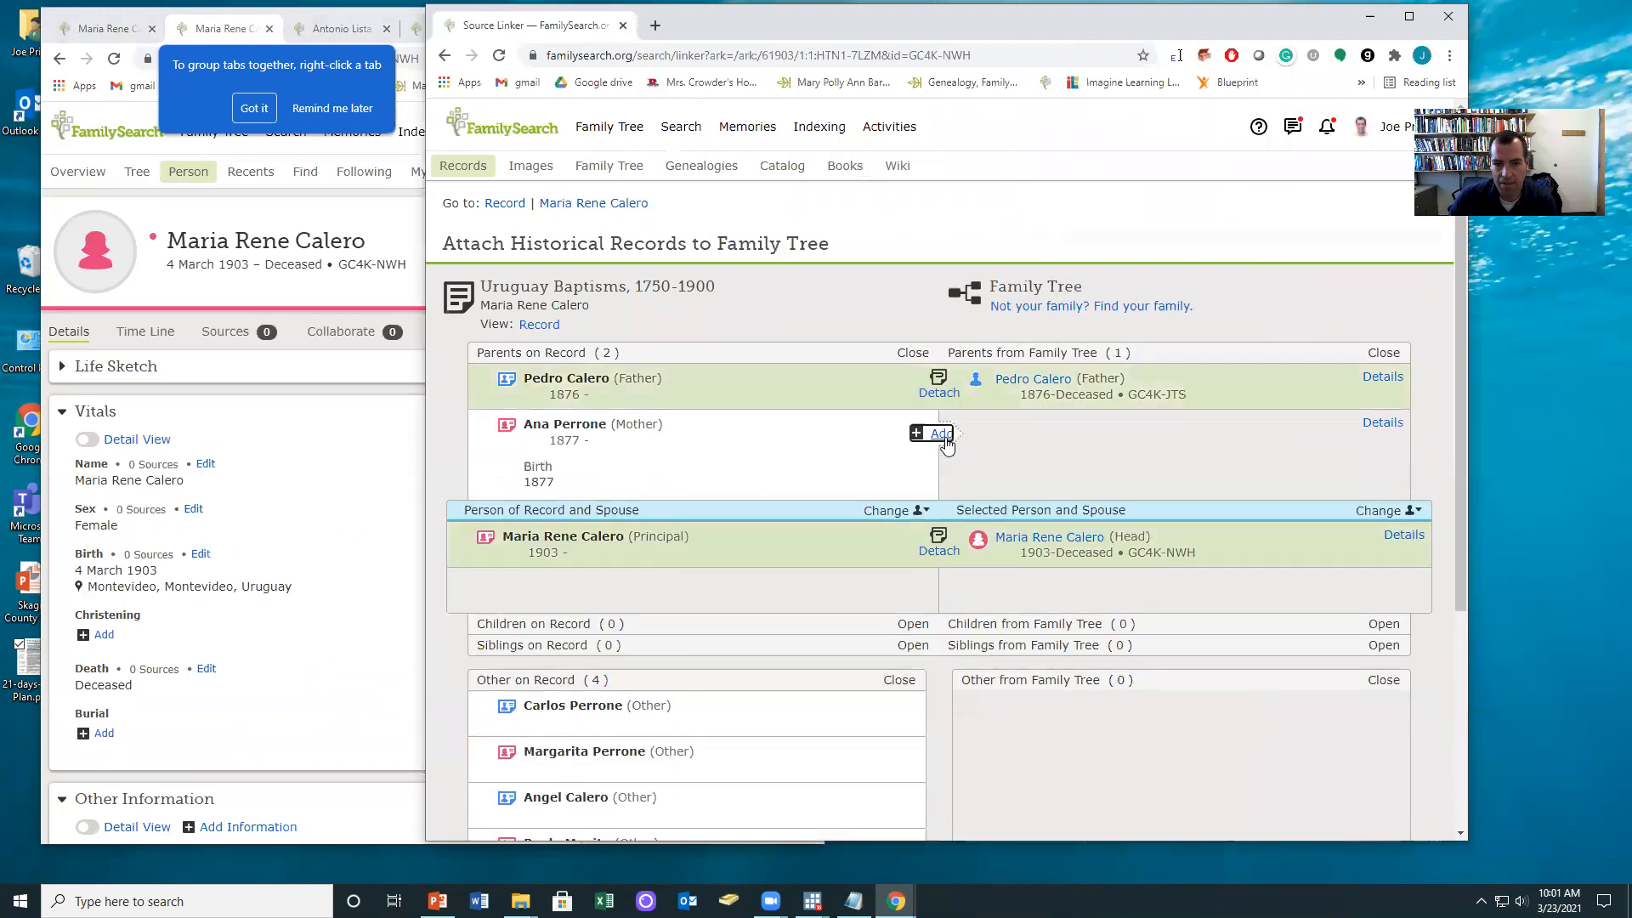
pyautogui.click(942, 434)
pyautogui.click(1182, 772)
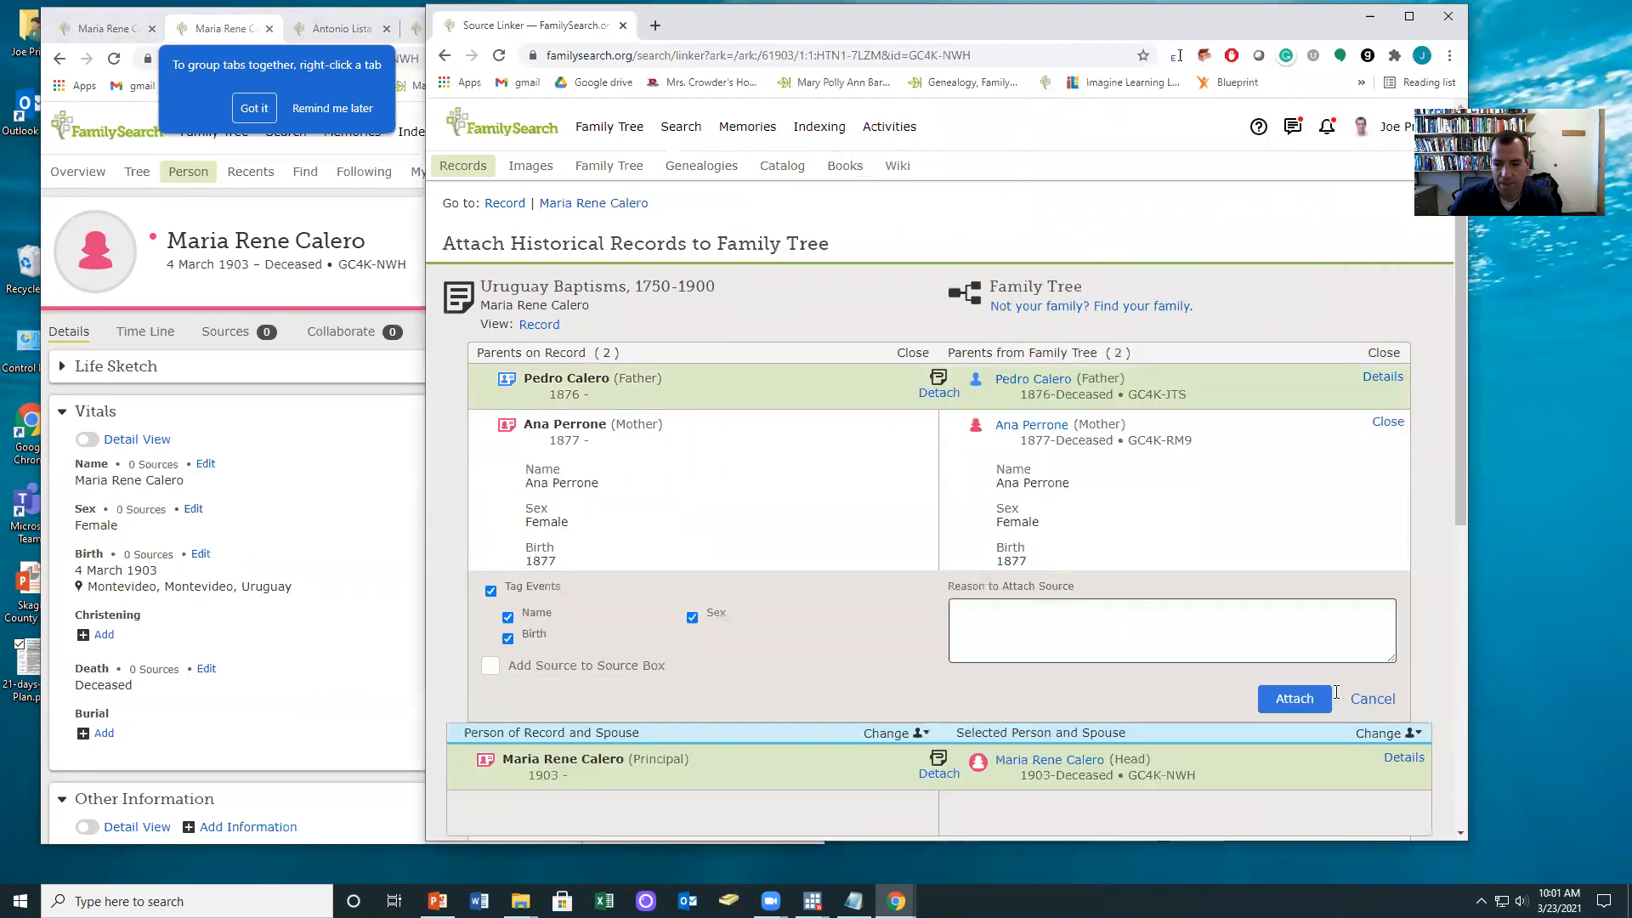
pyautogui.click(1298, 699)
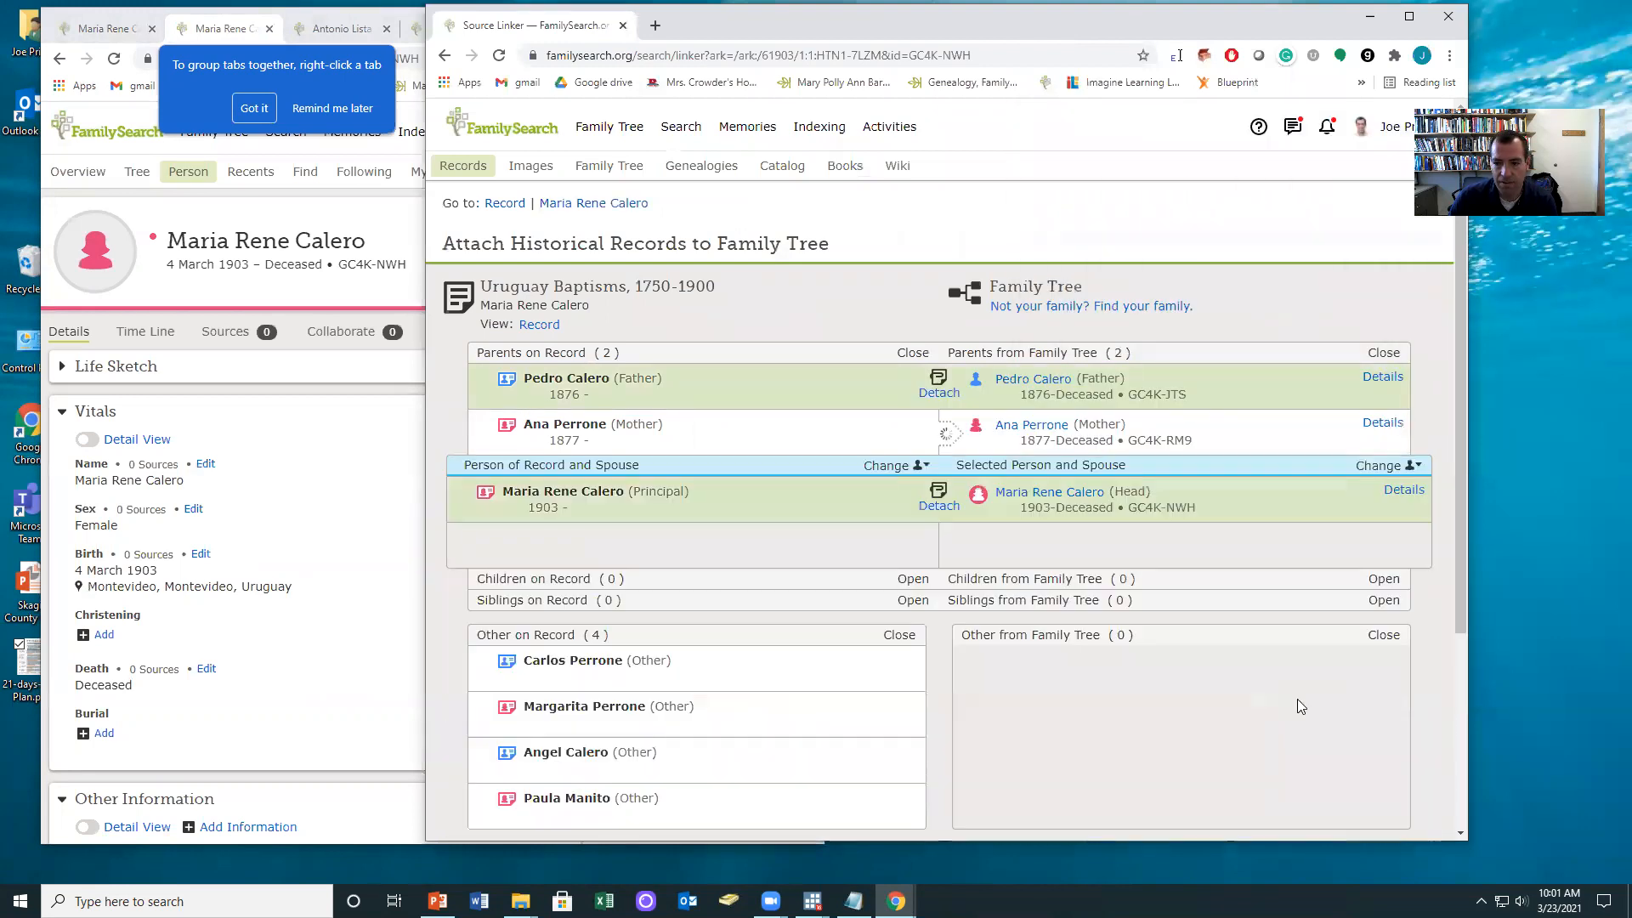
# Make the father the focus person, create his father as a new person despite the suggested duplicate, and attach the record to him
pyautogui.click(1378, 466)
pyautogui.click(1217, 636)
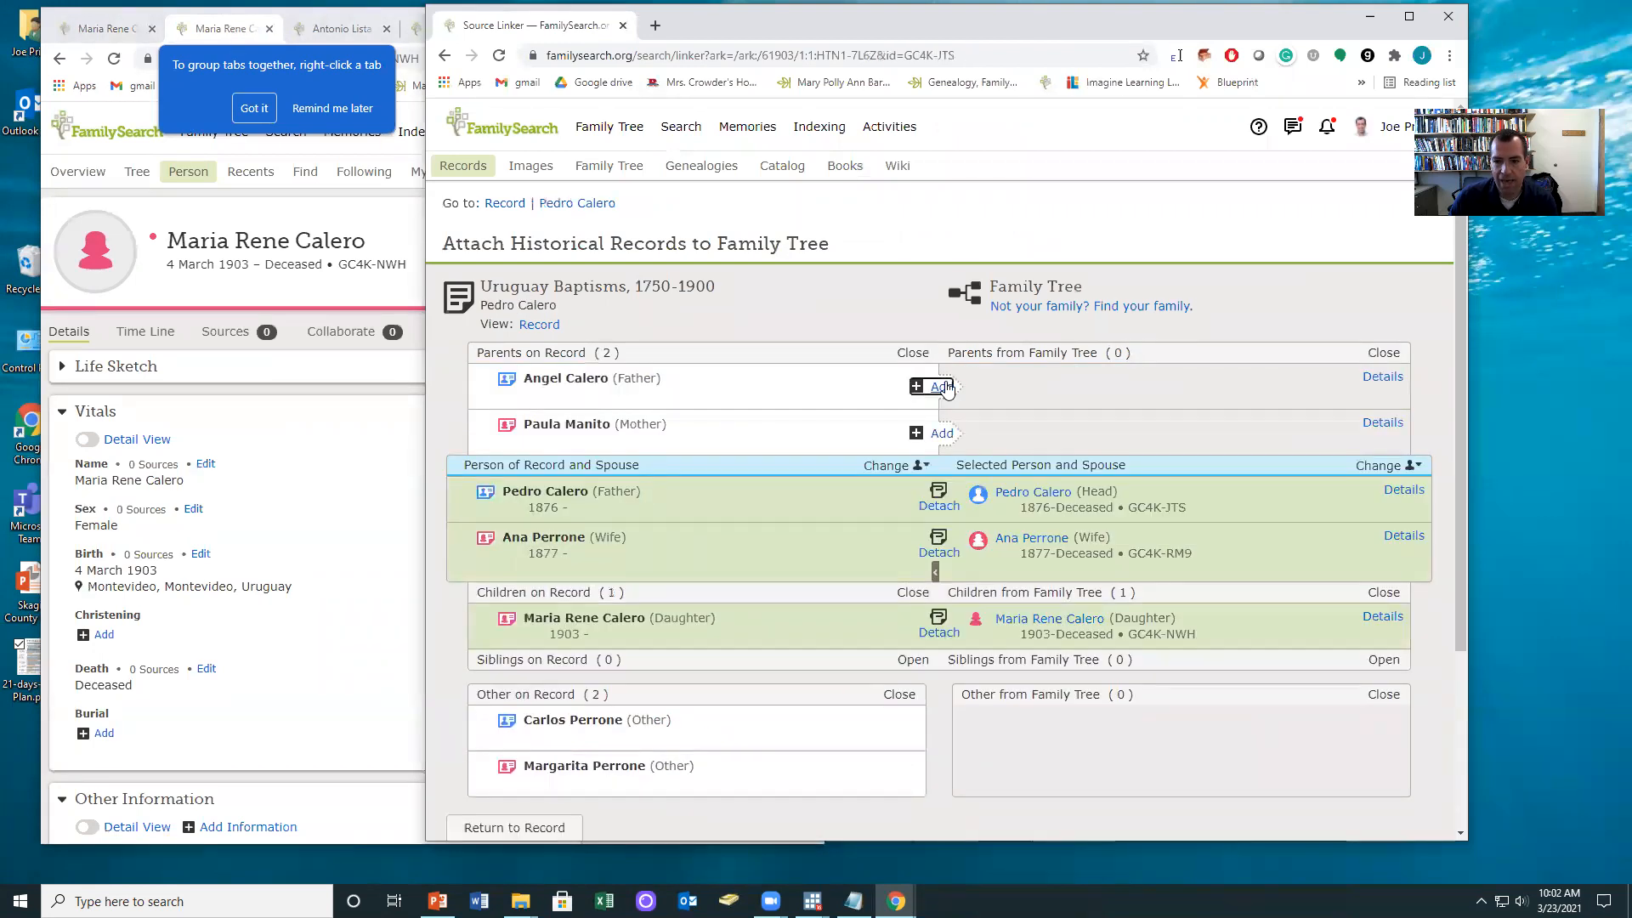
pyautogui.click(941, 387)
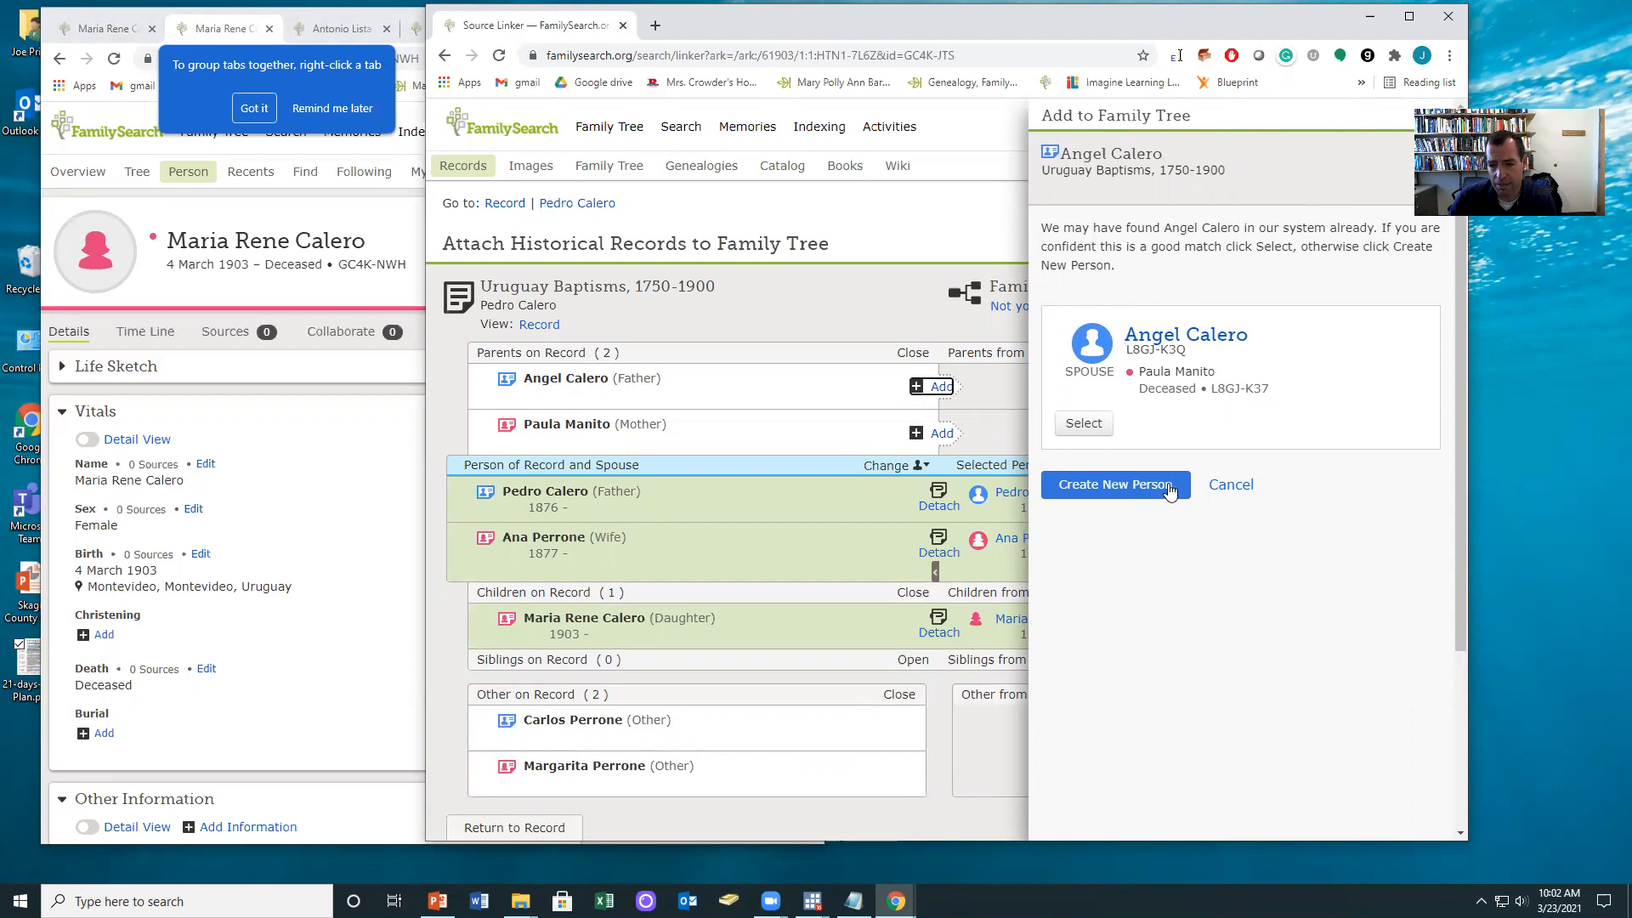
pyautogui.click(1133, 491)
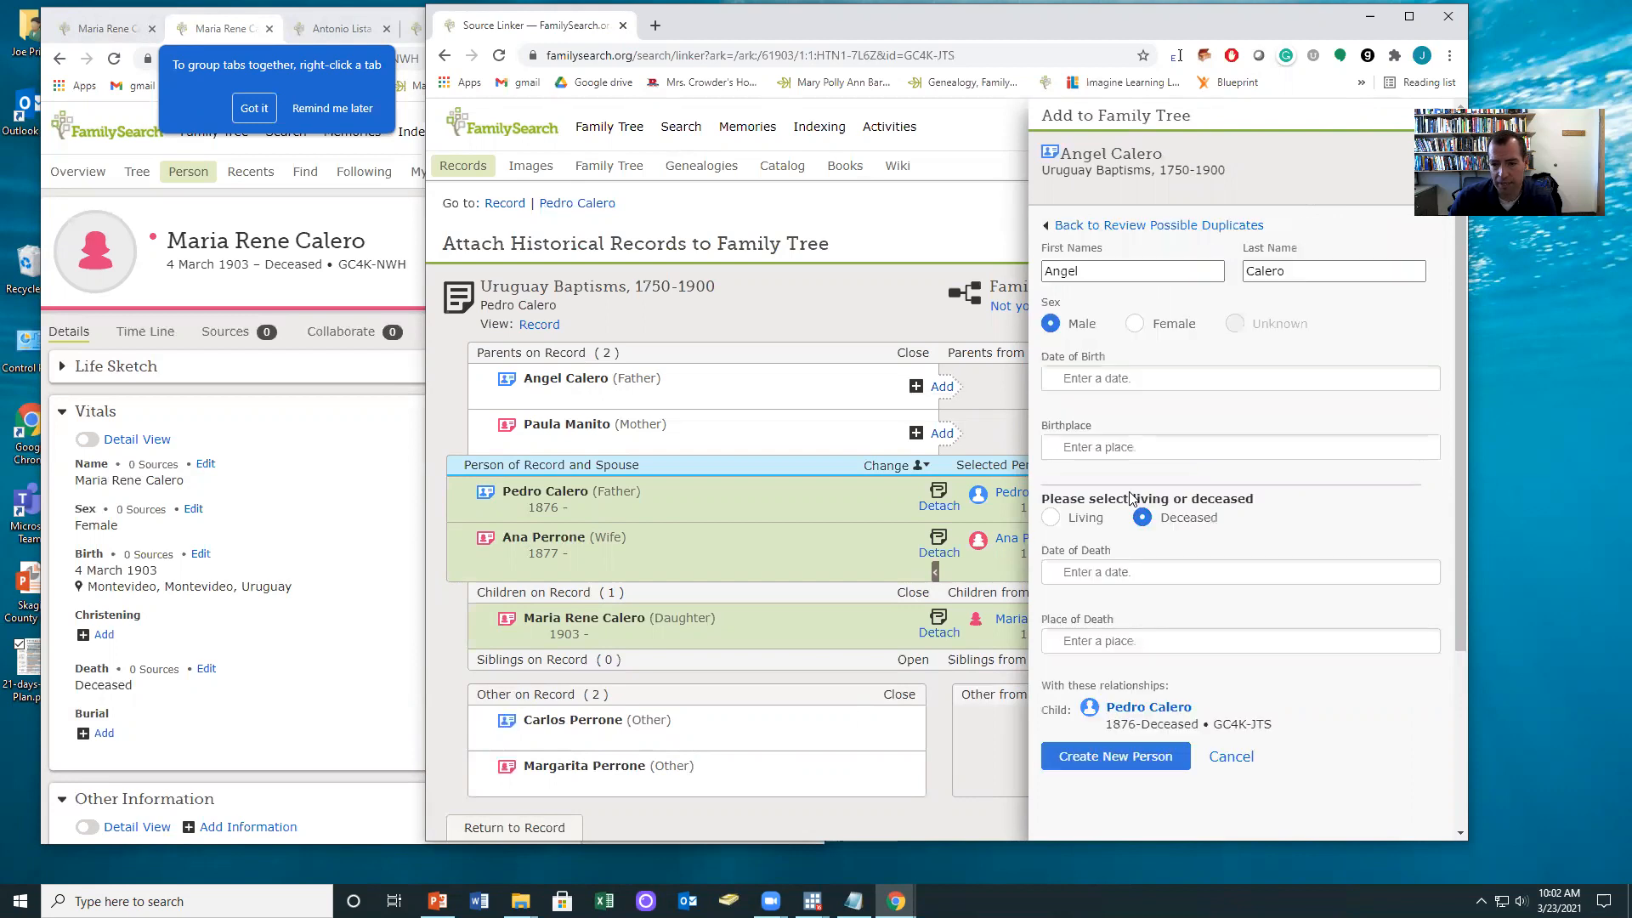
pyautogui.click(1091, 748)
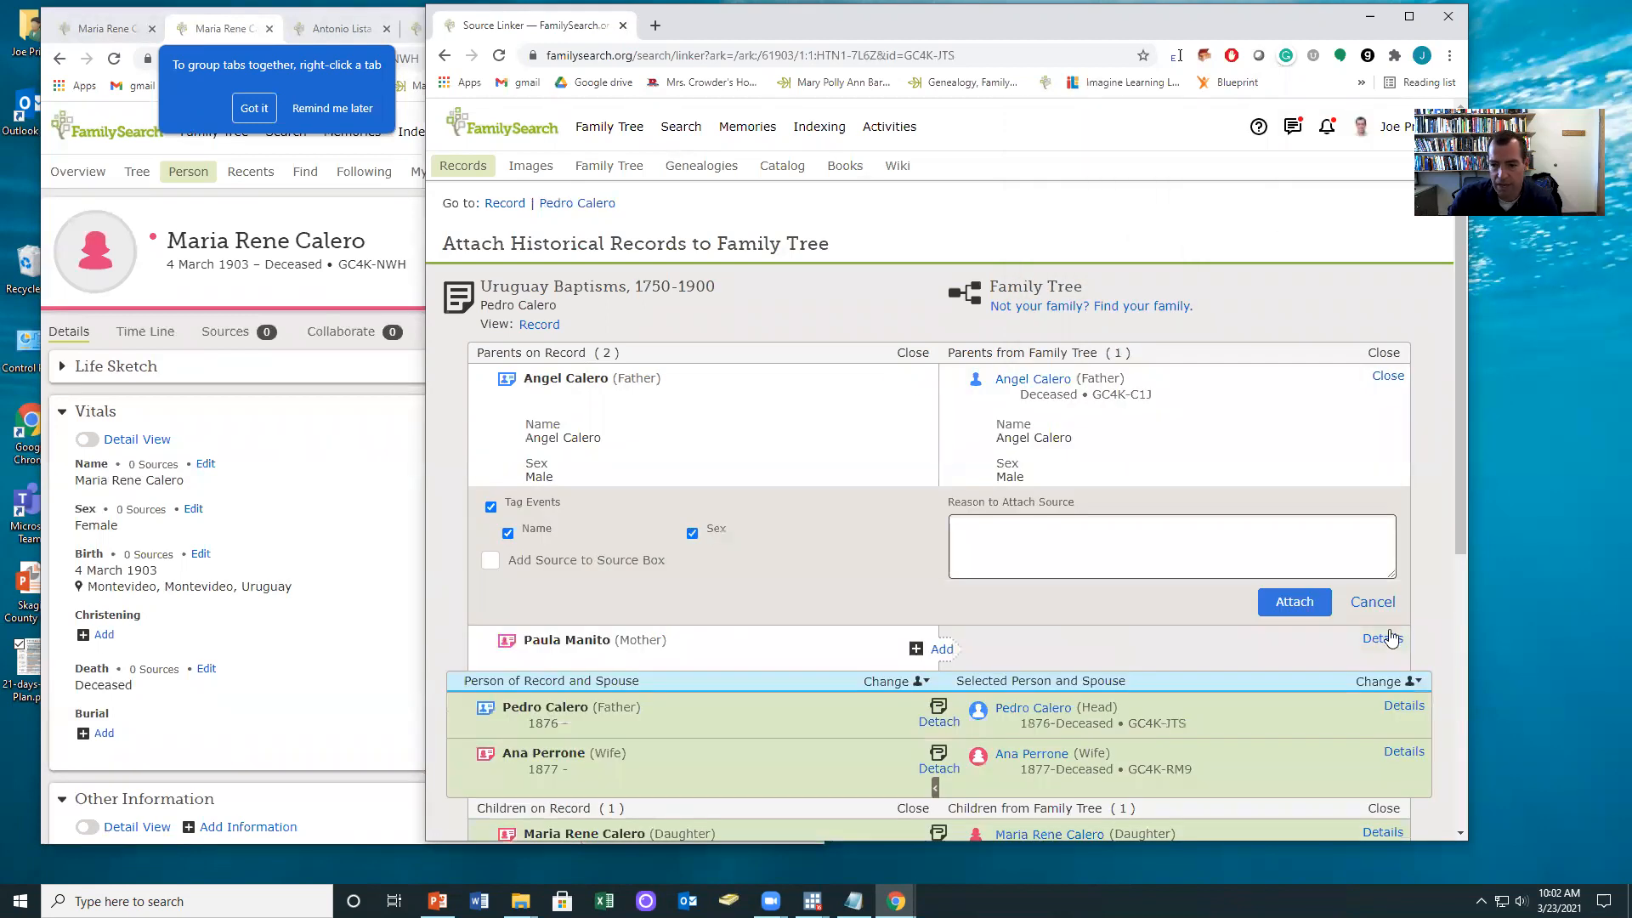
pyautogui.click(1293, 601)
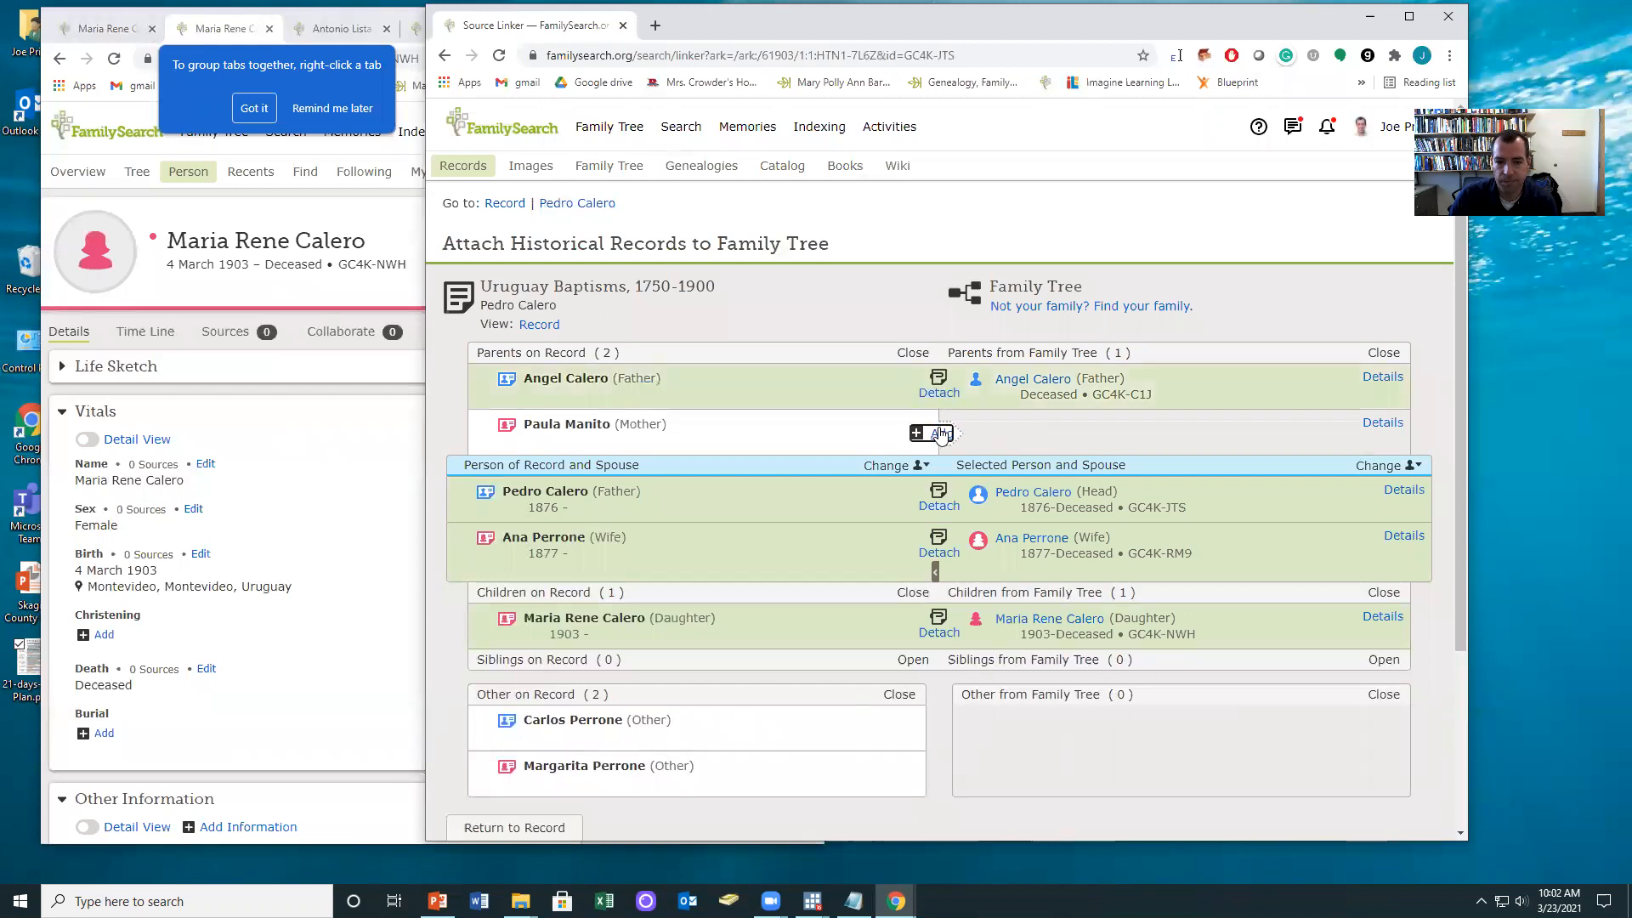
# Create the paternal grandmother from the record as a new person, linked as the grandfather's spouse and the father's mother
pyautogui.click(940, 434)
pyautogui.click(1112, 486)
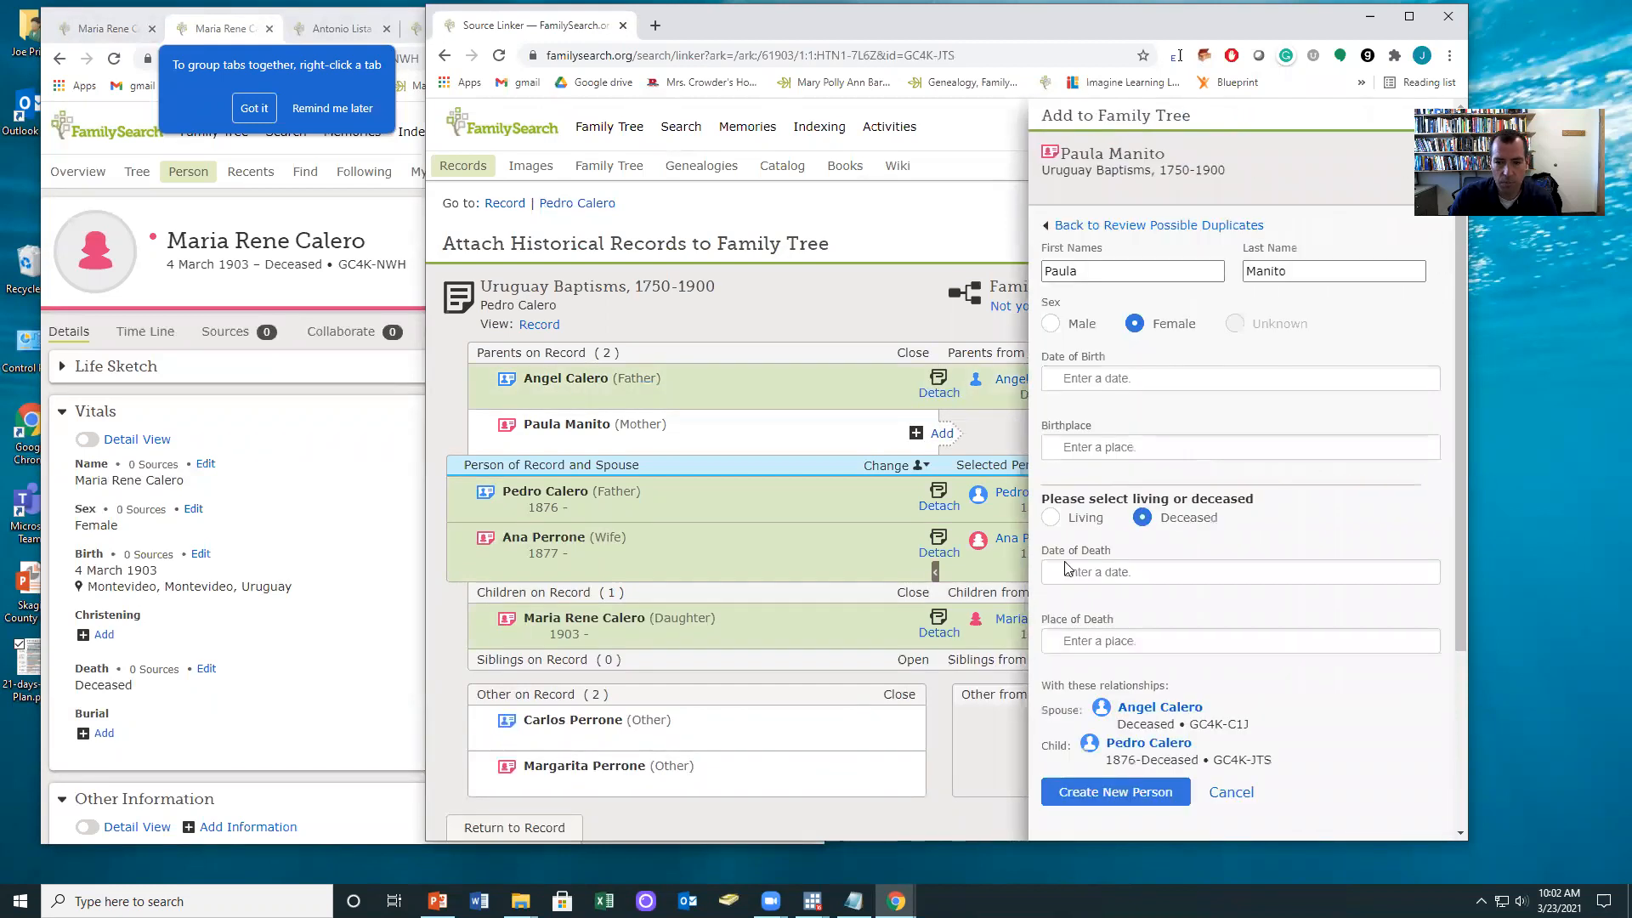
pyautogui.click(1098, 797)
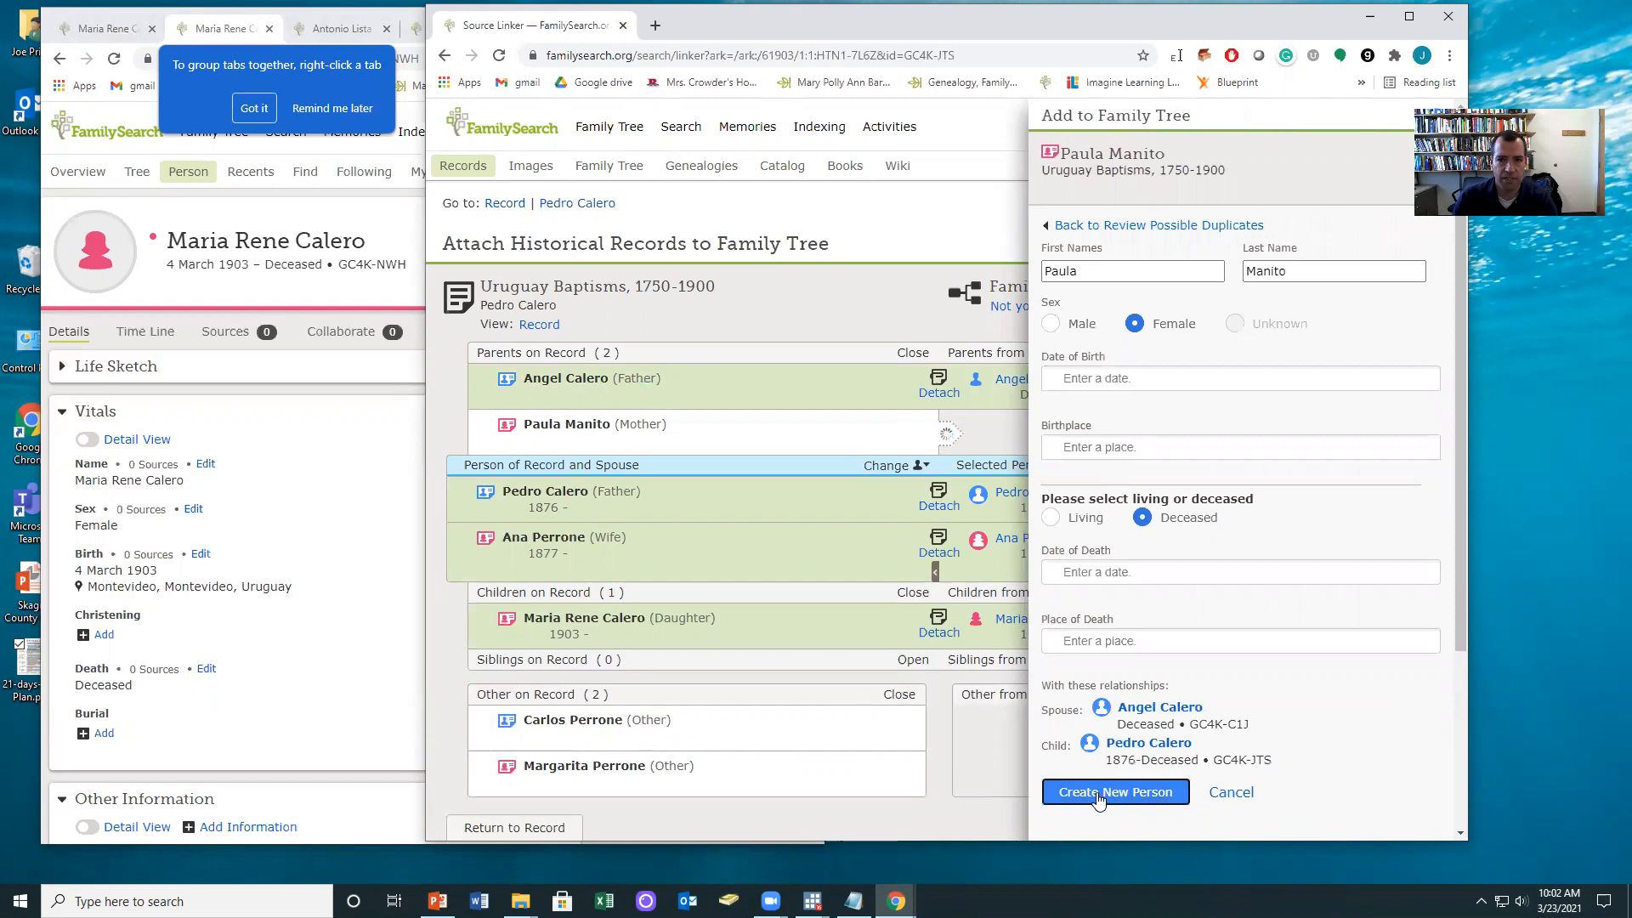